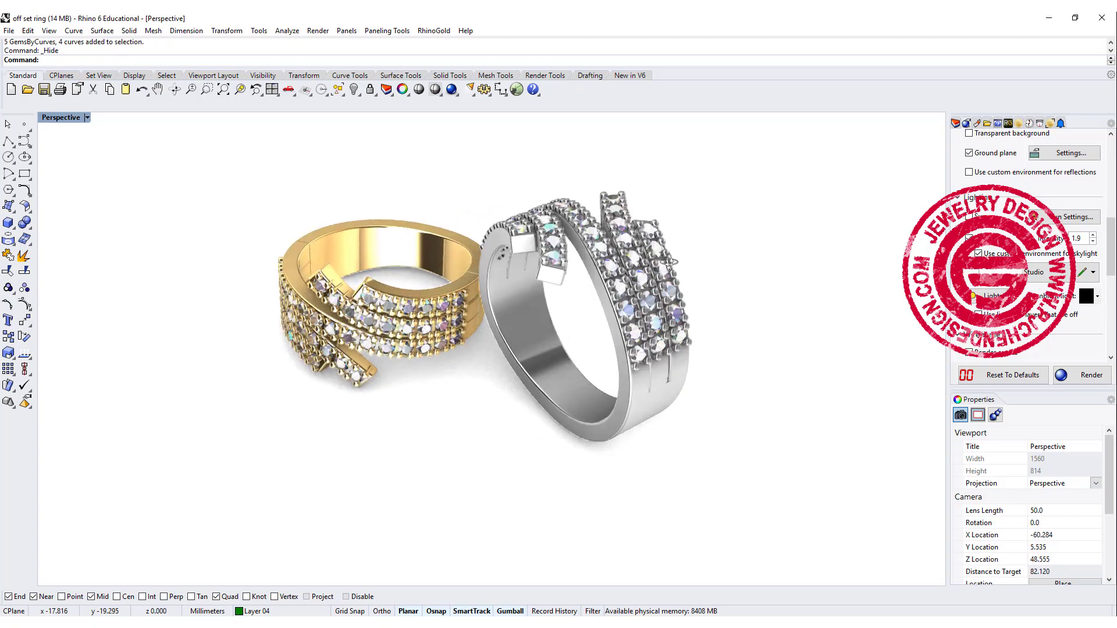
# - Orbit the rendered stone-set bypass rings to view them from a new angle
pyautogui.moveTo(672, 261)
pyautogui.mouseDown(button='right')
pyautogui.moveTo(750, 267)
pyautogui.moveTo(679, 308)
pyautogui.moveTo(618, 365)
pyautogui.moveTo(659, 364)
pyautogui.mouseUp(button='right')
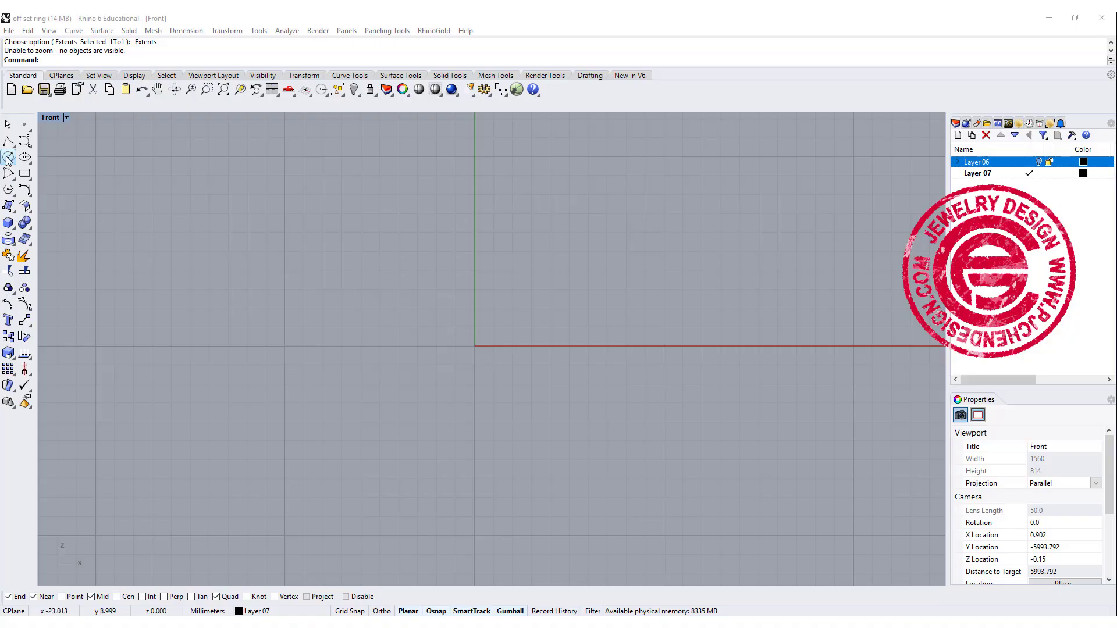
# - Draw a 16 mm diameter circle centred at the origin, recentre it, and leave the Front view
pyautogui.click(8, 157)
pyautogui.write('0')
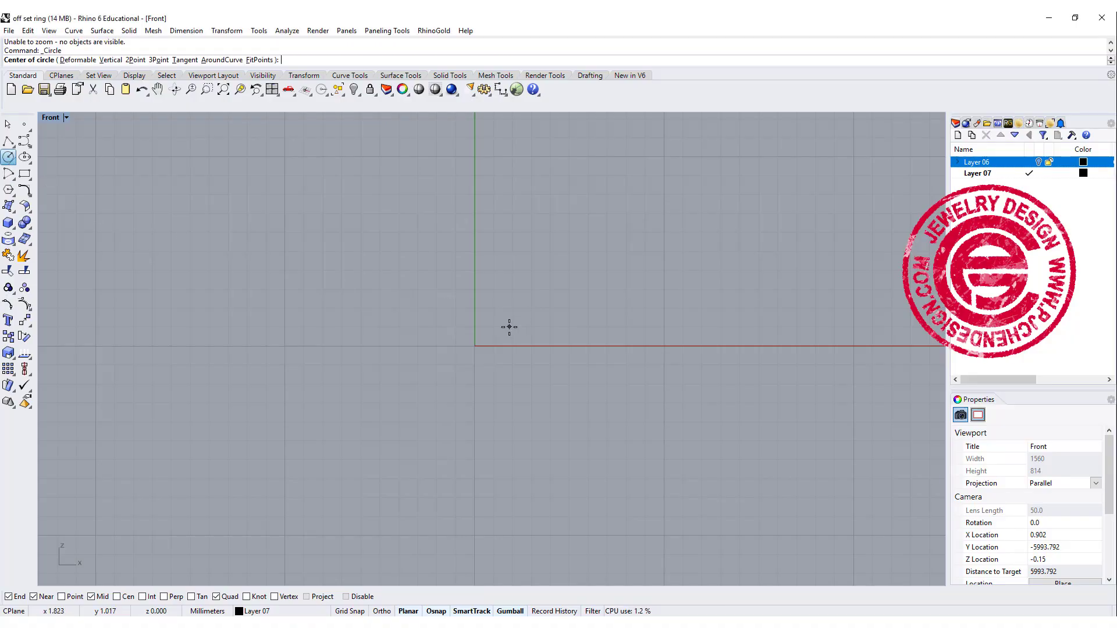
pyautogui.press('Return')
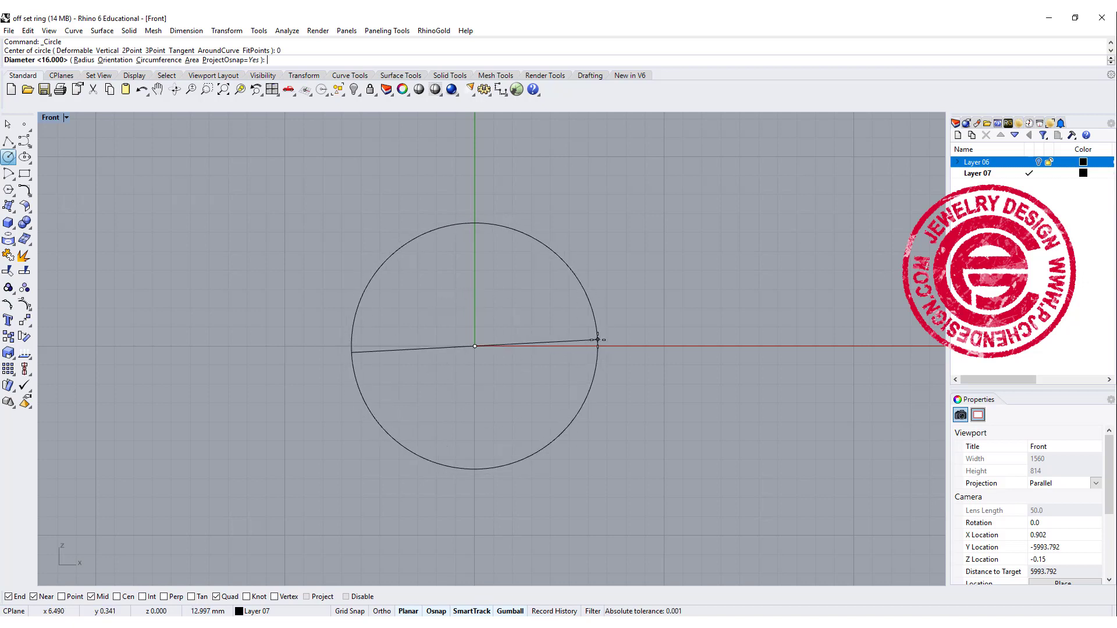
pyautogui.press('Return')
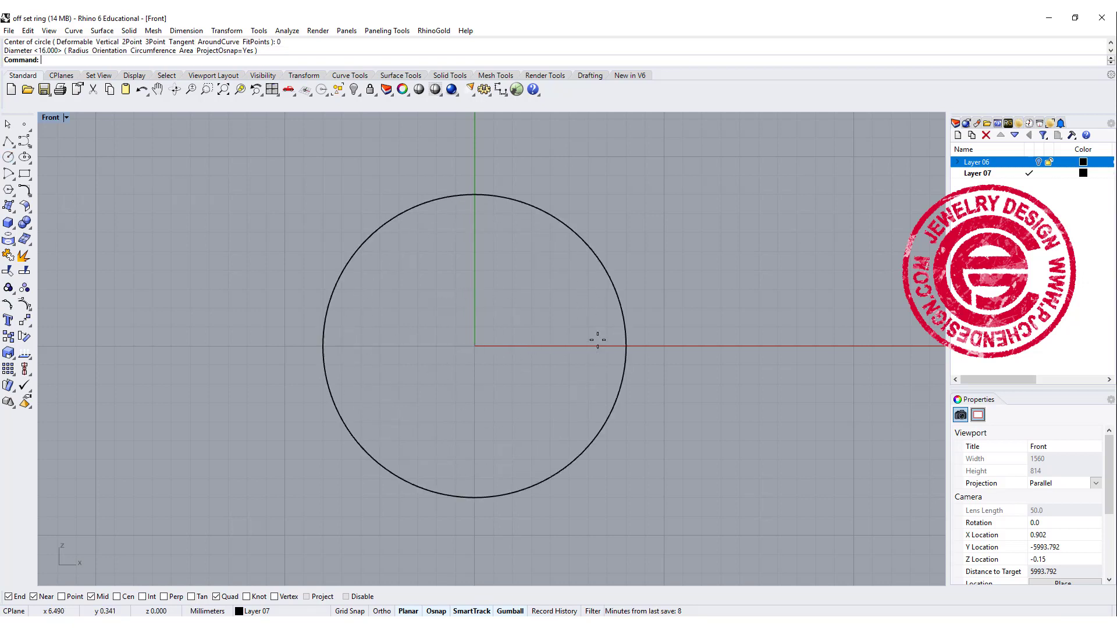
pyautogui.scroll(-2, 547, 269)
pyautogui.scroll(1, 524, 262)
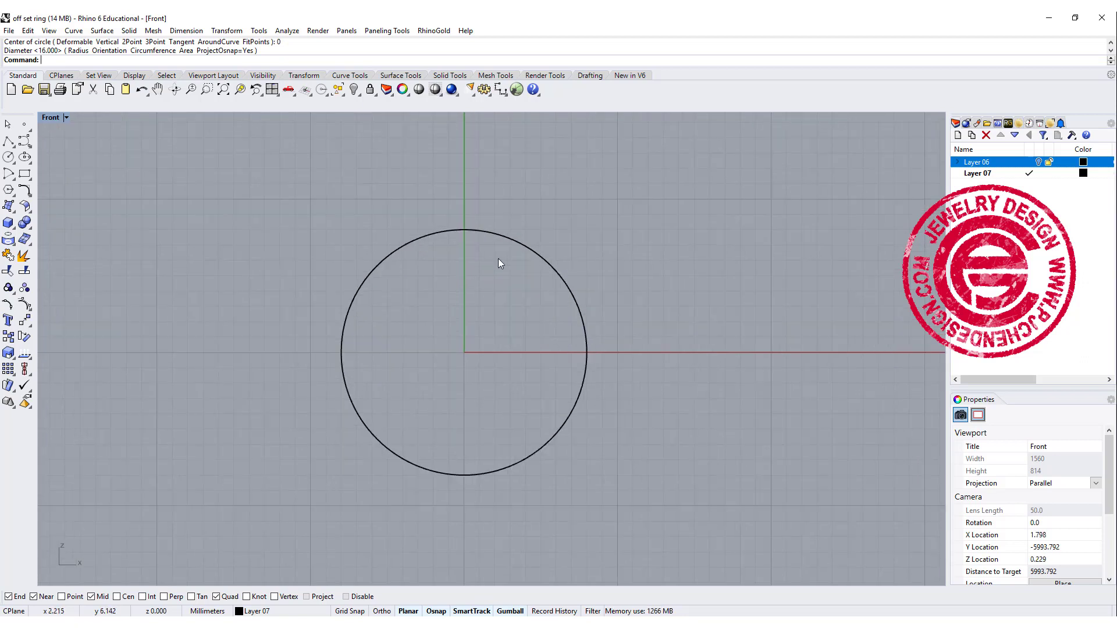
pyautogui.scroll(-1, 488, 279)
pyautogui.moveTo(482, 291)
pyautogui.mouseDown(button='right')
pyautogui.moveTo(463, 260)
pyautogui.moveTo(474, 284)
pyautogui.mouseUp(button='right')
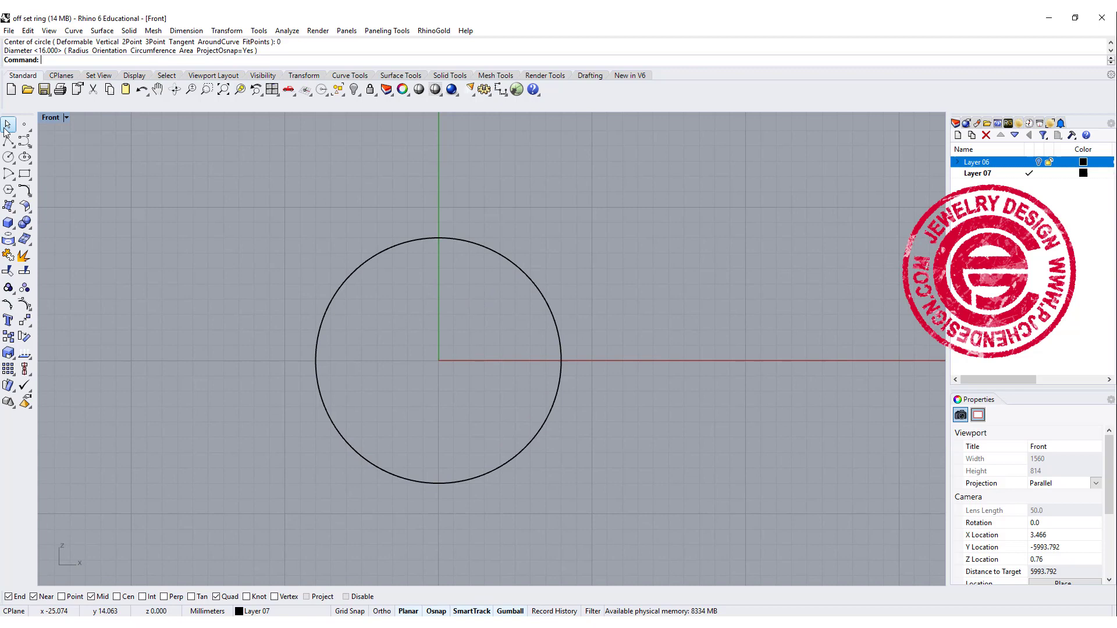
pyautogui.doubleClick(49, 118)
# - In a maximized Top view with grid snap on, draw and select a four-point S-curve through the origin
pyautogui.doubleClick(48, 118)
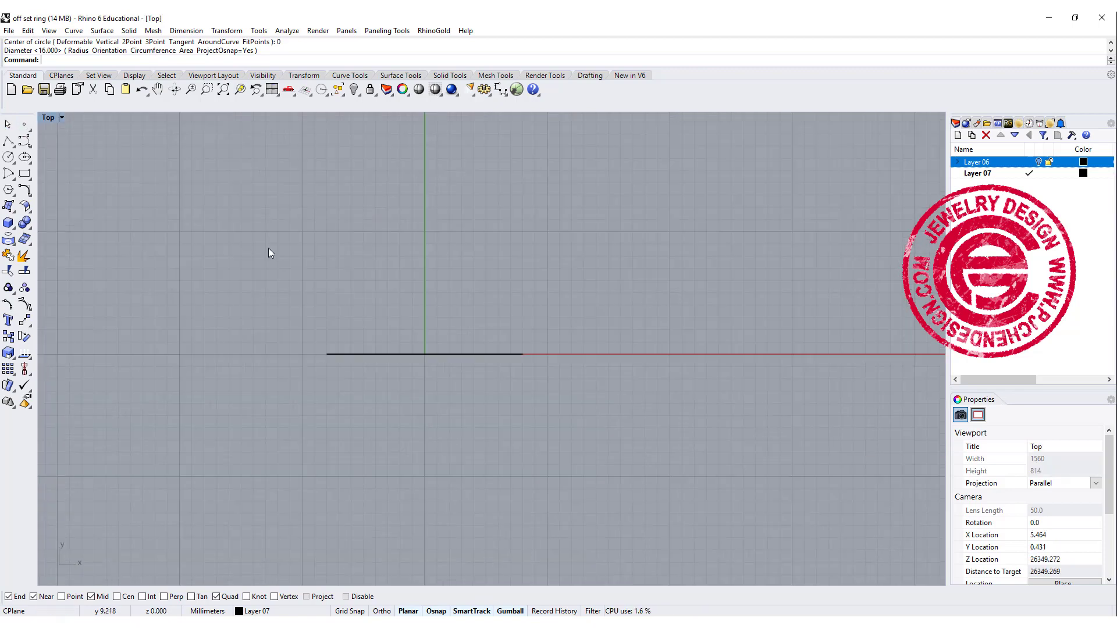
pyautogui.scroll(4, 384, 341)
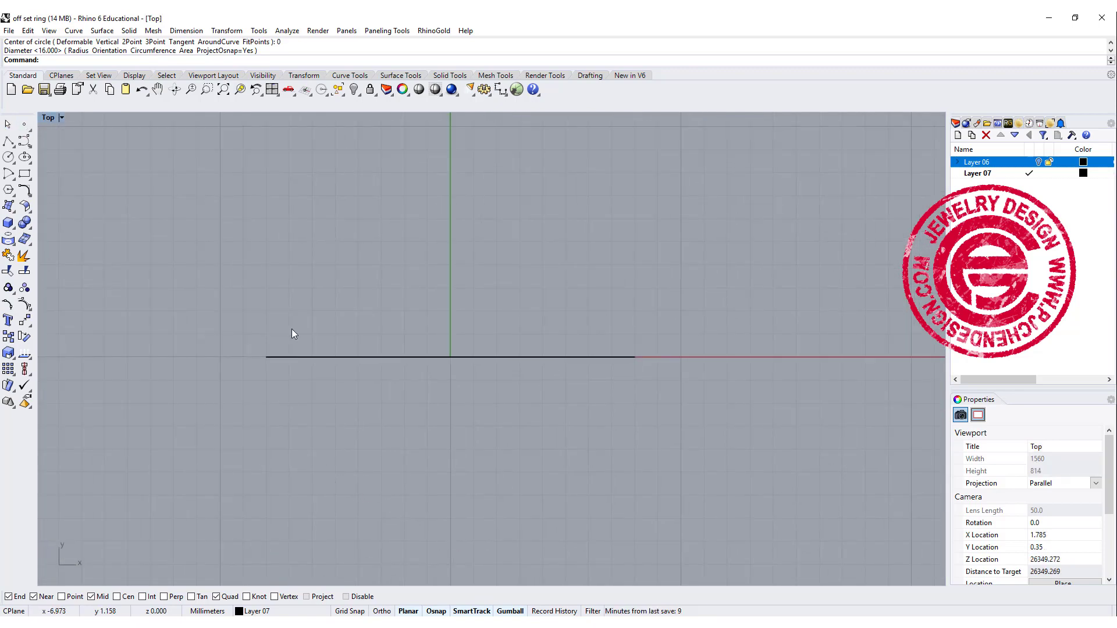
pyautogui.click(349, 611)
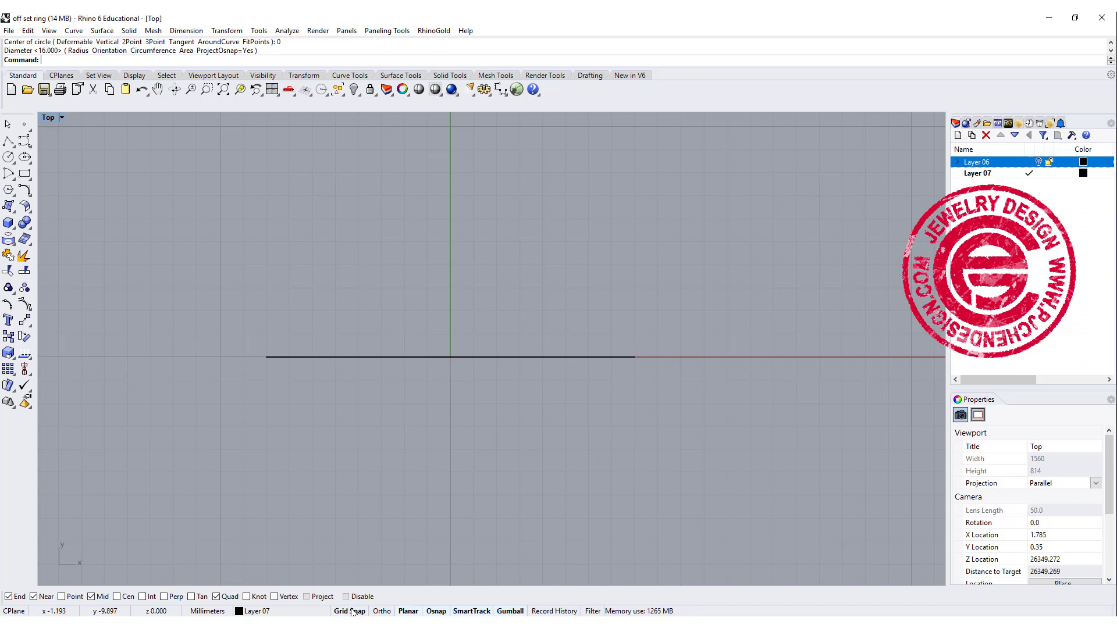
pyautogui.click(27, 149)
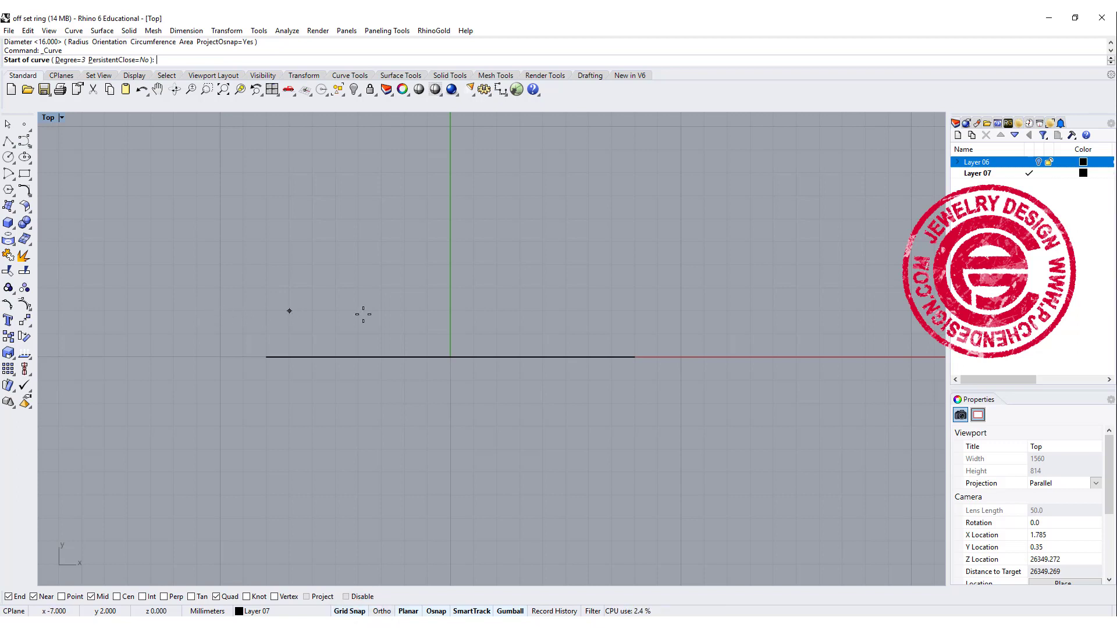
pyautogui.click(223, 312)
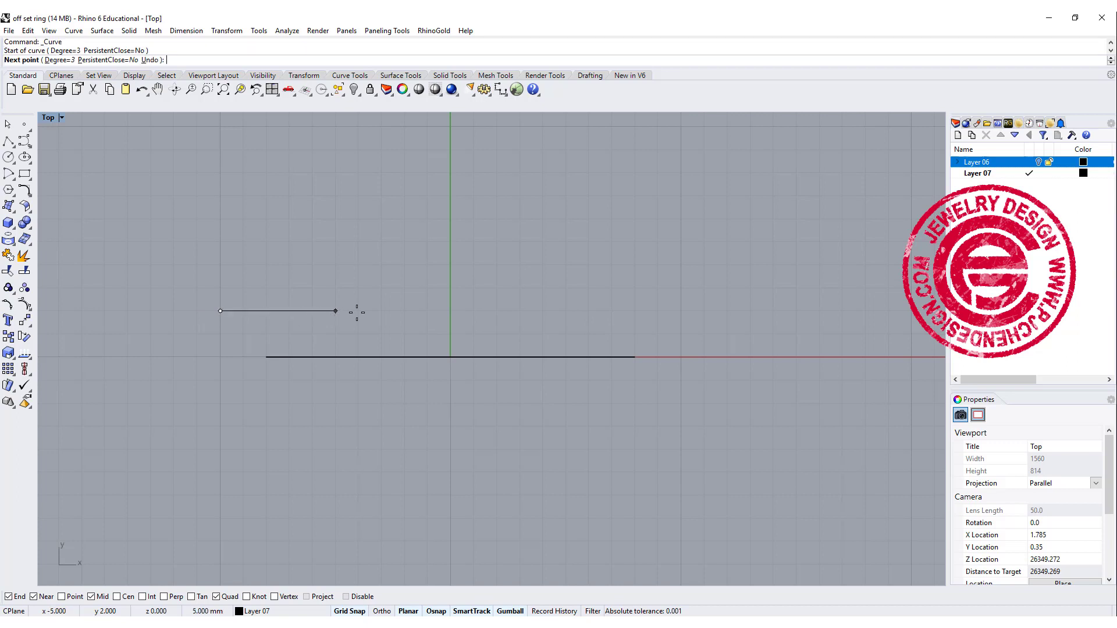
pyautogui.click(406, 312)
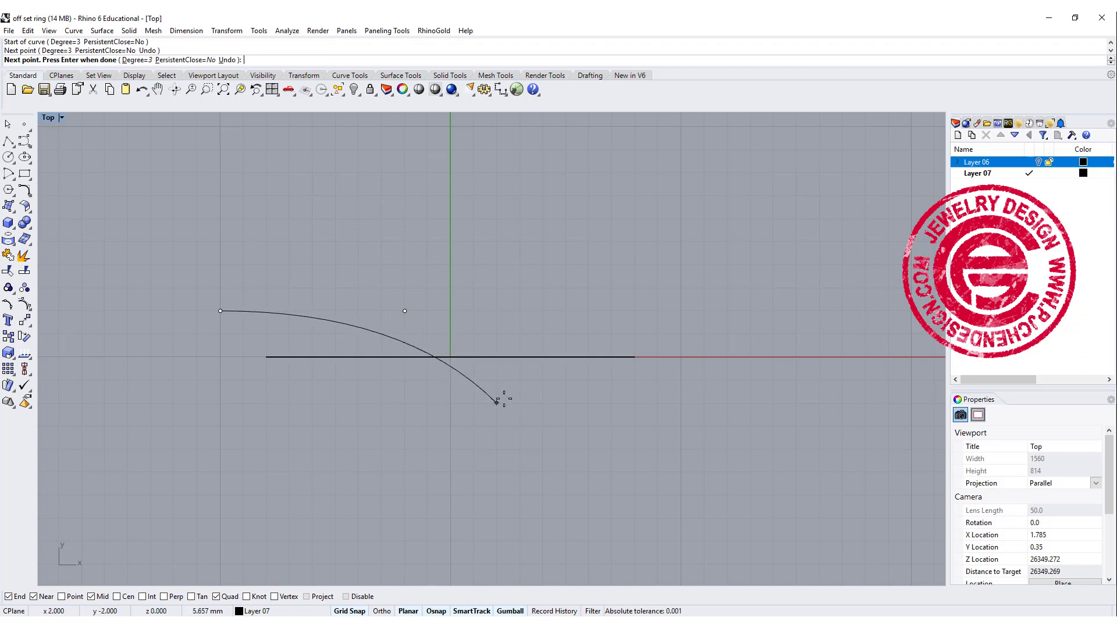
pyautogui.click(498, 399)
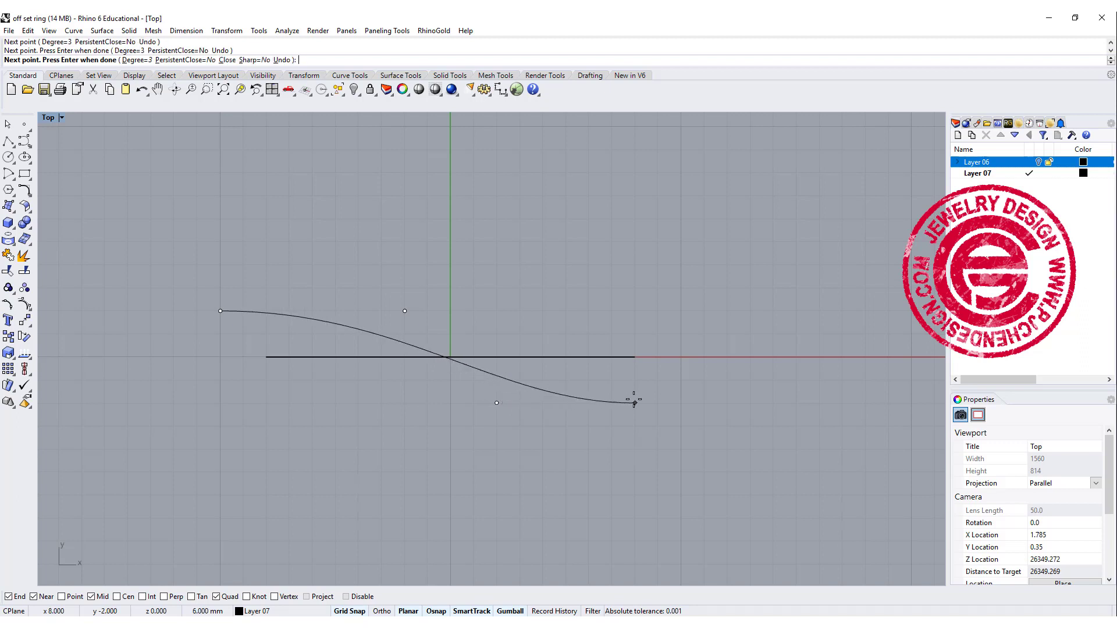
pyautogui.click(701, 402)
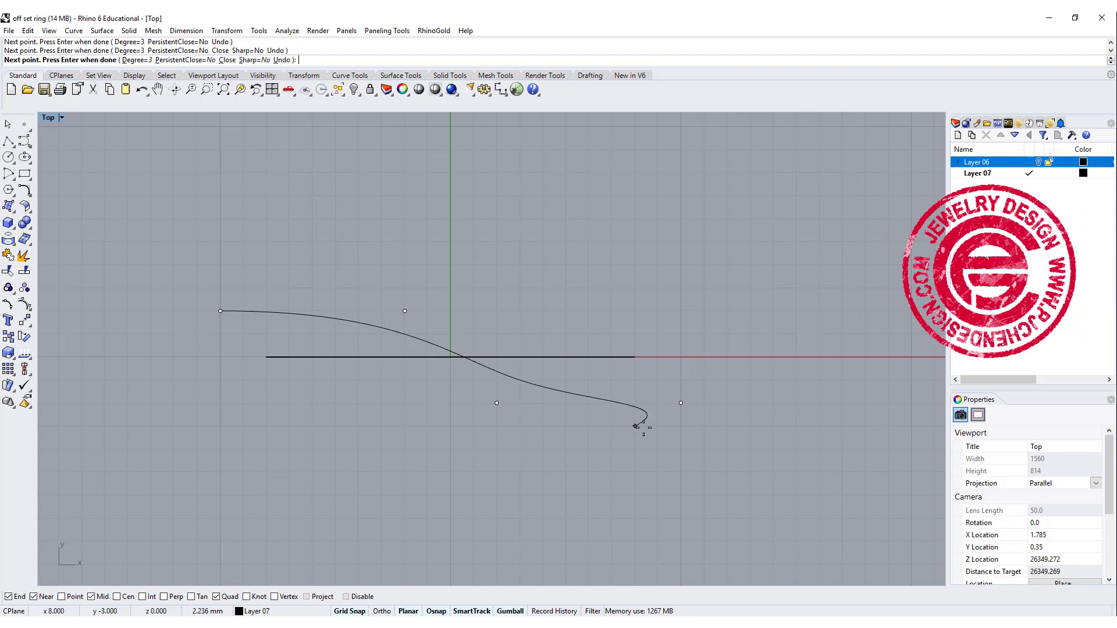
pyautogui.press('Return')
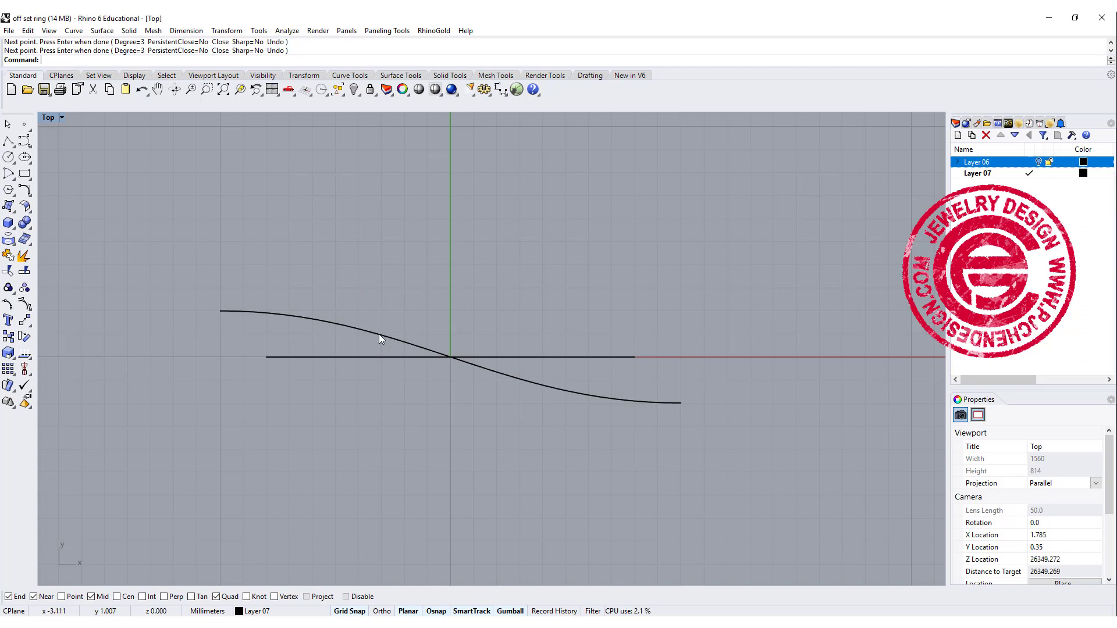
pyautogui.click(379, 334)
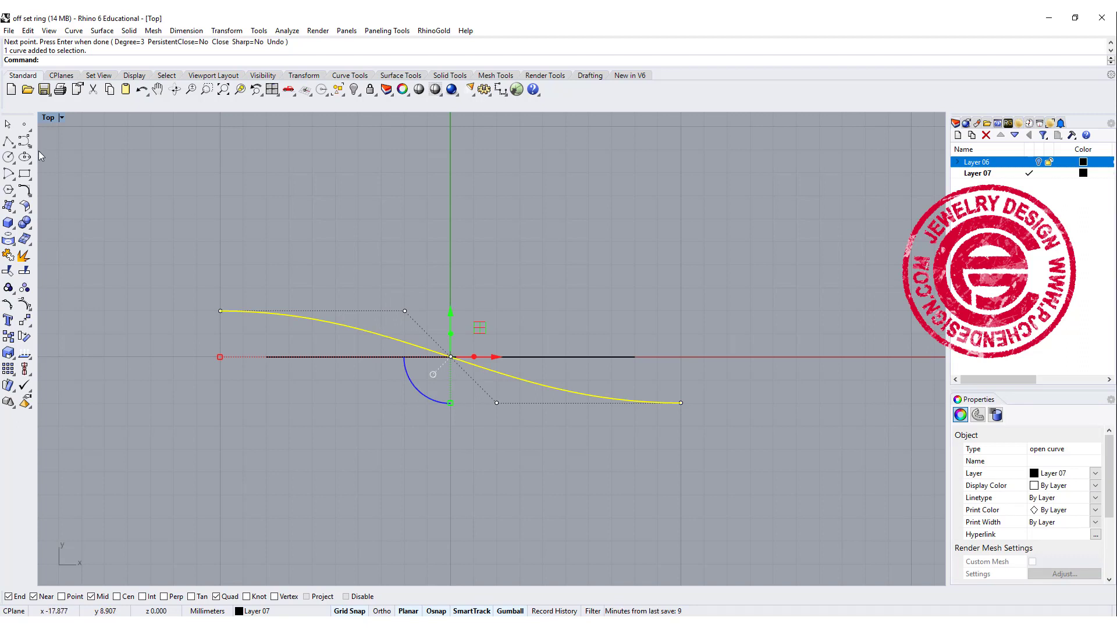
# - Offset the S-curve 1 mm to both sides, giving three parallel curves
pyautogui.click(24, 191)
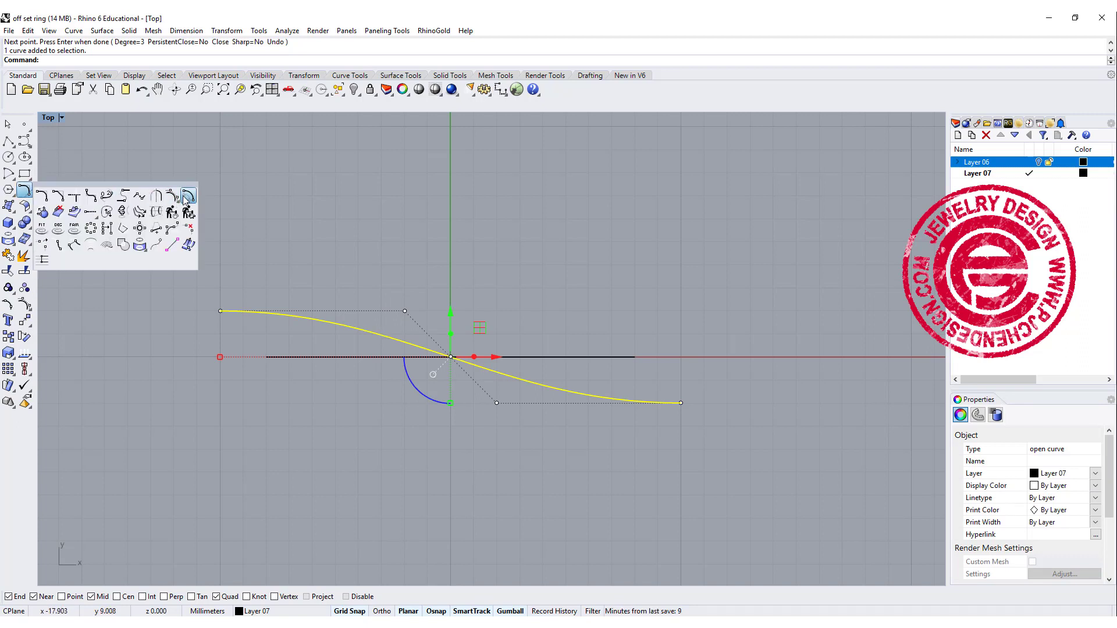
pyautogui.click(188, 197)
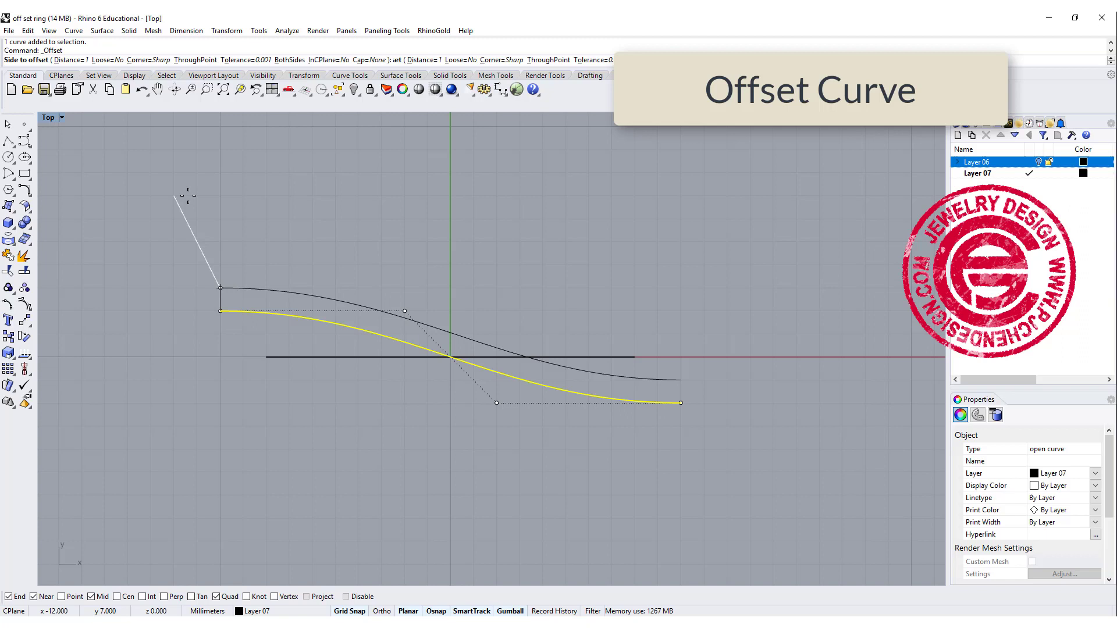
pyautogui.click(291, 59)
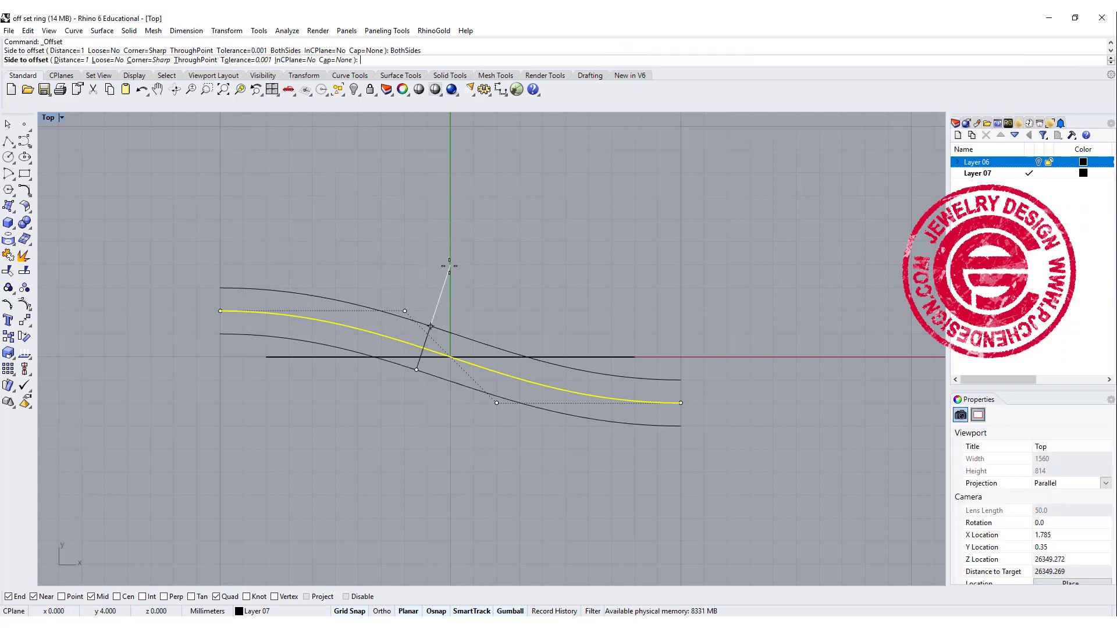
pyautogui.click(449, 263)
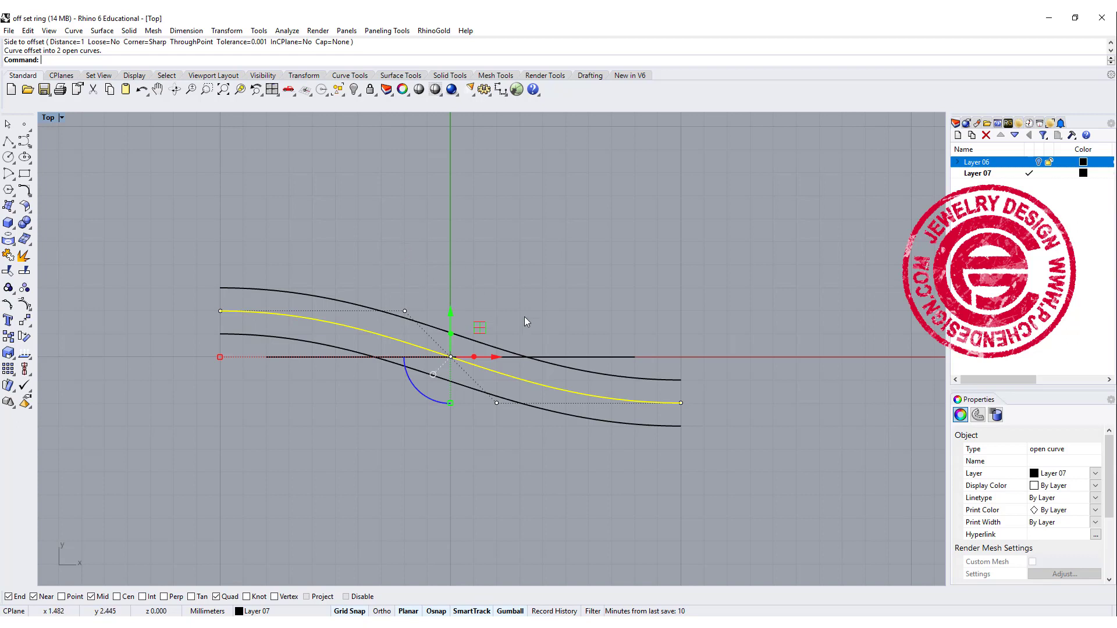
pyautogui.click(605, 294)
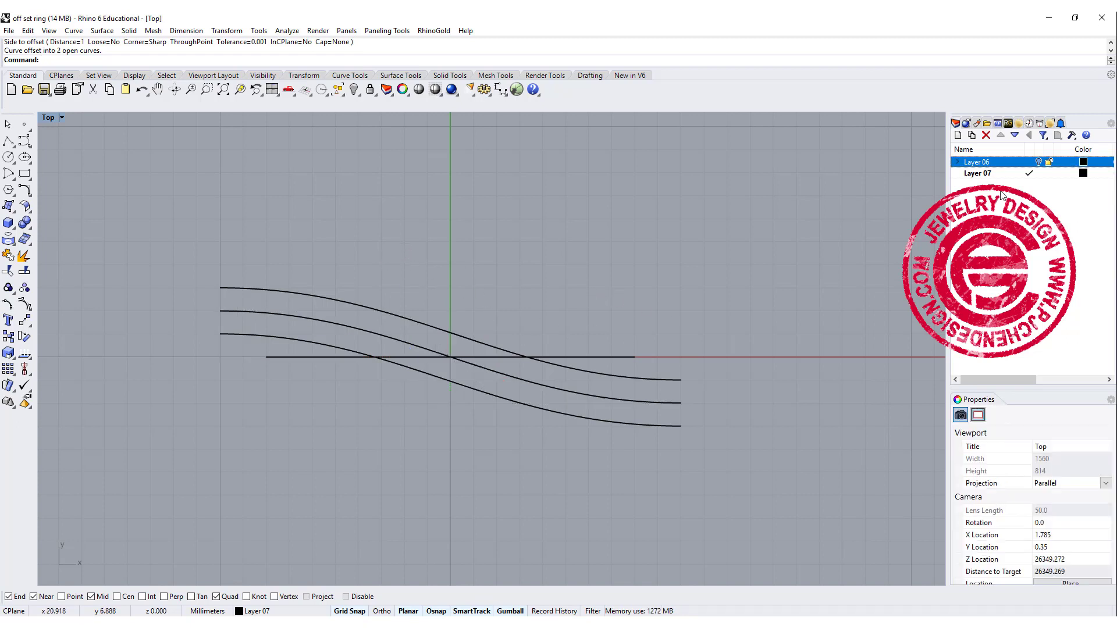
# - Add Layer 08 and set its layer colour to red
pyautogui.click(957, 135)
pyautogui.click(1083, 184)
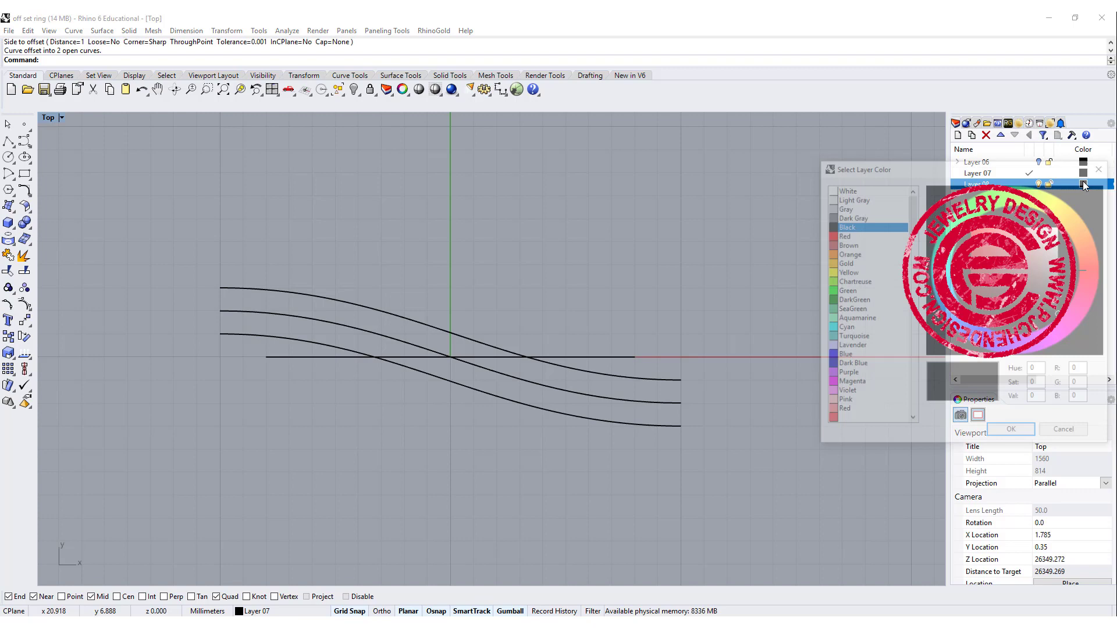
pyautogui.click(1083, 186)
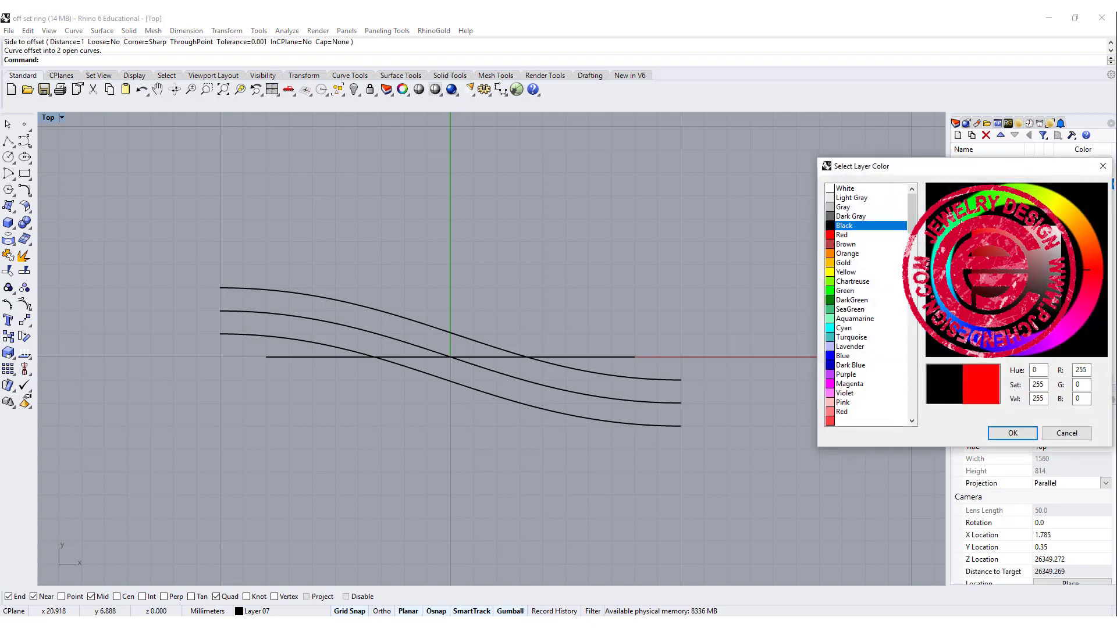
pyautogui.click(1012, 433)
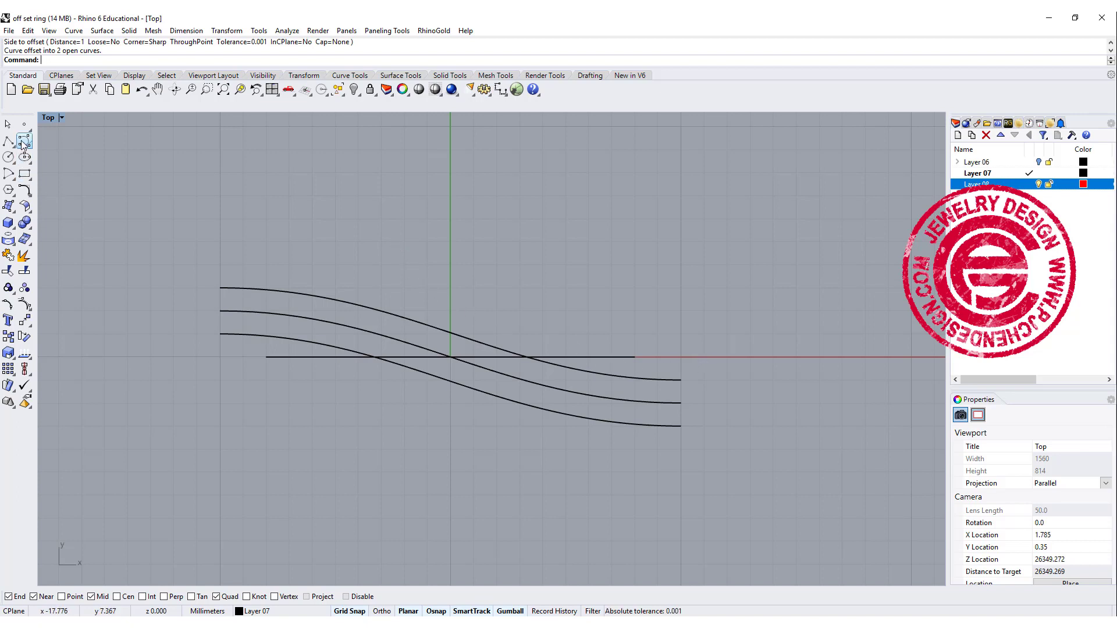
# - With grid snap off and Layer 08 current, draw a five-point curve sloping down to the right
pyautogui.click(25, 178)
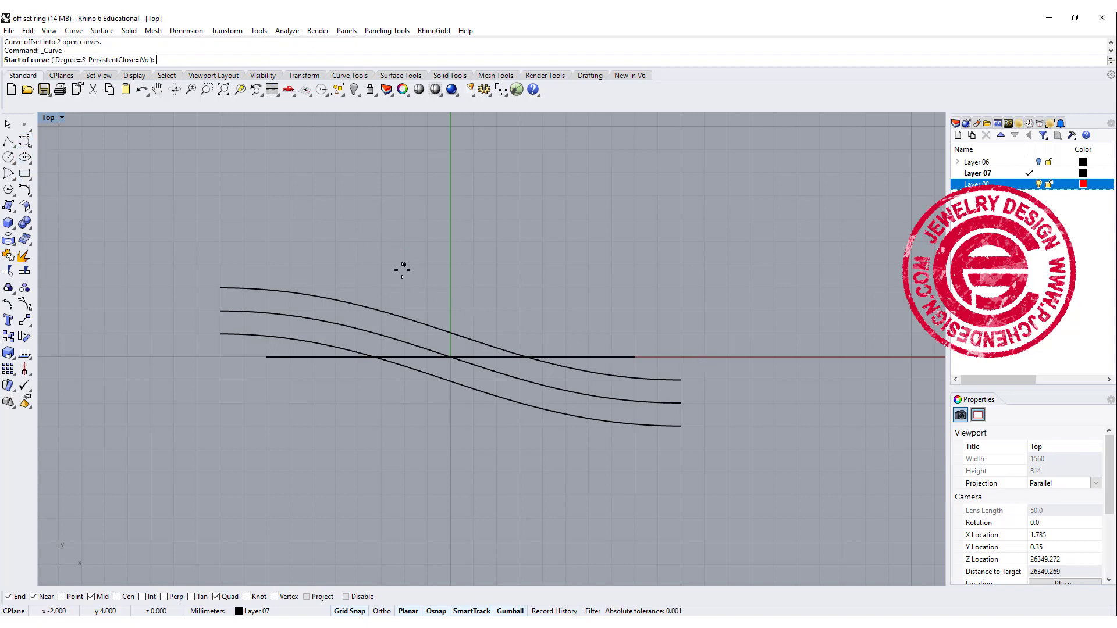
pyautogui.click(341, 611)
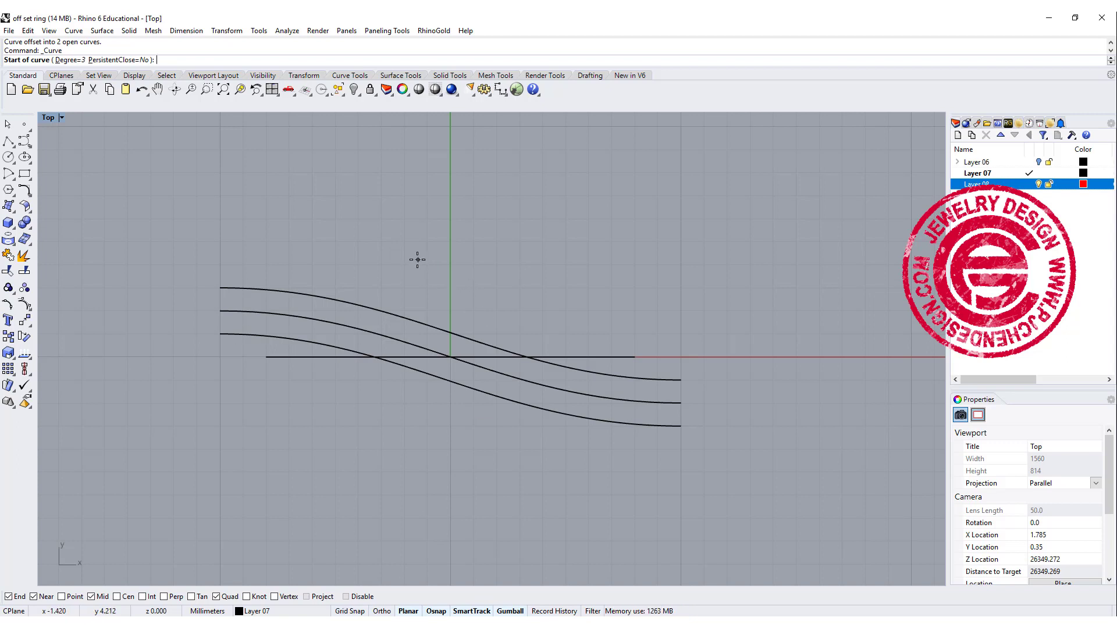
pyautogui.click(1033, 185)
pyautogui.click(1040, 173)
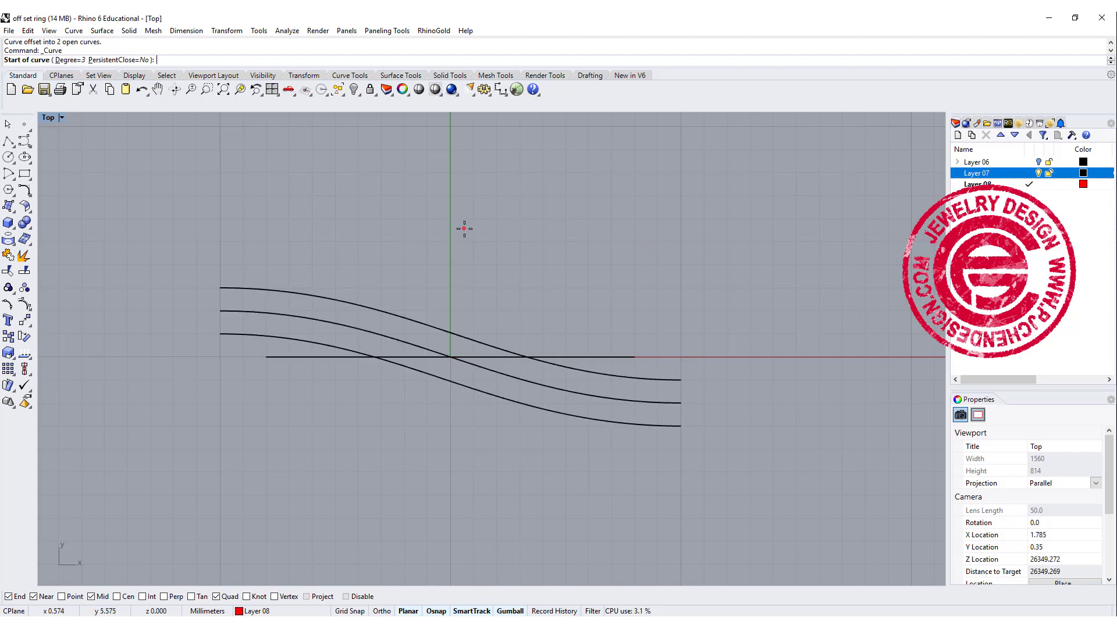
pyautogui.click(416, 258)
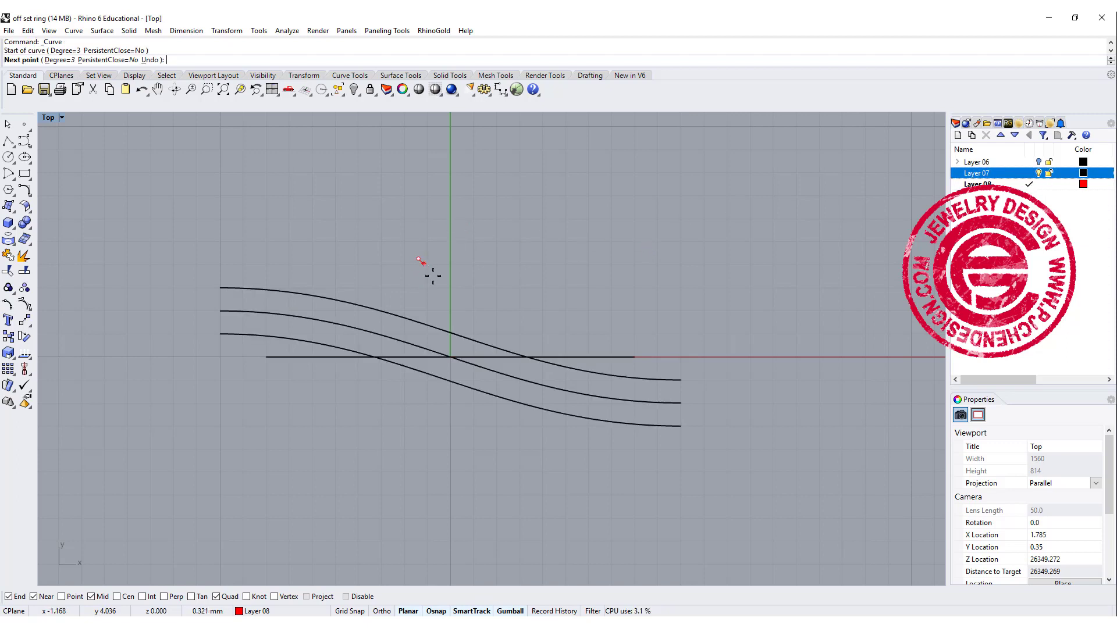
pyautogui.click(474, 308)
pyautogui.click(542, 334)
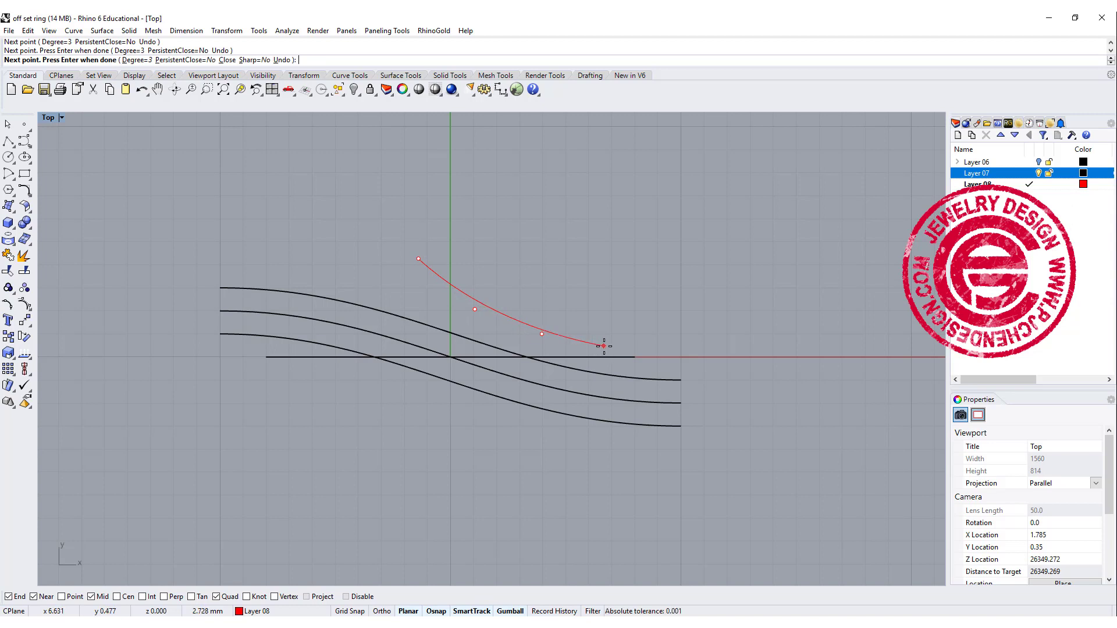
pyautogui.click(606, 347)
pyautogui.click(698, 355)
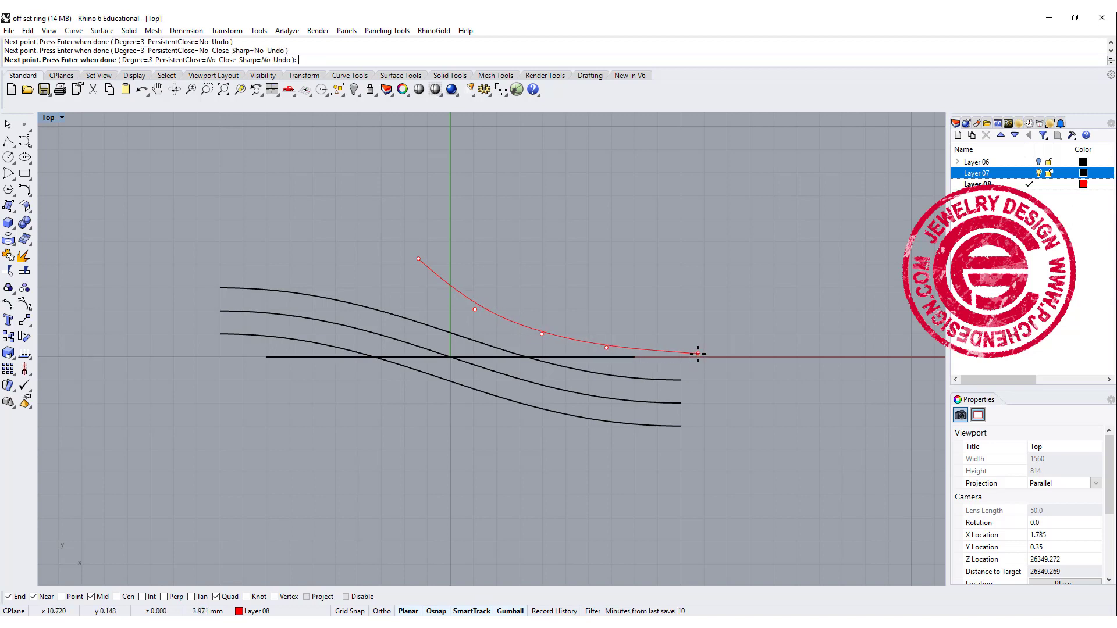
pyautogui.press('Return')
# - Reshape the red curve by moving three of its control points, then clear the selection
pyautogui.click(648, 353)
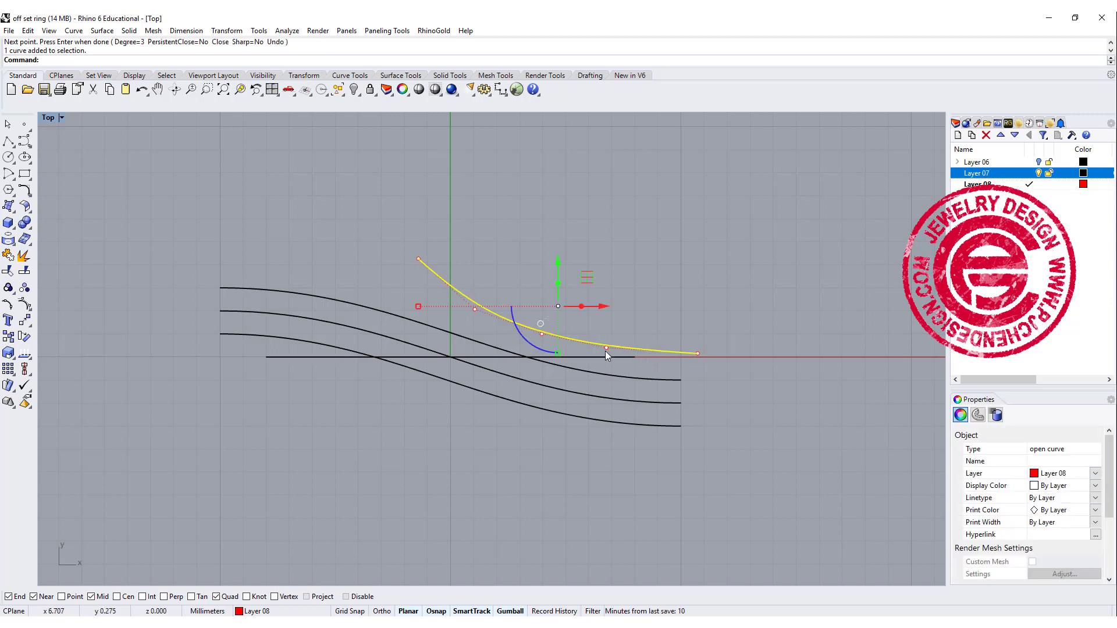
pyautogui.click(604, 351)
pyautogui.moveTo(610, 302); pyautogui.dragTo(613, 312)
pyautogui.click(697, 352)
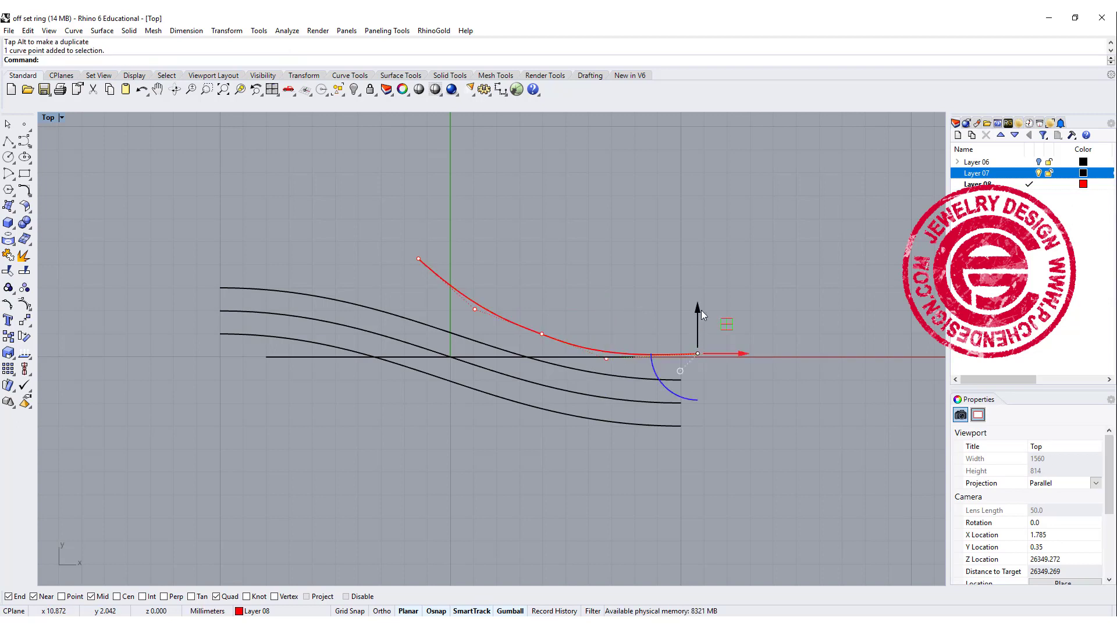
pyautogui.moveTo(698, 310); pyautogui.dragTo(704, 318)
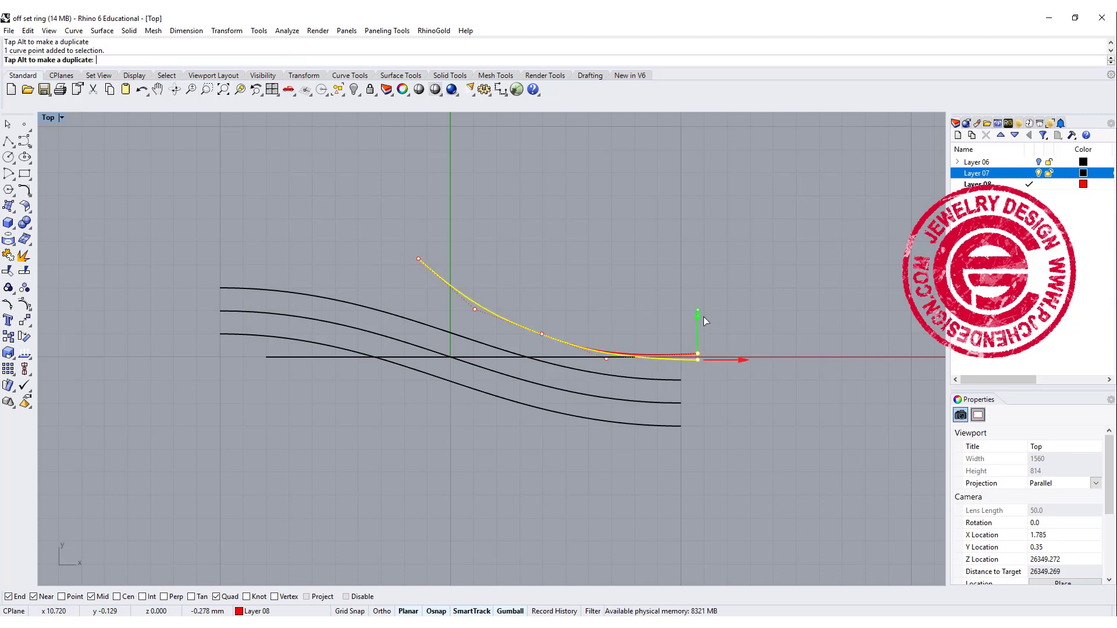
pyautogui.click(541, 334)
pyautogui.moveTo(543, 295); pyautogui.dragTo(544, 298)
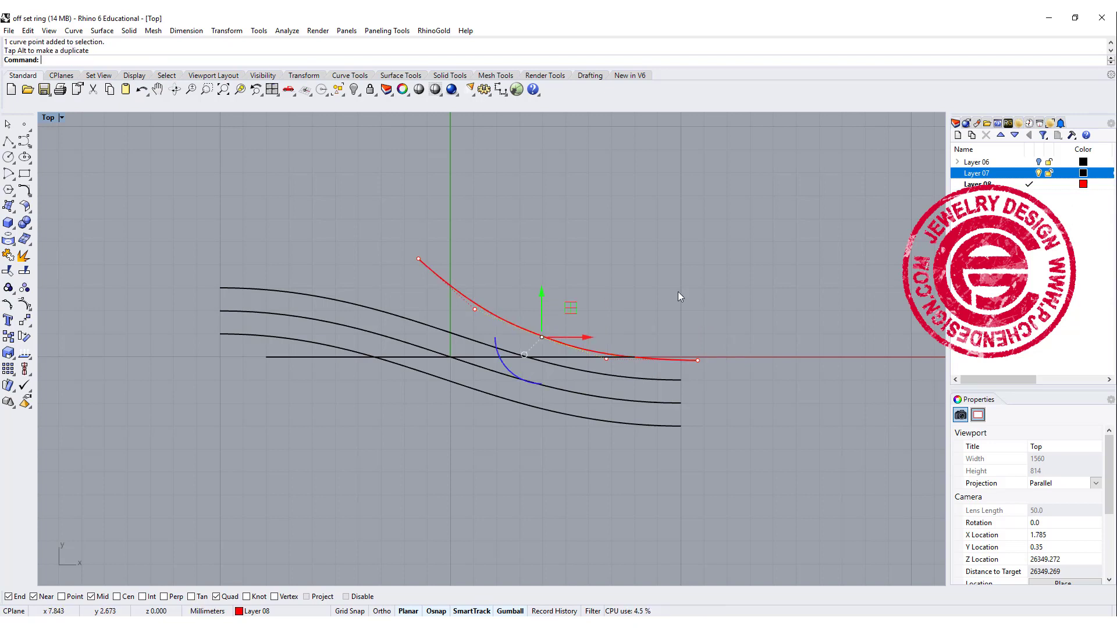
pyautogui.press('Escape')
pyautogui.scroll(1, 672, 349)
pyautogui.scroll(1, 667, 363)
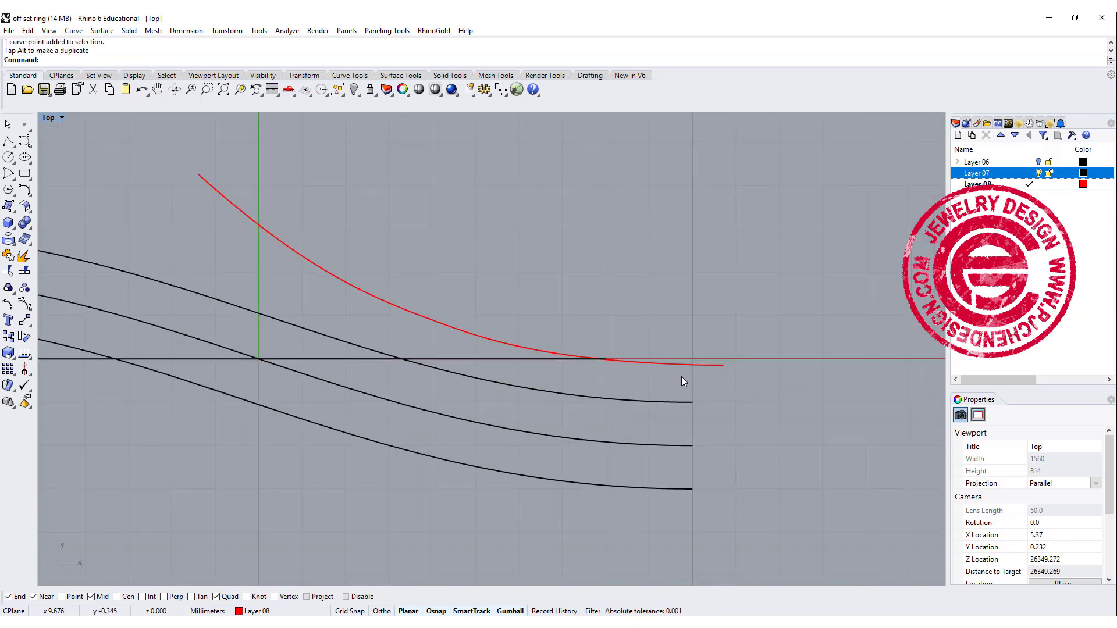
pyautogui.scroll(-1, 670, 355)
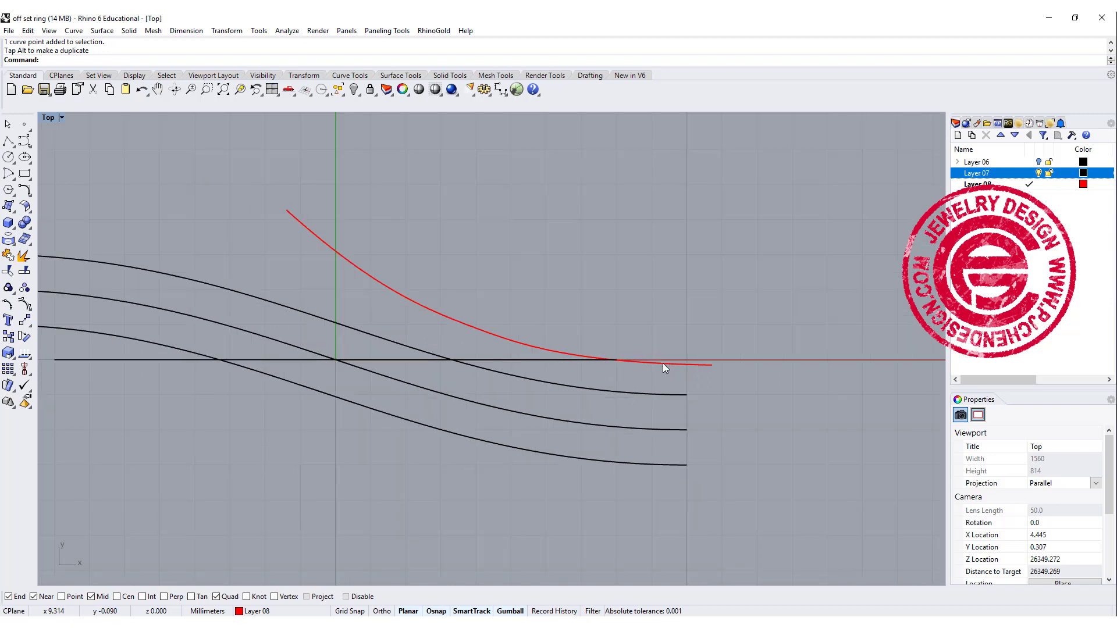
pyautogui.click(680, 363)
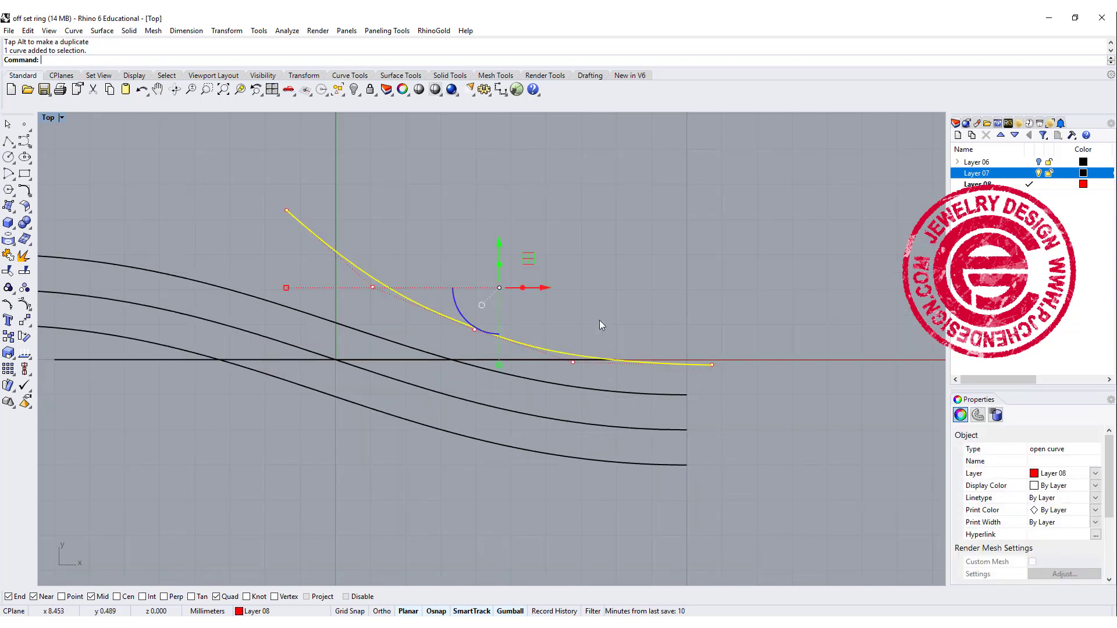
pyautogui.press('Escape')
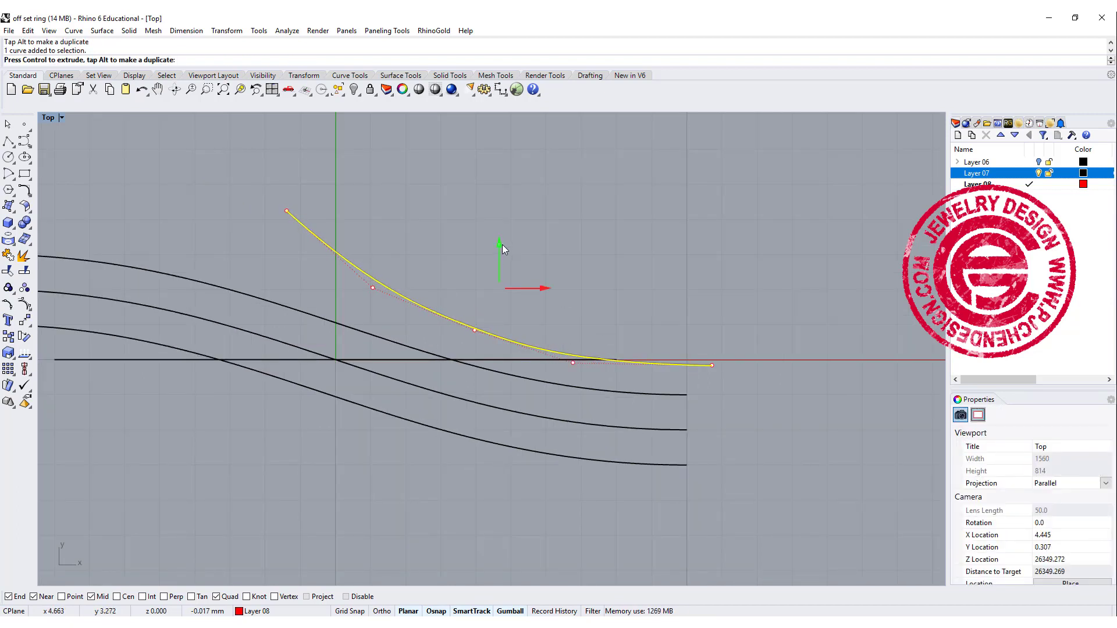
pyautogui.press('Escape')
# - Offset the red guide curve to both sides
pyautogui.click(25, 190)
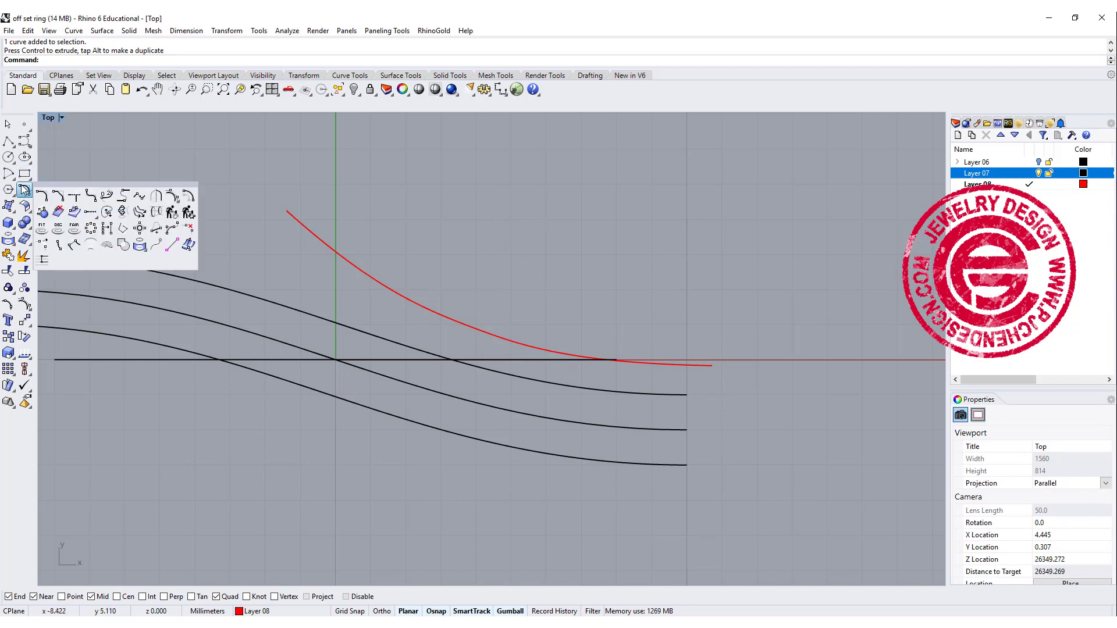
pyautogui.click(188, 197)
pyautogui.click(414, 301)
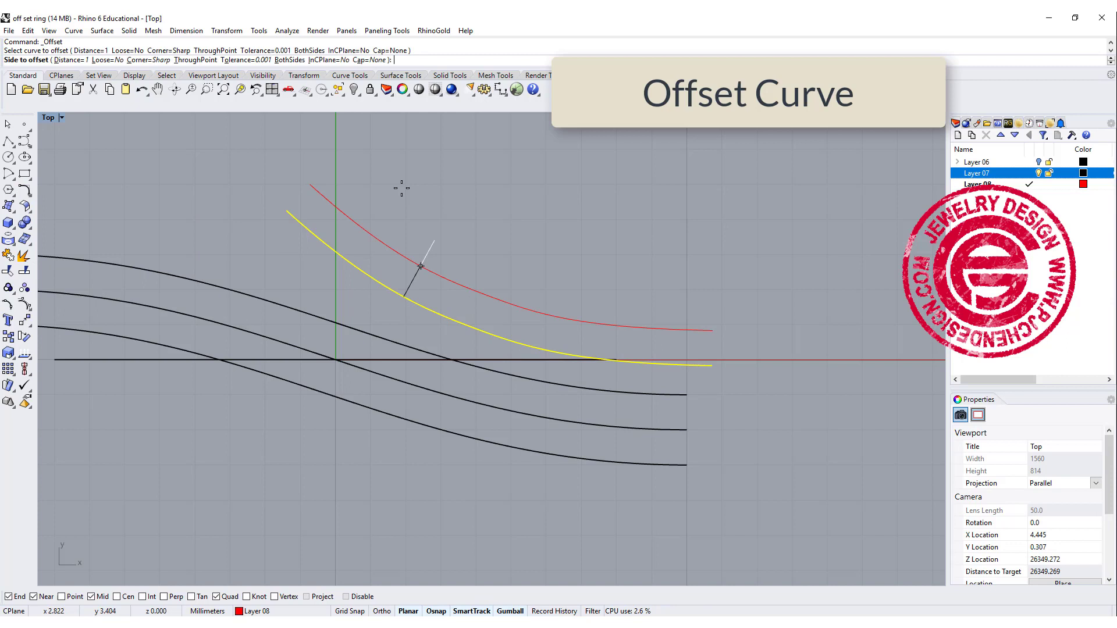
pyautogui.click(288, 61)
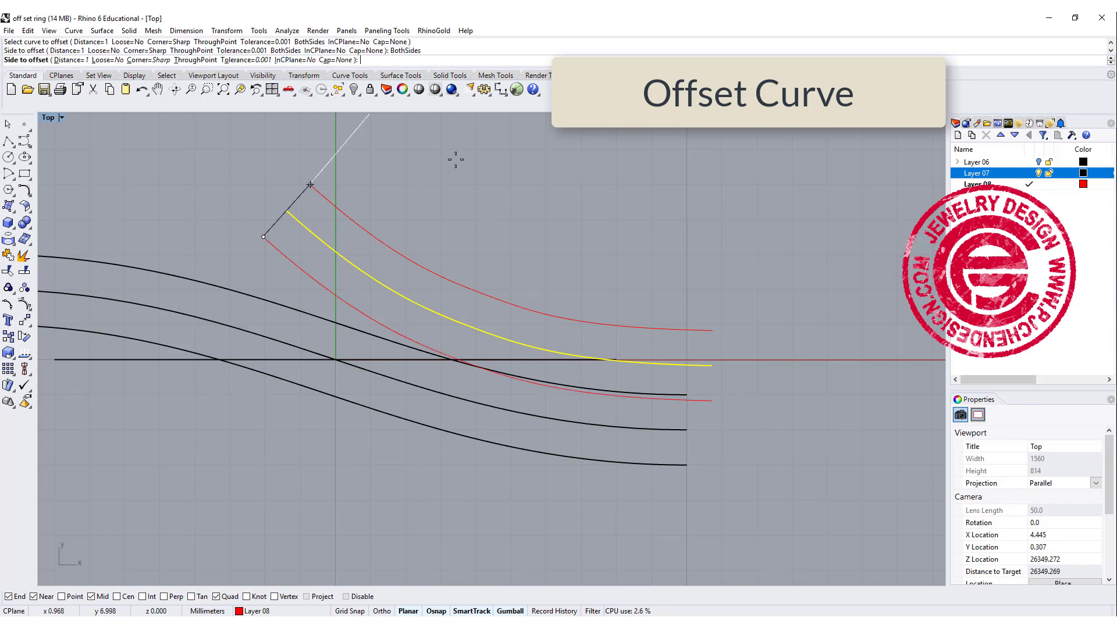
pyautogui.click(538, 218)
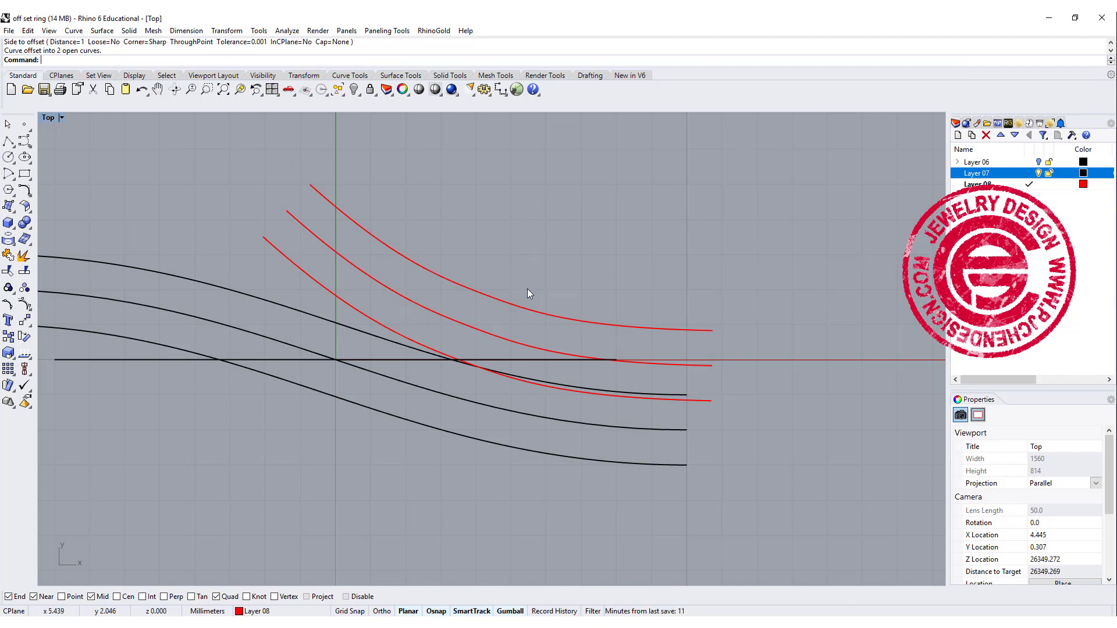
pyautogui.moveTo(527, 289); pyautogui.dragTo(494, 312, button='right')
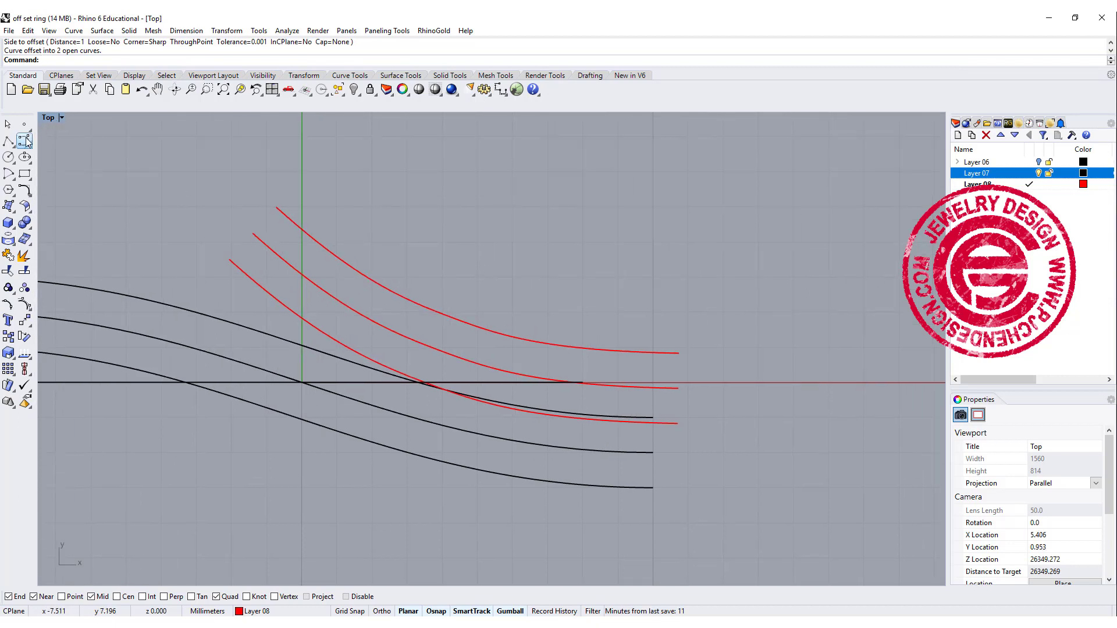
# - Offset the top red curve upward once more
pyautogui.click(441, 316)
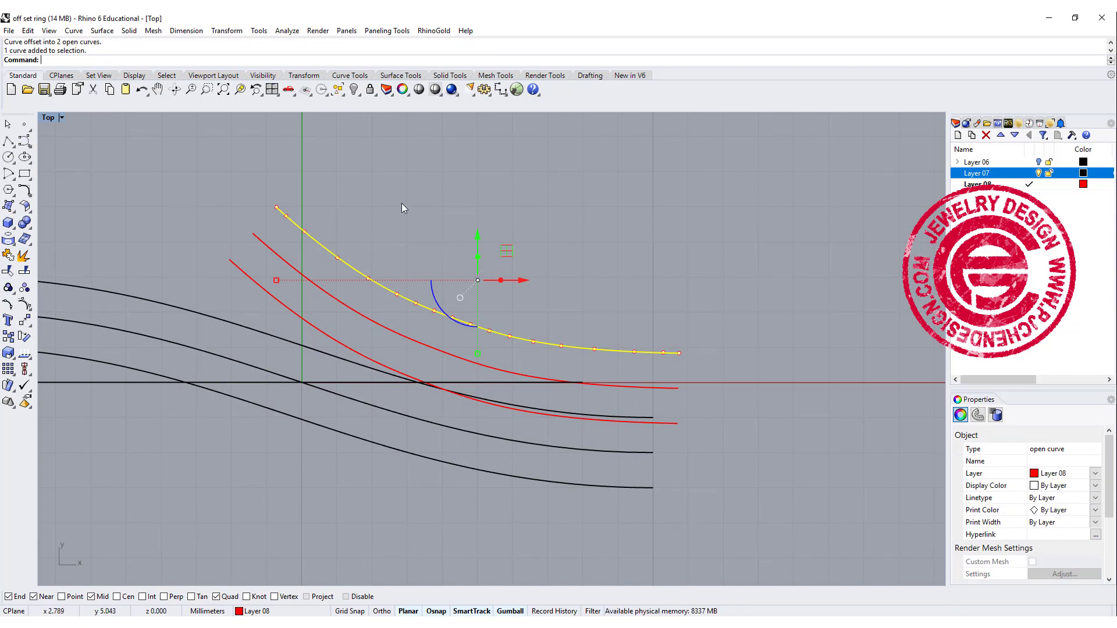
pyautogui.moveTo(400, 206); pyautogui.dragTo(431, 272, button='right')
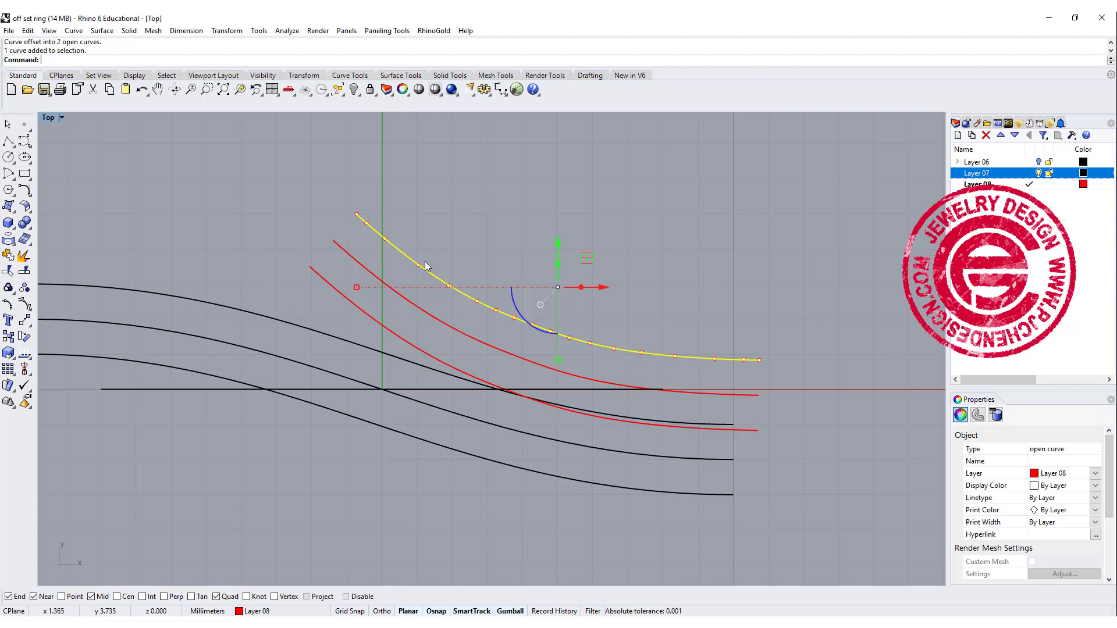
pyautogui.moveTo(542, 223); pyautogui.dragTo(453, 247, button='right')
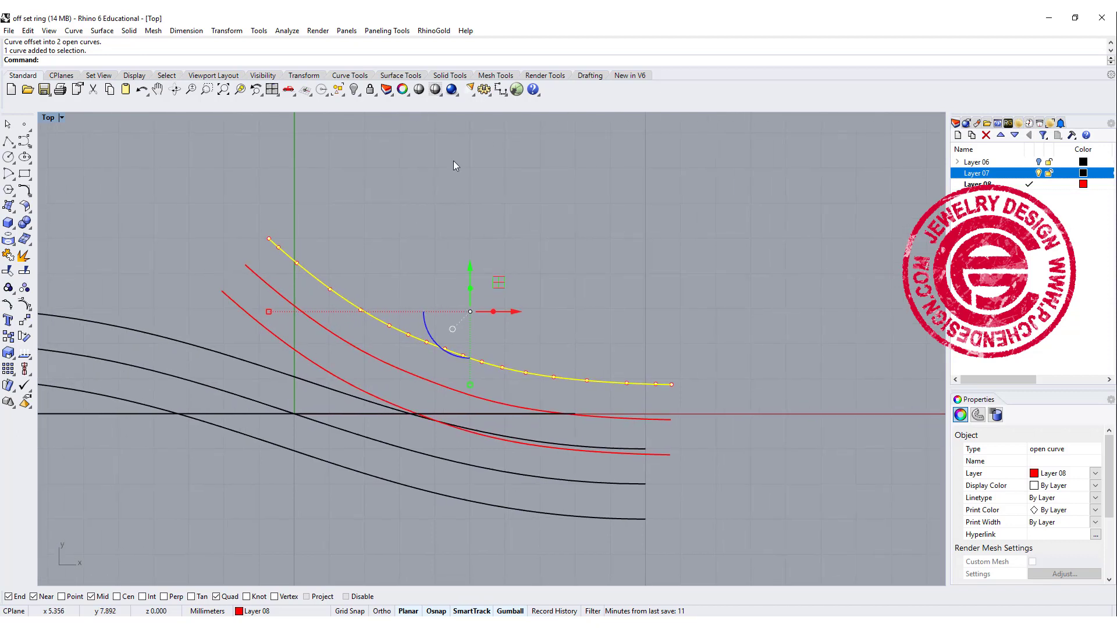
pyautogui.click(25, 190)
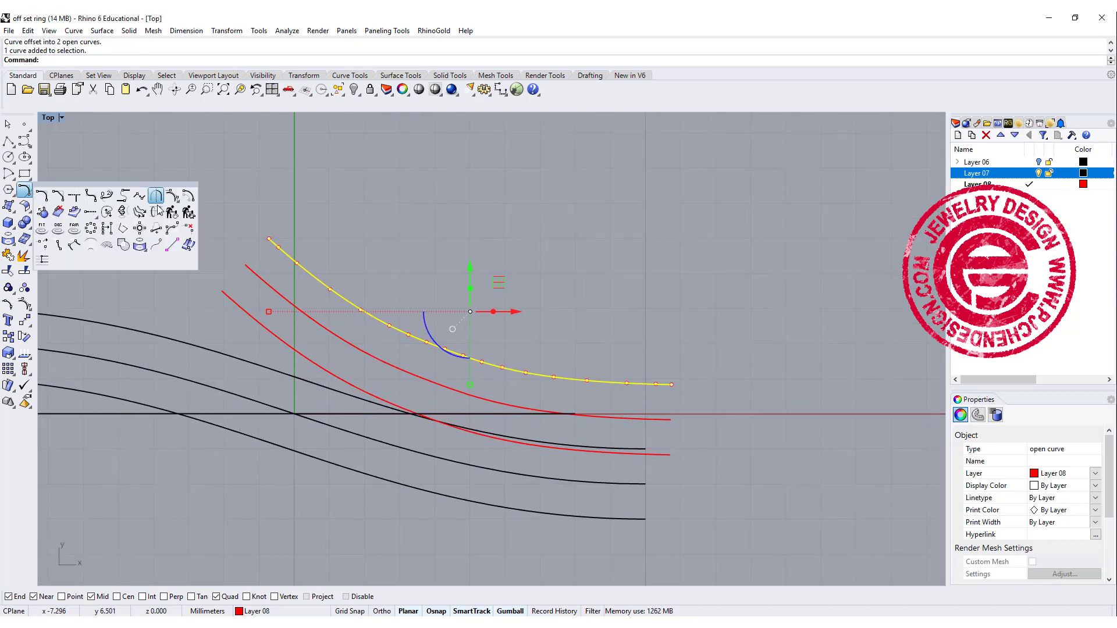
pyautogui.click(185, 200)
pyautogui.press('Return')
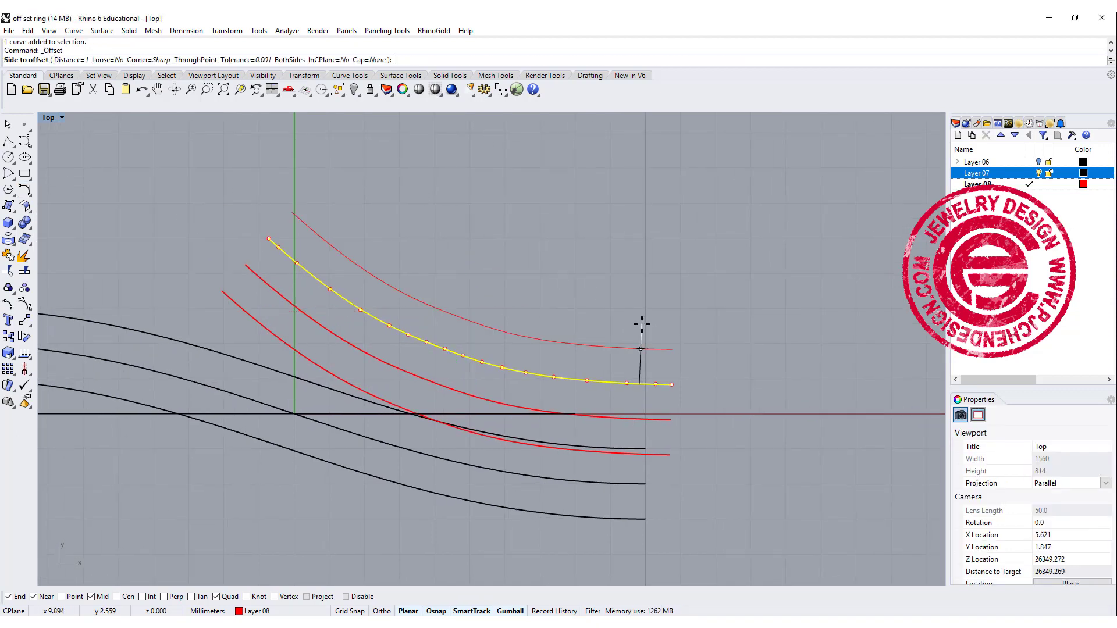
pyautogui.click(616, 288)
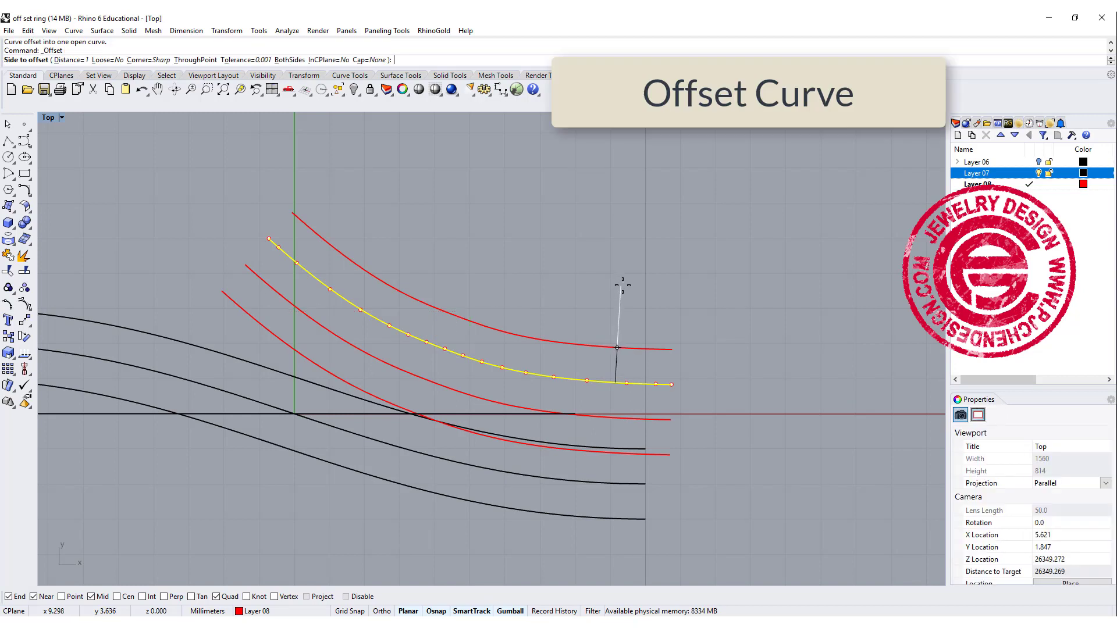
pyautogui.click(619, 293)
# - Offset the newest curve upward again and window-select the top two curves
pyautogui.click(604, 349)
pyautogui.press('Return')
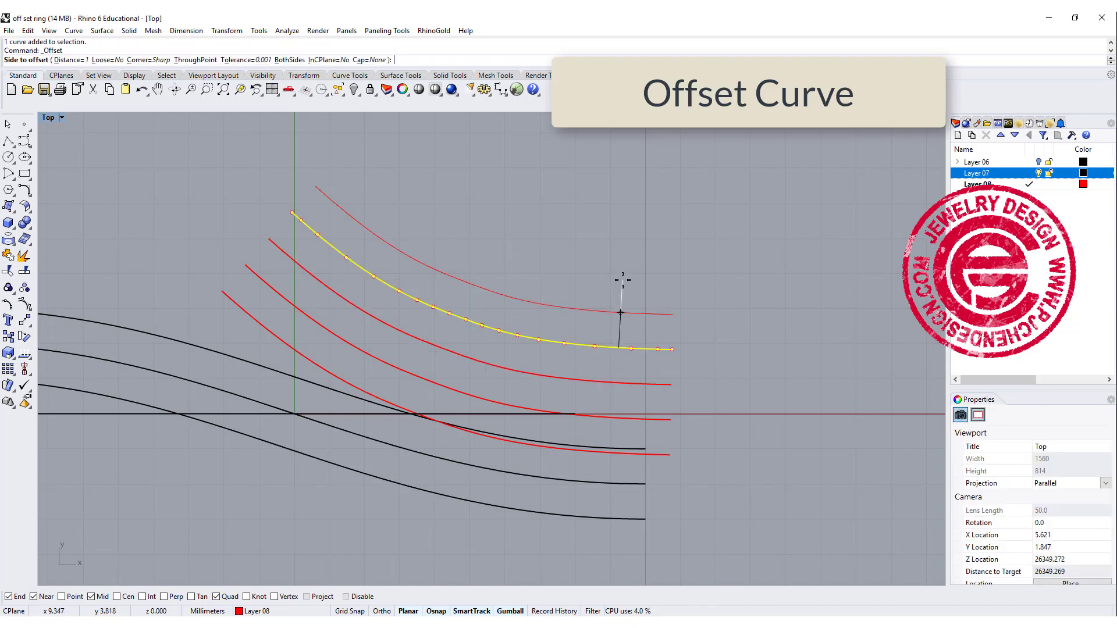
pyautogui.click(621, 279)
pyautogui.press('Escape')
pyautogui.click(752, 321)
pyautogui.moveTo(721, 358); pyautogui.dragTo(630, 288)
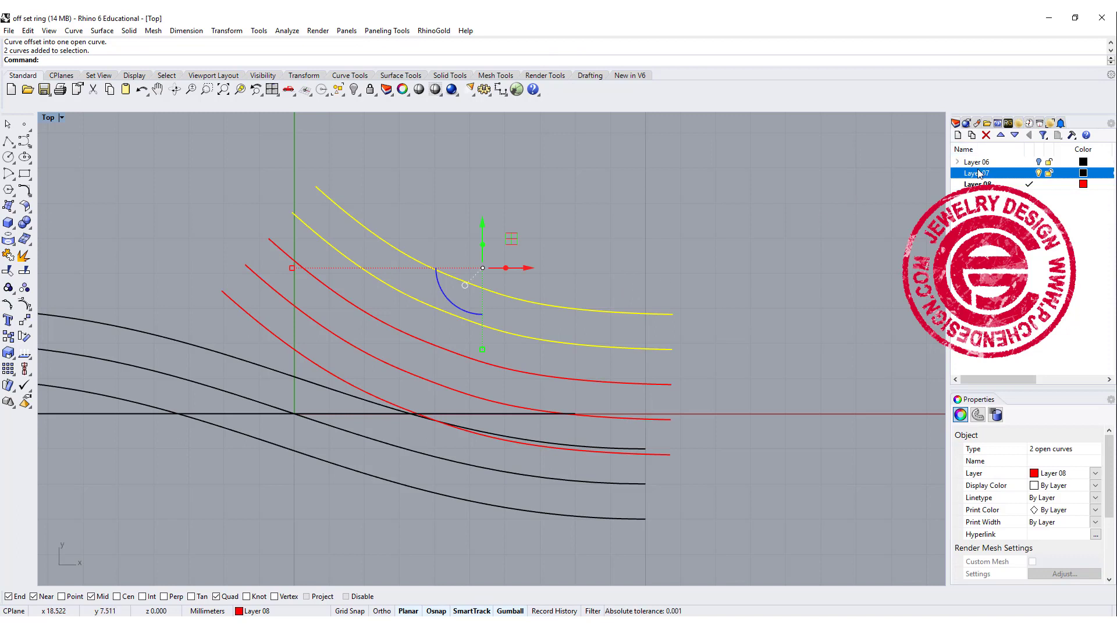
# - Create Layer 09 and move the two selected curves onto it
pyautogui.click(958, 135)
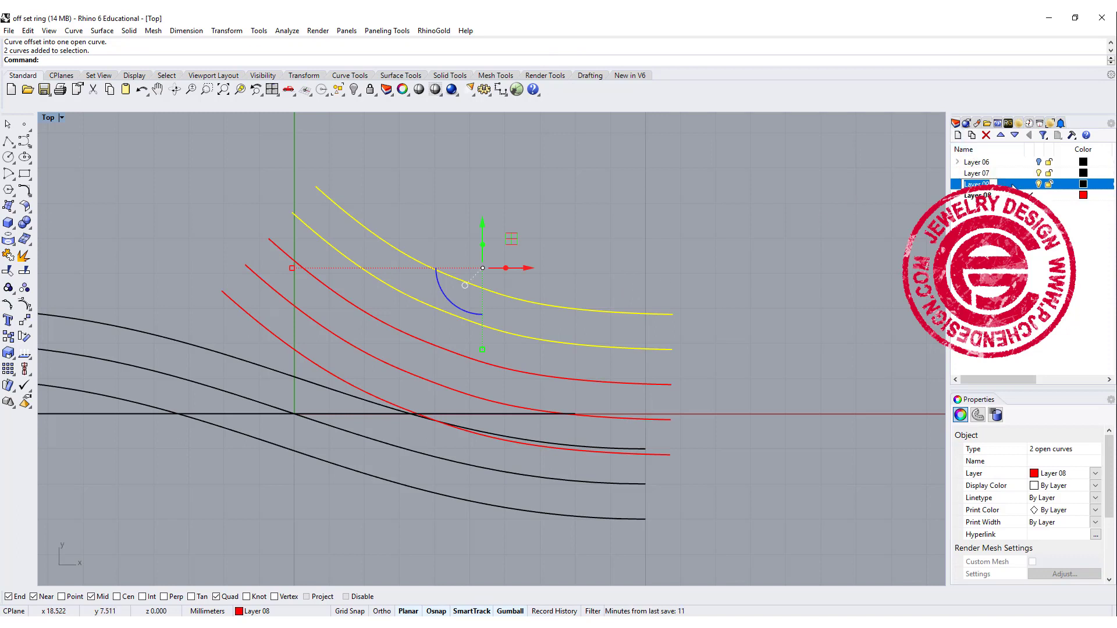
pyautogui.click(1014, 135)
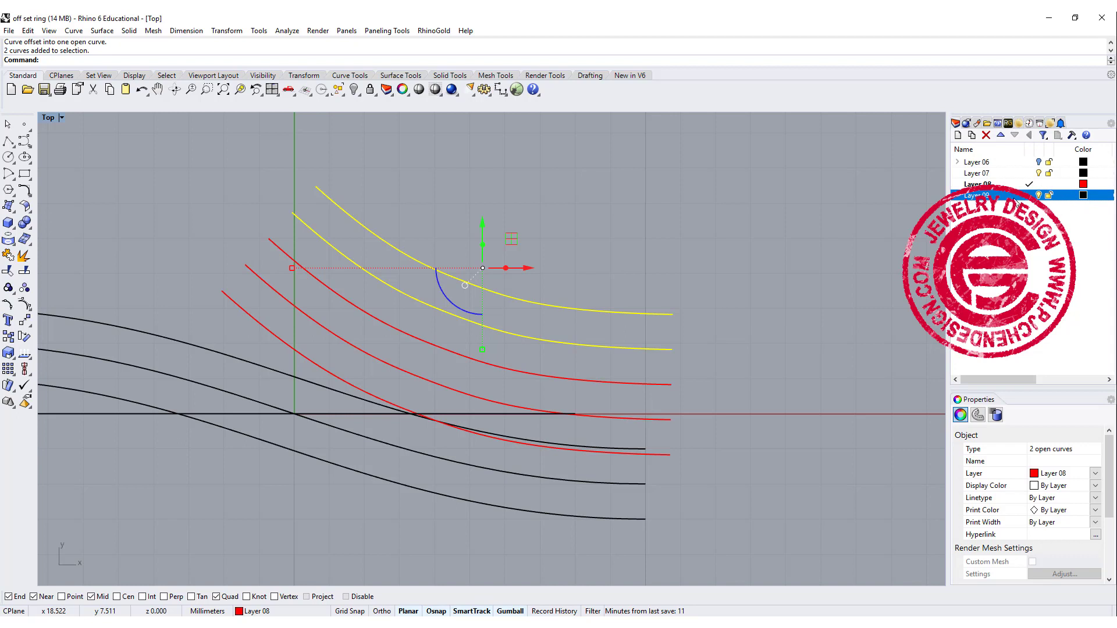
pyautogui.rightClick(995, 194)
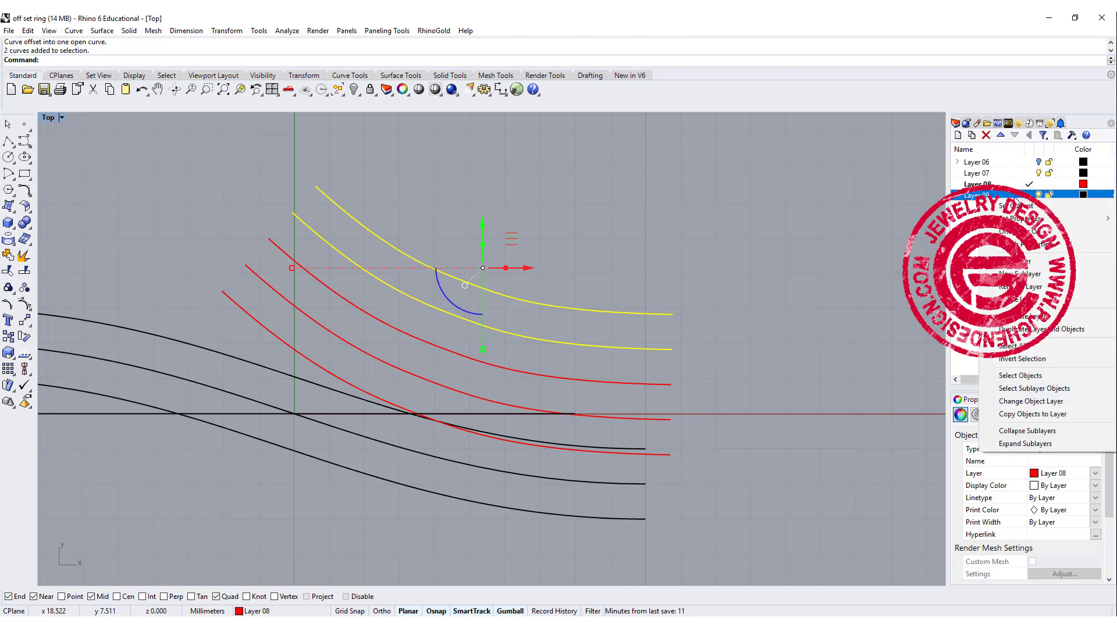
pyautogui.click(1039, 402)
# - Set Layer 09's colour to violet
pyautogui.click(1083, 195)
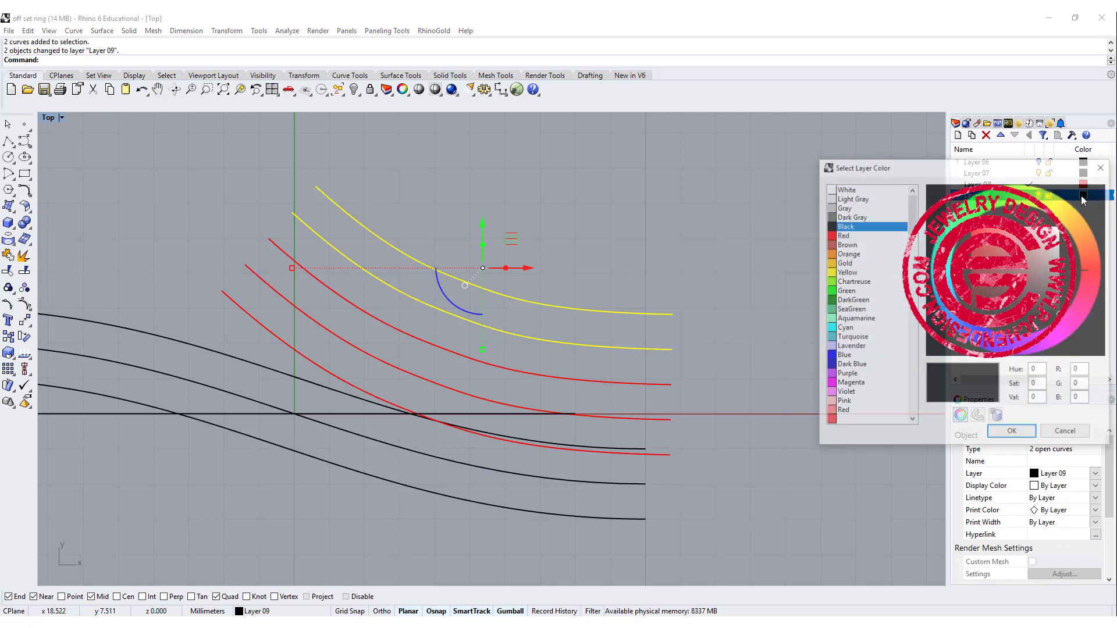
pyautogui.click(983, 309)
pyautogui.moveTo(981, 309)
pyautogui.mouseDown()
pyautogui.moveTo(1029, 260)
pyautogui.moveTo(971, 234)
pyautogui.mouseUp()
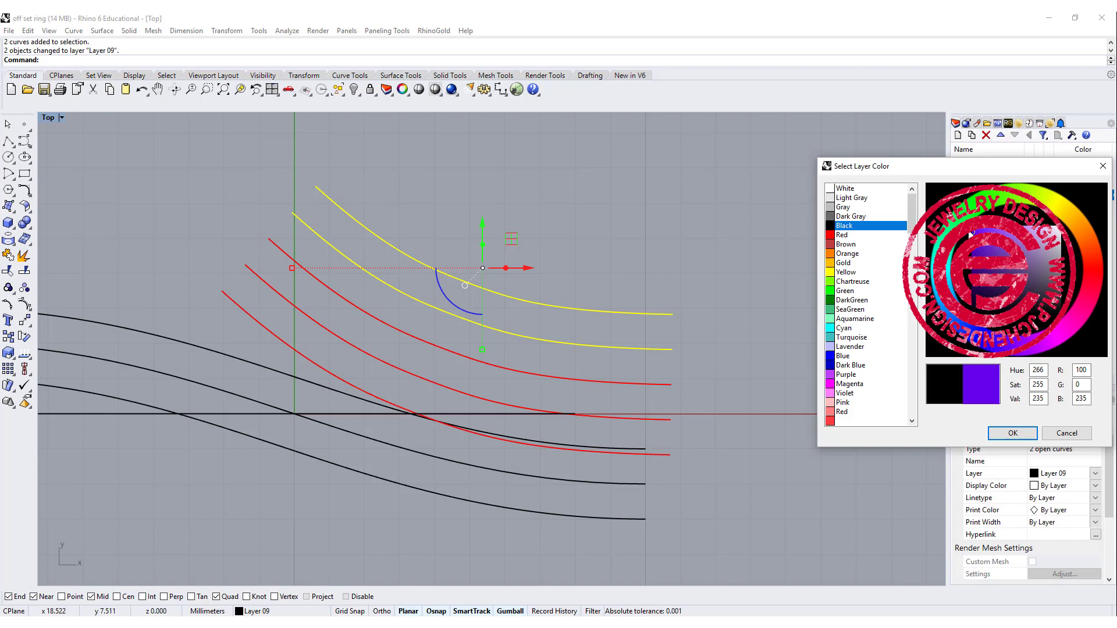
pyautogui.click(1013, 433)
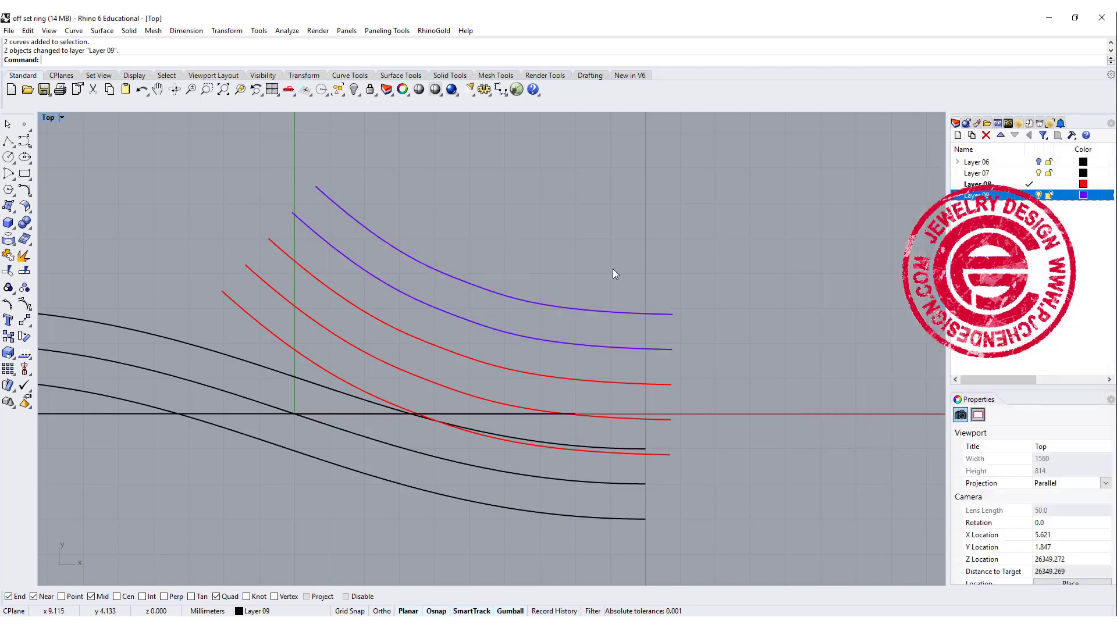
# - Move the third curve from the top onto Layer 09 as well
pyautogui.click(614, 270)
pyautogui.click(472, 366)
pyautogui.rightClick(1026, 199)
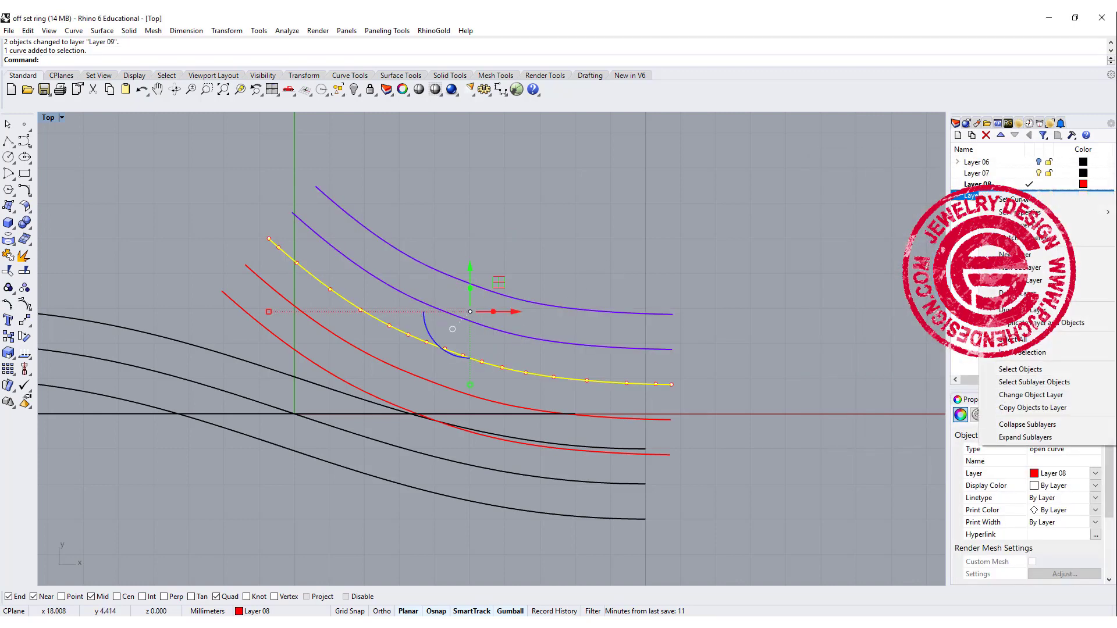
pyautogui.click(1031, 396)
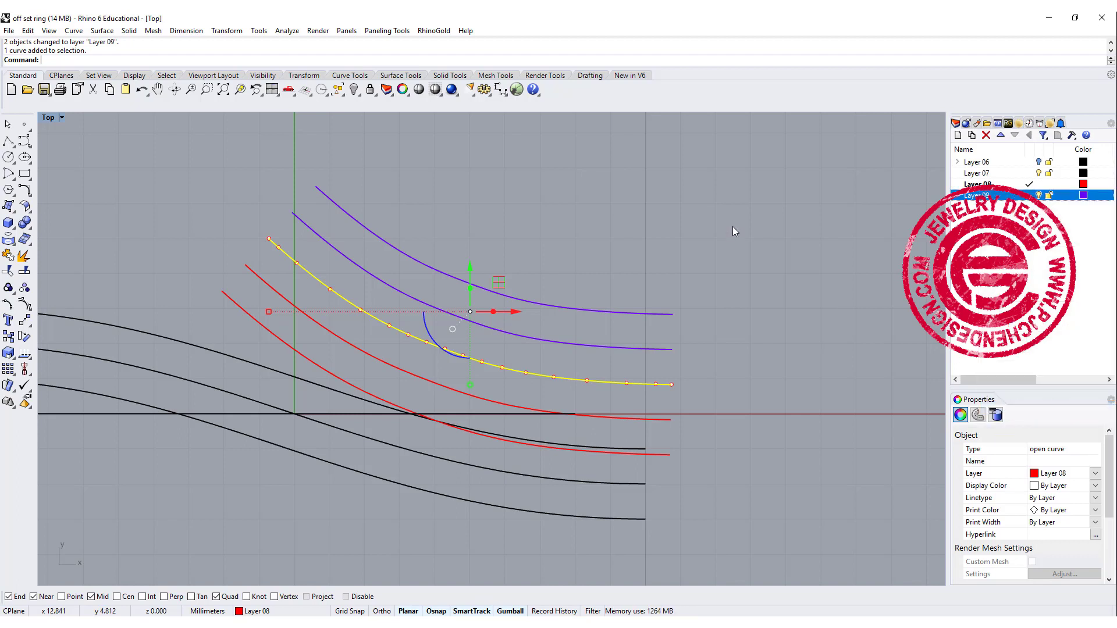
pyautogui.click(733, 226)
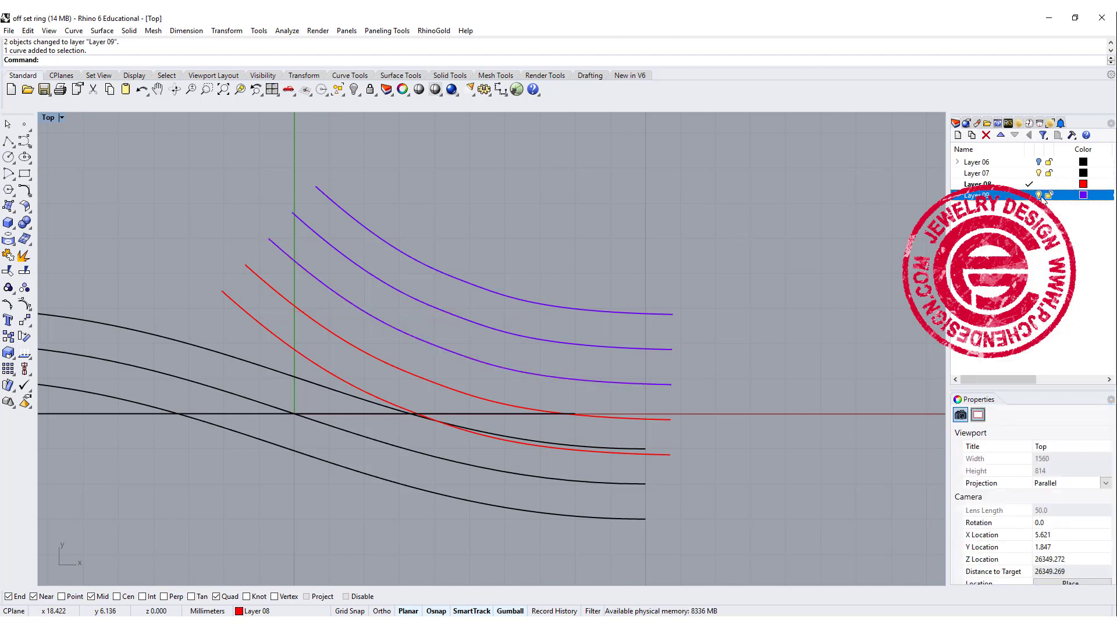
# - Hide the violet and red layers and make Layer 07 current
pyautogui.click(1038, 195)
pyautogui.doubleClick(978, 173)
pyautogui.click(1037, 184)
pyautogui.moveTo(571, 272); pyautogui.dragTo(708, 233, button='right')
# - In a maximized Perspective view, hide the middle offset curve and orbit to inspect the rest
pyautogui.doubleClick(49, 117)
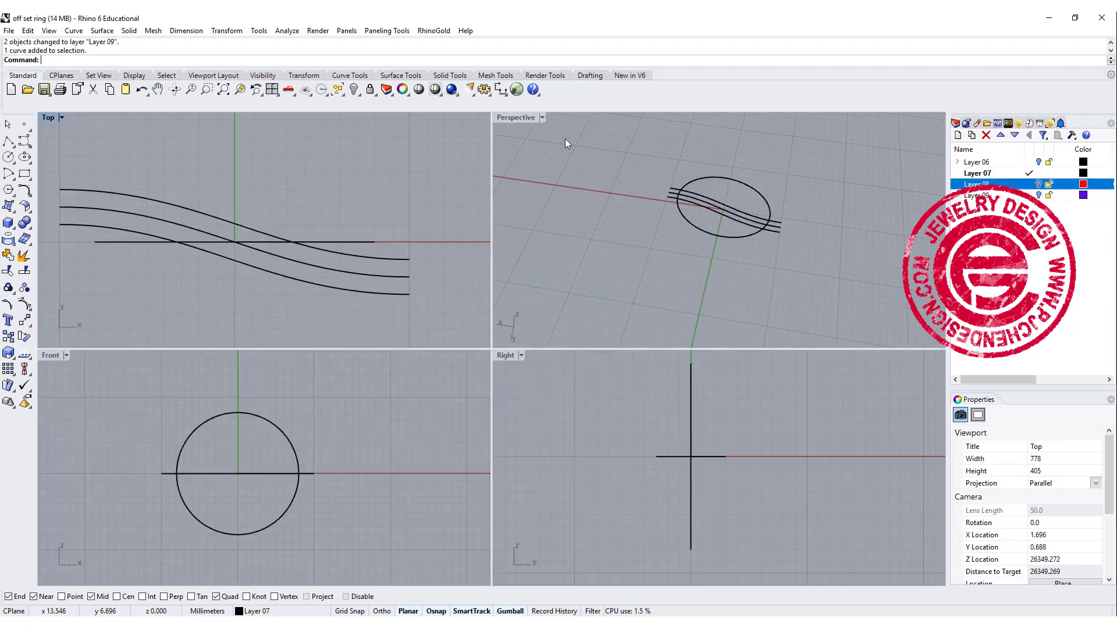
pyautogui.doubleClick(515, 117)
pyautogui.moveTo(540, 168)
pyautogui.mouseDown(button='right')
pyautogui.moveTo(501, 264)
pyautogui.moveTo(506, 277)
pyautogui.mouseUp(button='right')
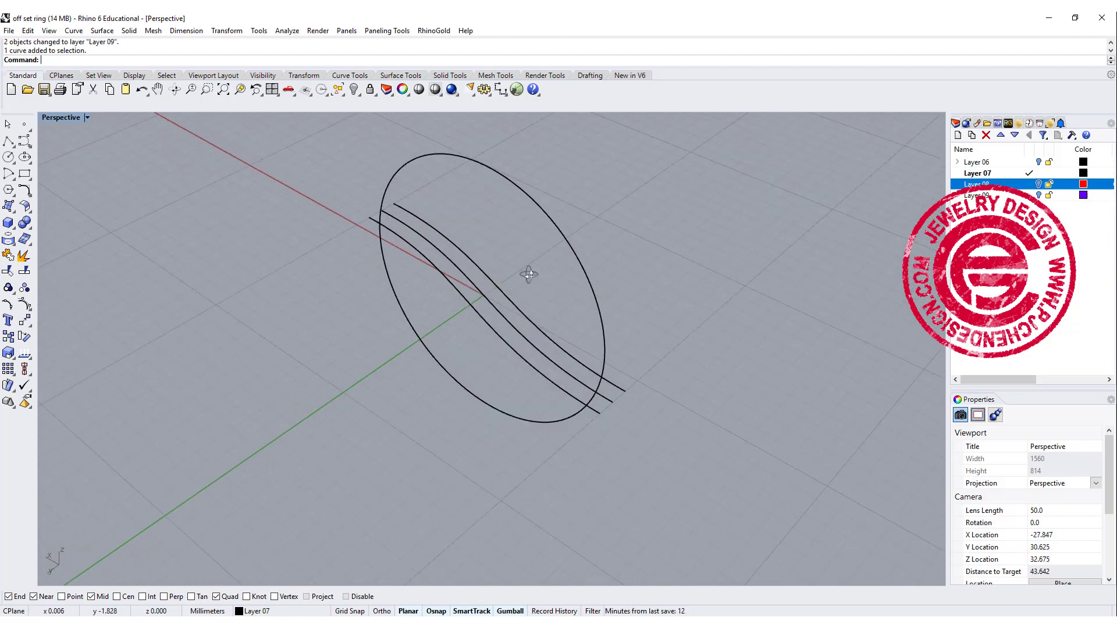
pyautogui.scroll(3, 506, 282)
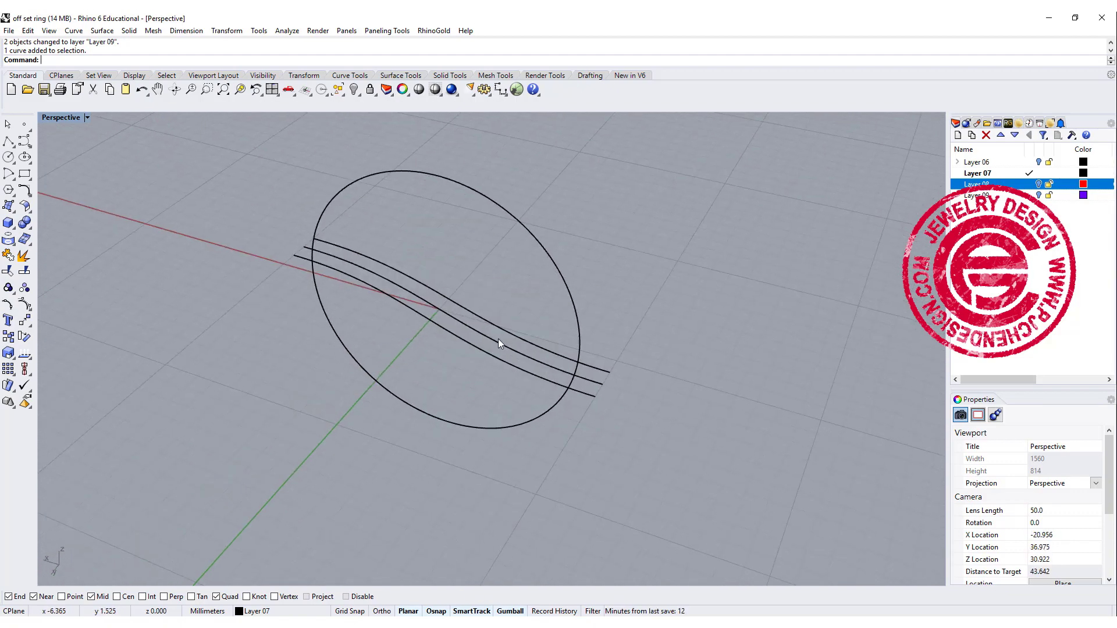
pyautogui.click(607, 382)
pyautogui.hotkey('ctrl', 'h')
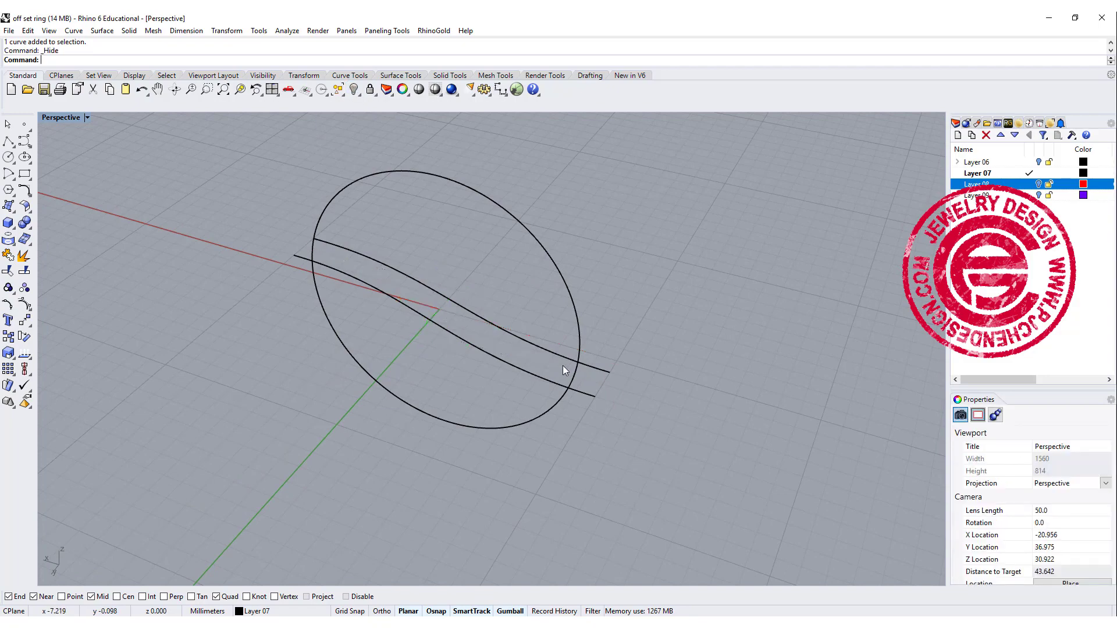
pyautogui.moveTo(563, 366)
pyautogui.mouseDown(button='right')
pyautogui.moveTo(558, 332)
pyautogui.moveTo(553, 349)
pyautogui.moveTo(598, 325)
pyautogui.mouseUp(button='right')
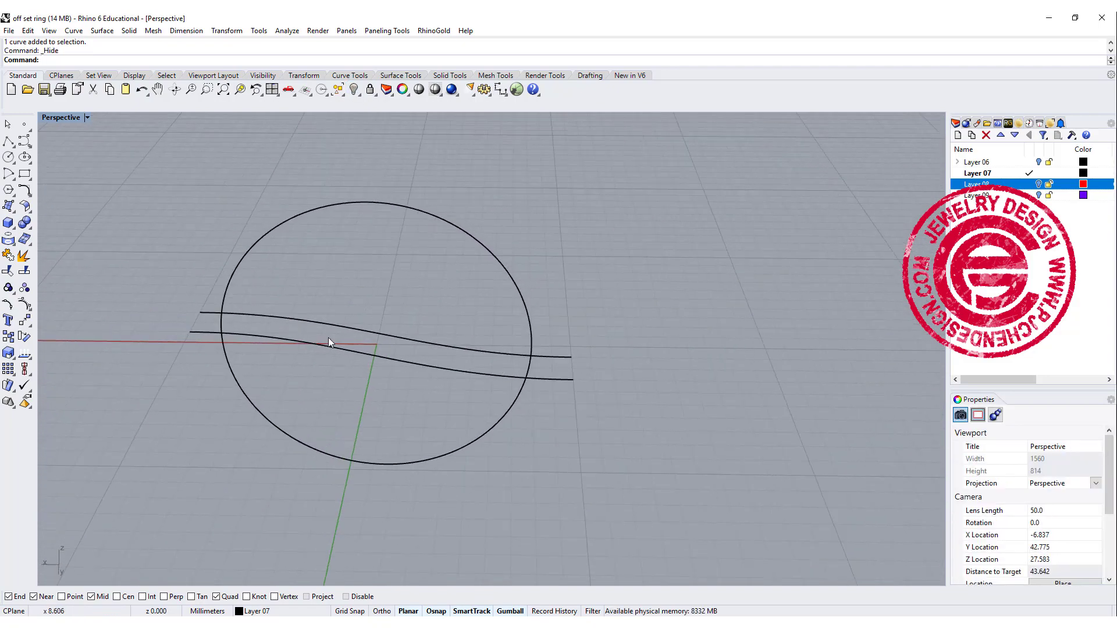
pyautogui.moveTo(614, 301); pyautogui.dragTo(585, 313, button='right')
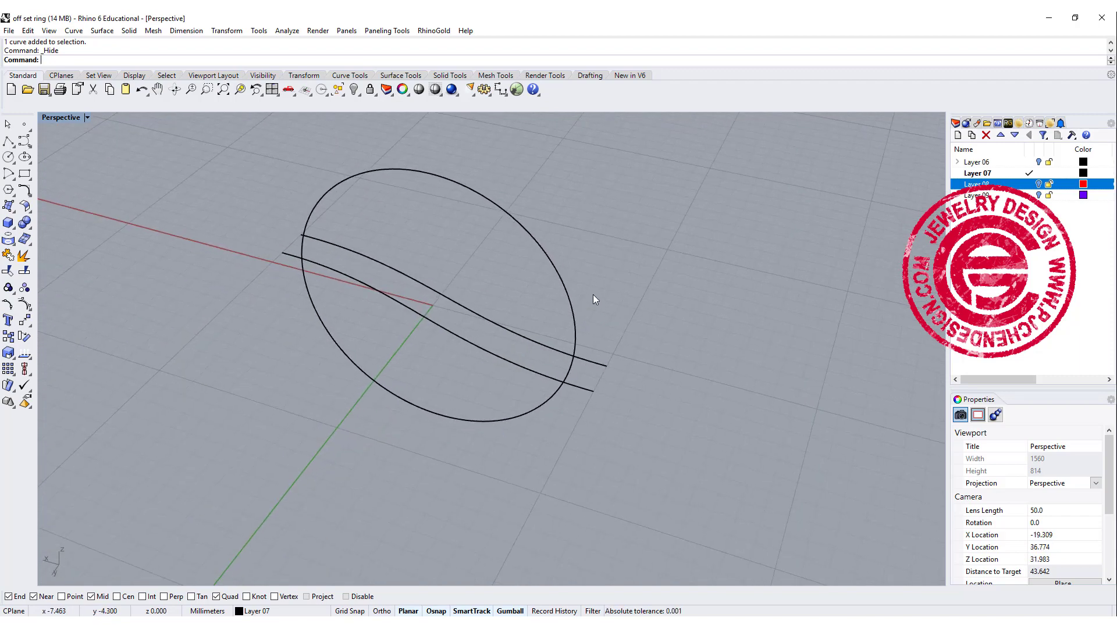
pyautogui.moveTo(593, 294); pyautogui.dragTo(577, 257, button='right')
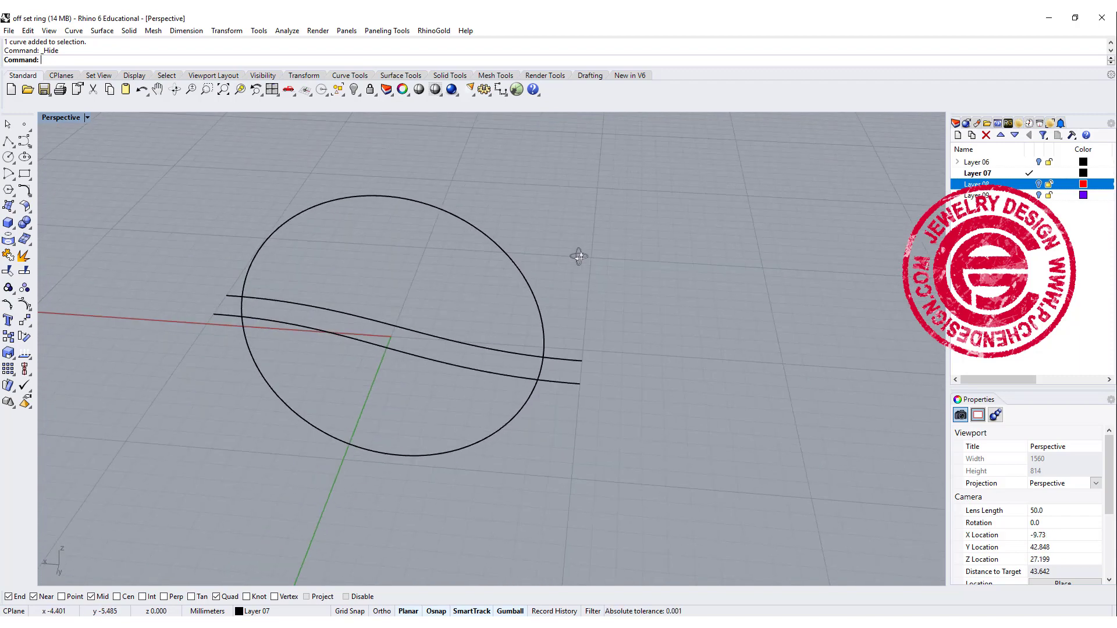
# - Create a tilted band curve from the lower wavy curve and the circle using Curve from 2 Views
pyautogui.click(25, 189)
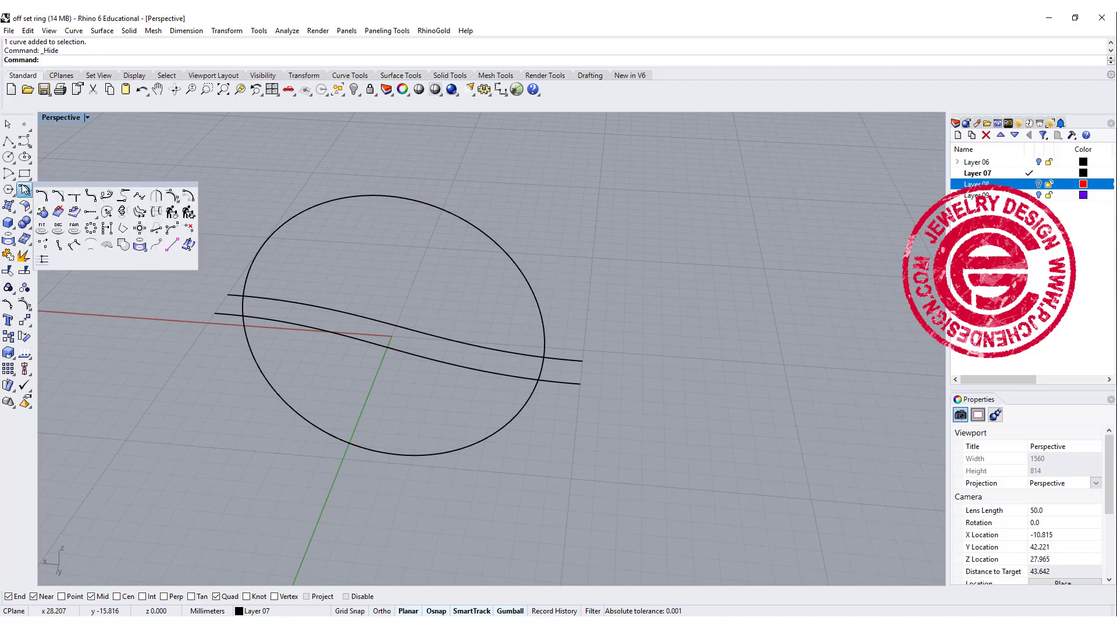
pyautogui.click(122, 212)
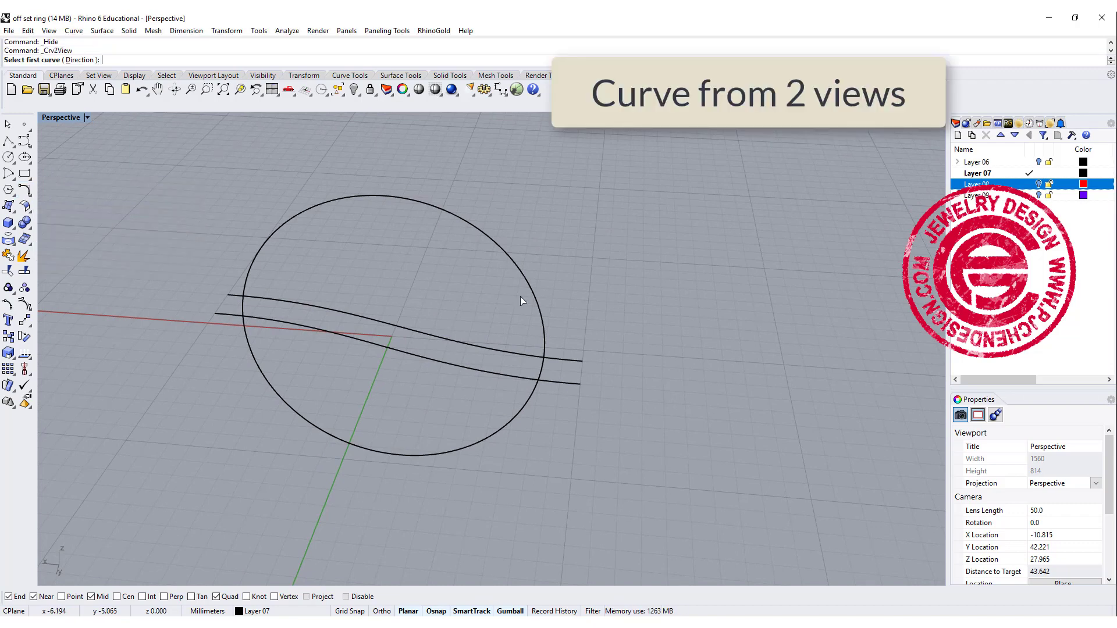
pyautogui.click(464, 366)
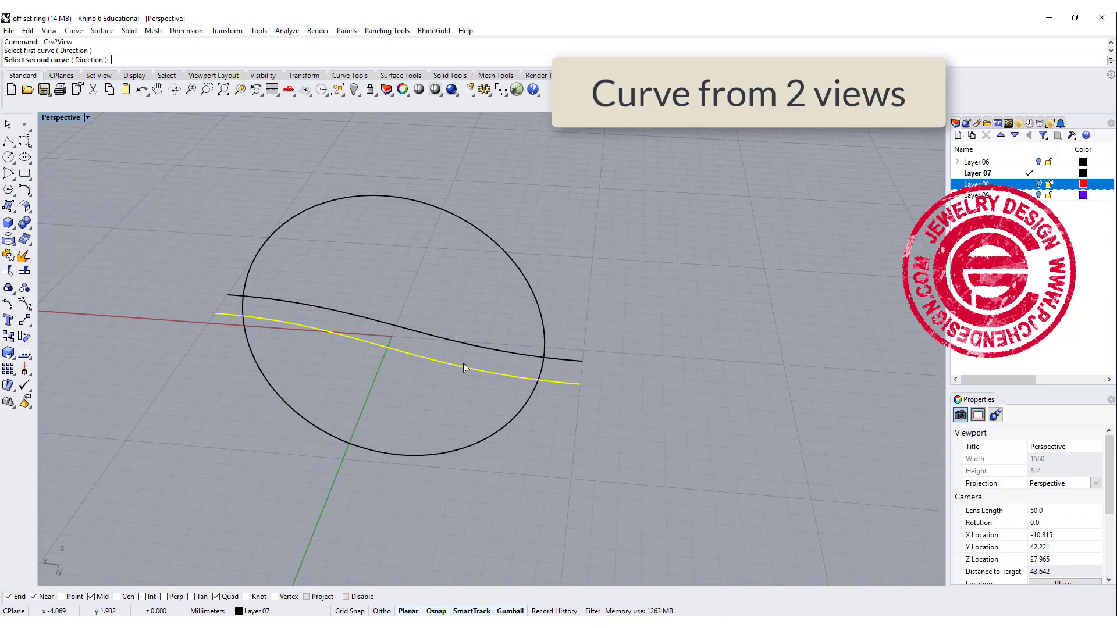
pyautogui.click(518, 256)
# - Create a second band from the upper wavy curve and the circle, then select both bands
pyautogui.press('space')
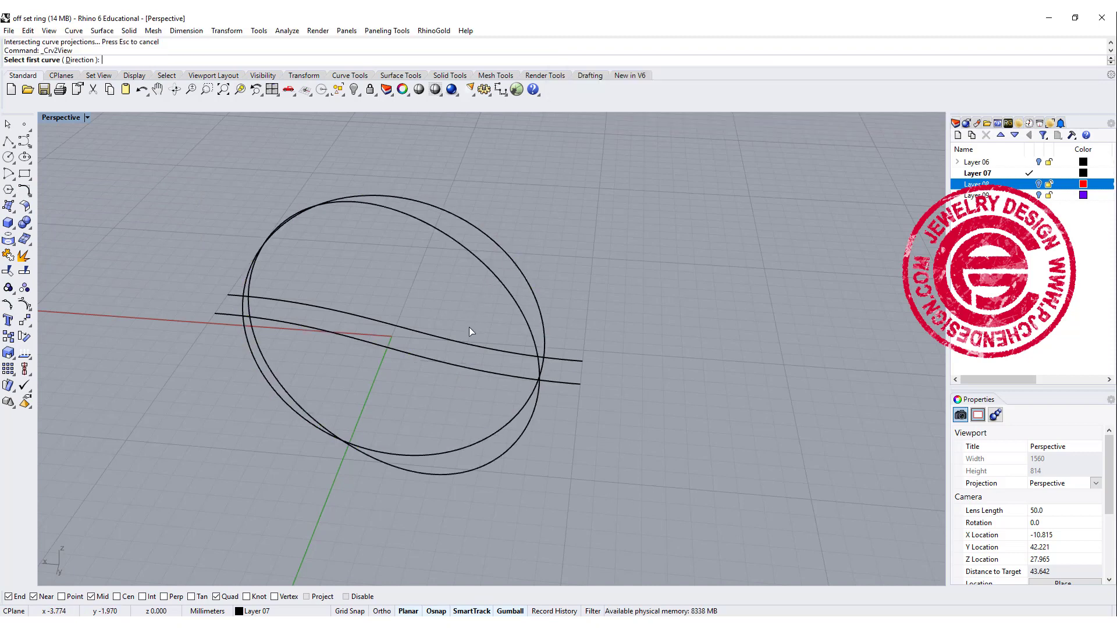
pyautogui.click(465, 344)
pyautogui.click(492, 248)
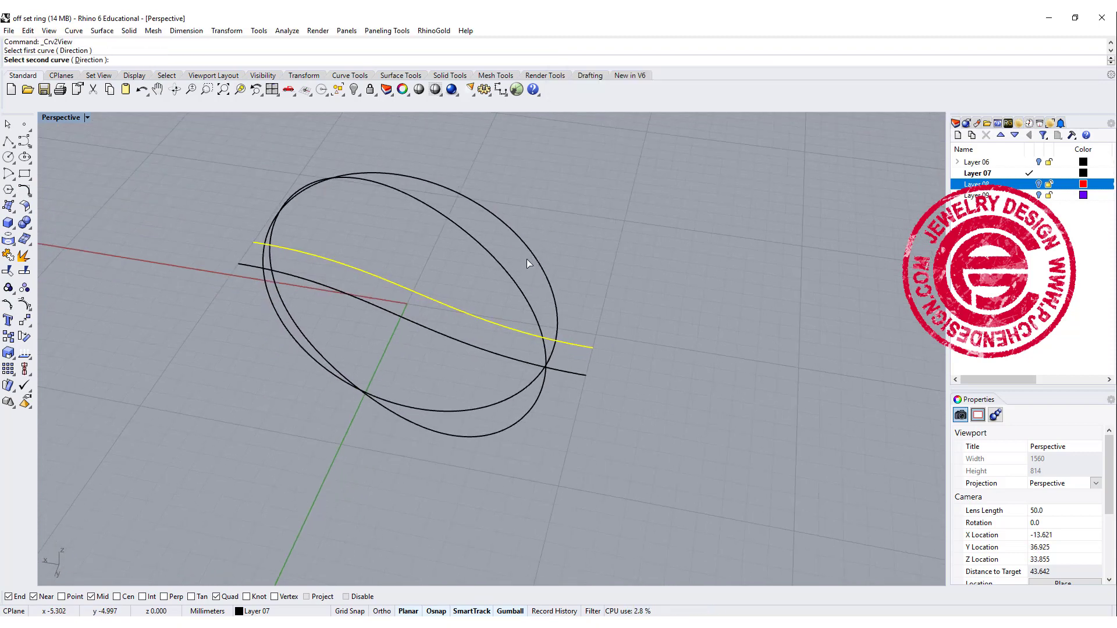
pyautogui.moveTo(526, 259)
pyautogui.mouseDown(button='right')
pyautogui.moveTo(594, 247)
pyautogui.moveTo(599, 262)
pyautogui.mouseUp(button='right')
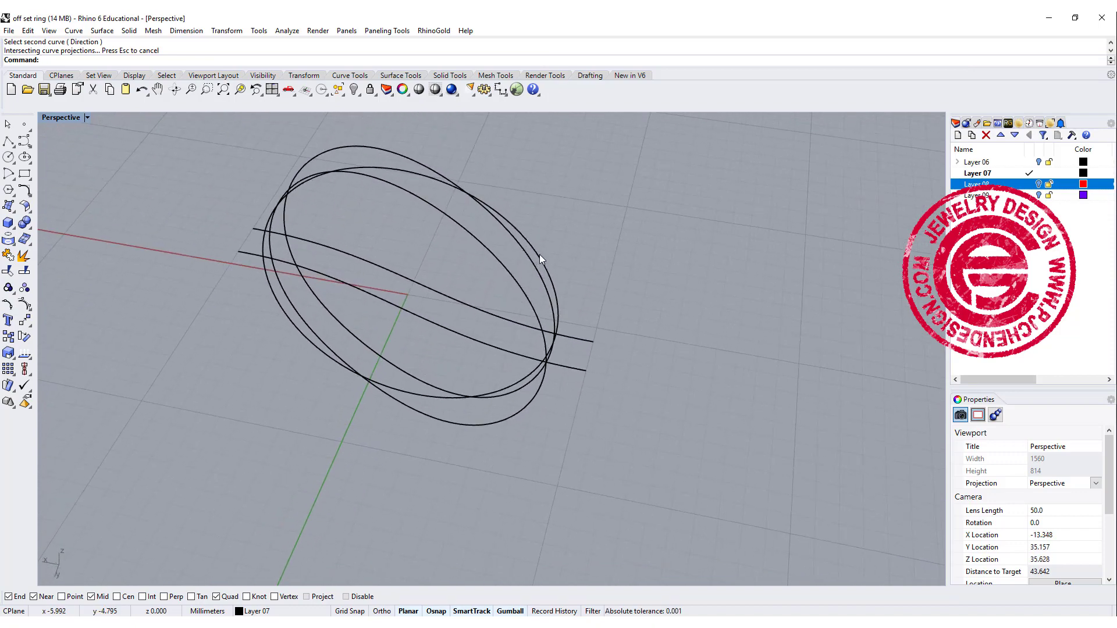
pyautogui.scroll(-2, 540, 254)
pyautogui.click(388, 246)
pyautogui.keyDown('shift'); pyautogui.click(414, 277); pyautogui.keyUp('shift')
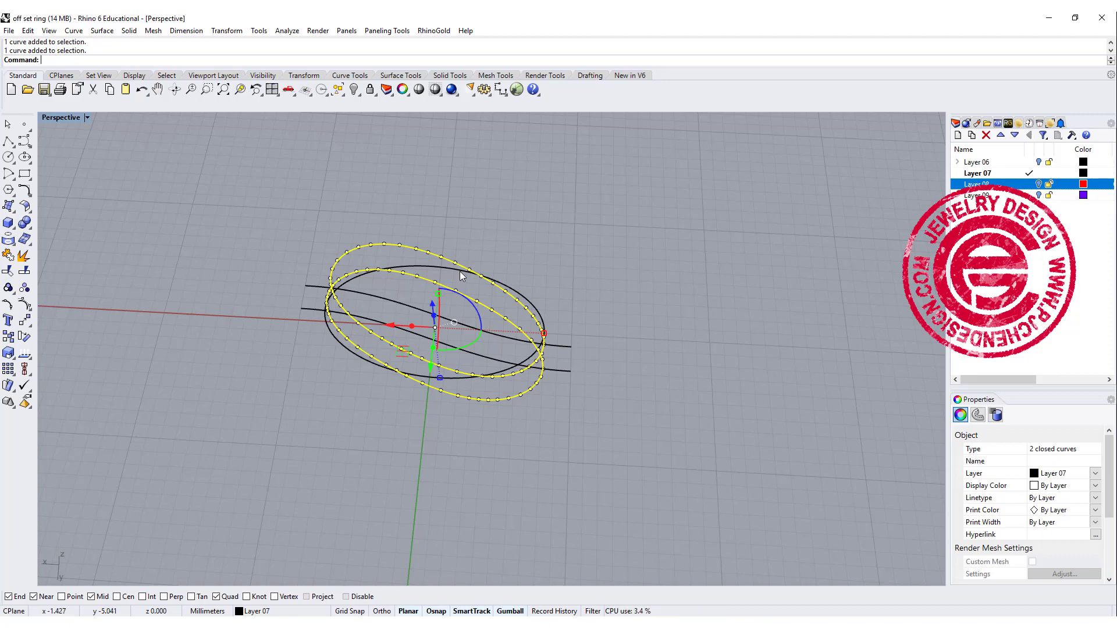
# - Restore the four-viewport layout from the maximized view
pyautogui.click(25, 176)
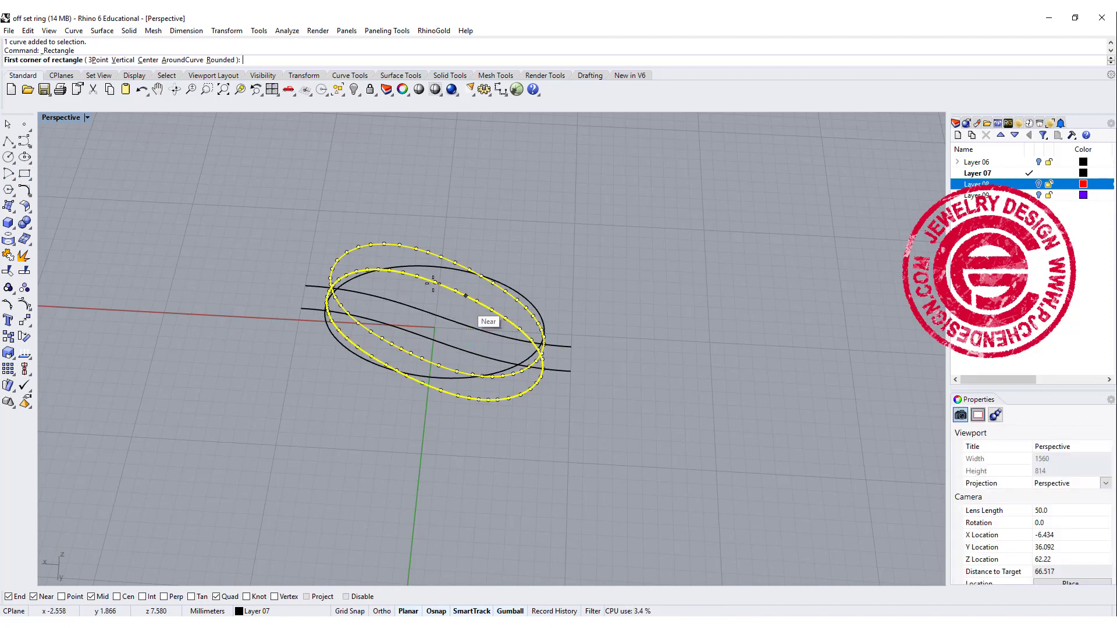
pyautogui.press('Escape')
pyautogui.doubleClick(66, 117)
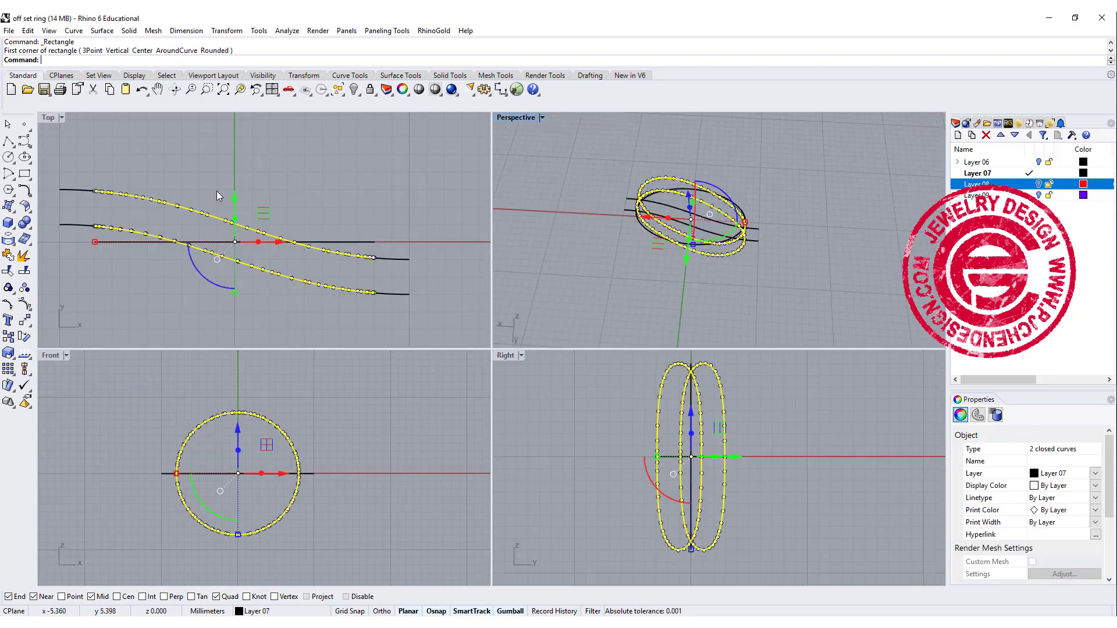
pyautogui.scroll(2, 287, 263)
# - In Top, draw a 1.5 mm-wide 3-point rectangle between the wavy curves' right ends
pyautogui.press('Return')
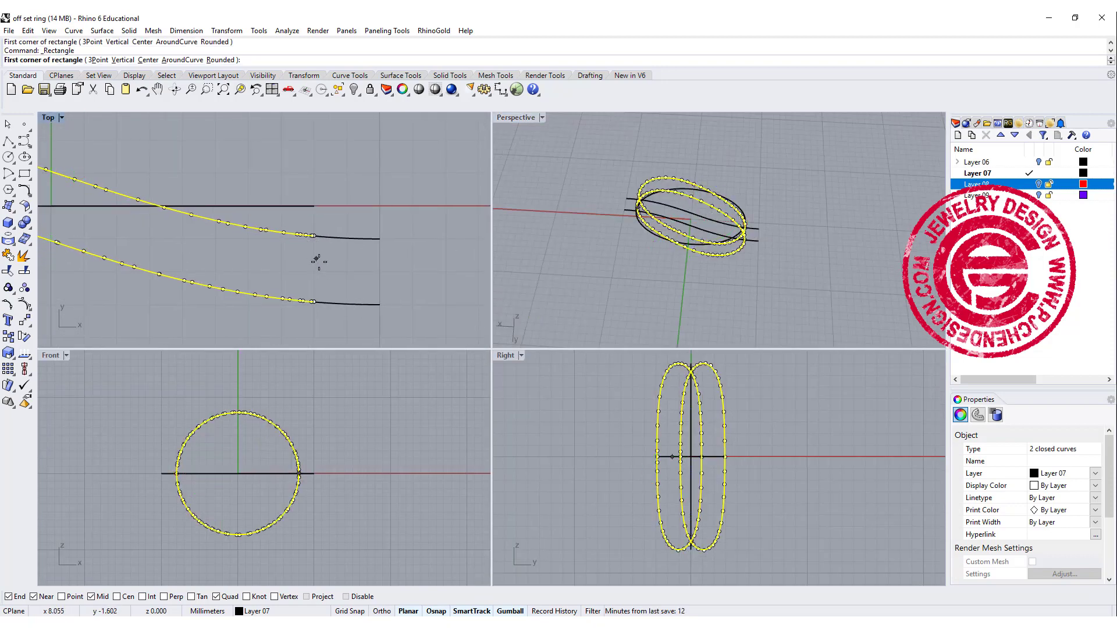
pyautogui.click(25, 177)
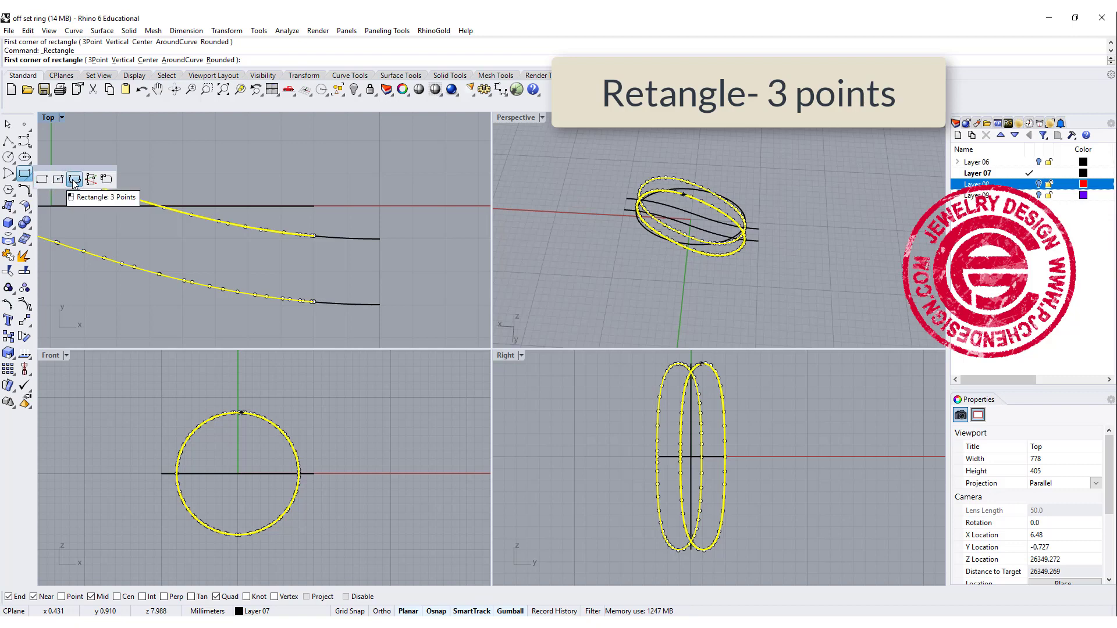
pyautogui.click(58, 179)
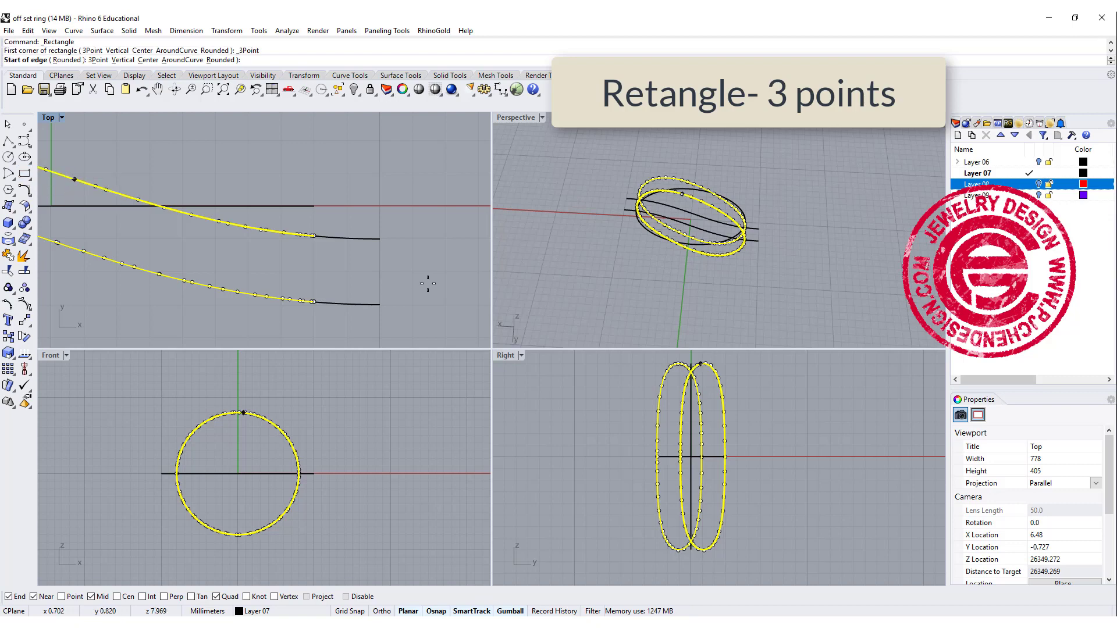
pyautogui.click(314, 302)
pyautogui.click(315, 238)
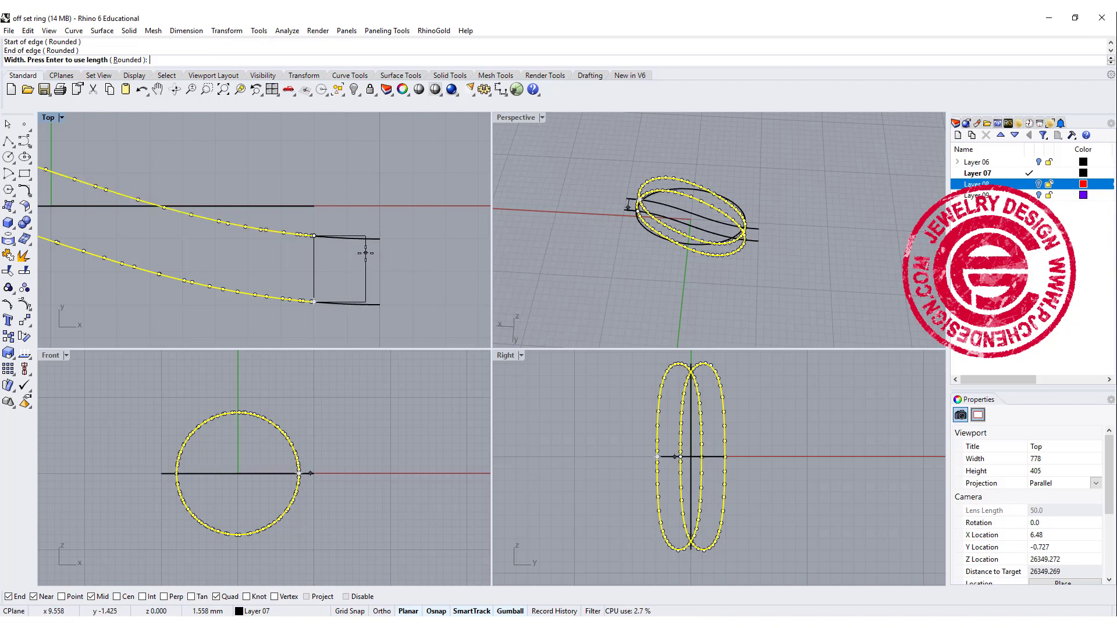
pyautogui.write('1.5')
pyautogui.press('Return')
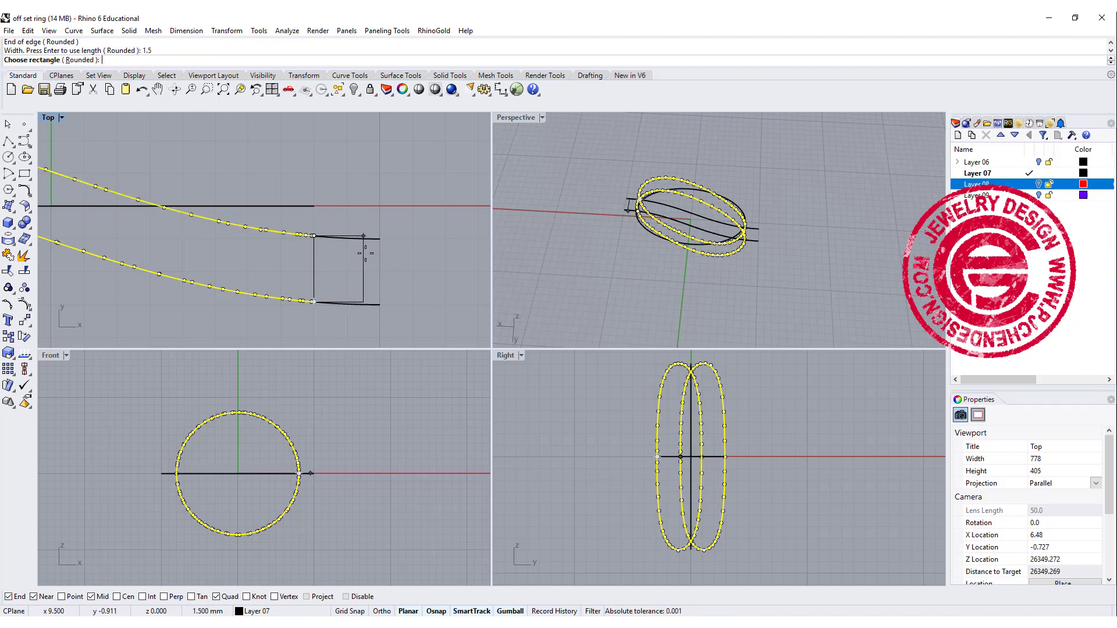
pyautogui.click(365, 254)
pyautogui.click(366, 265)
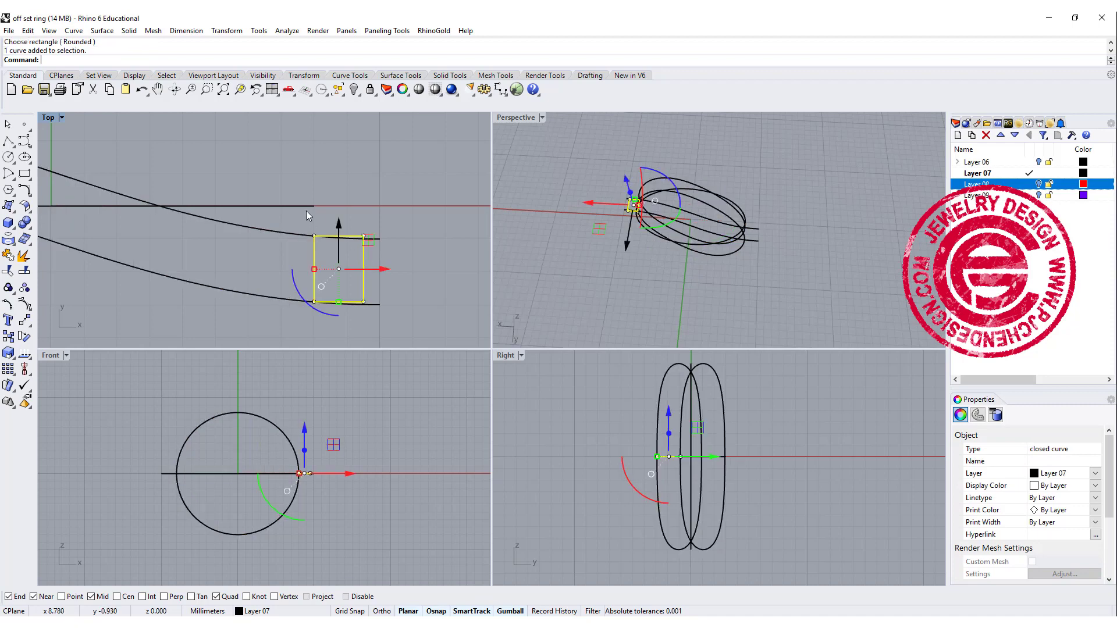
pyautogui.scroll(-2, 307, 211)
pyautogui.moveTo(205, 229); pyautogui.dragTo(154, 225, button='right')
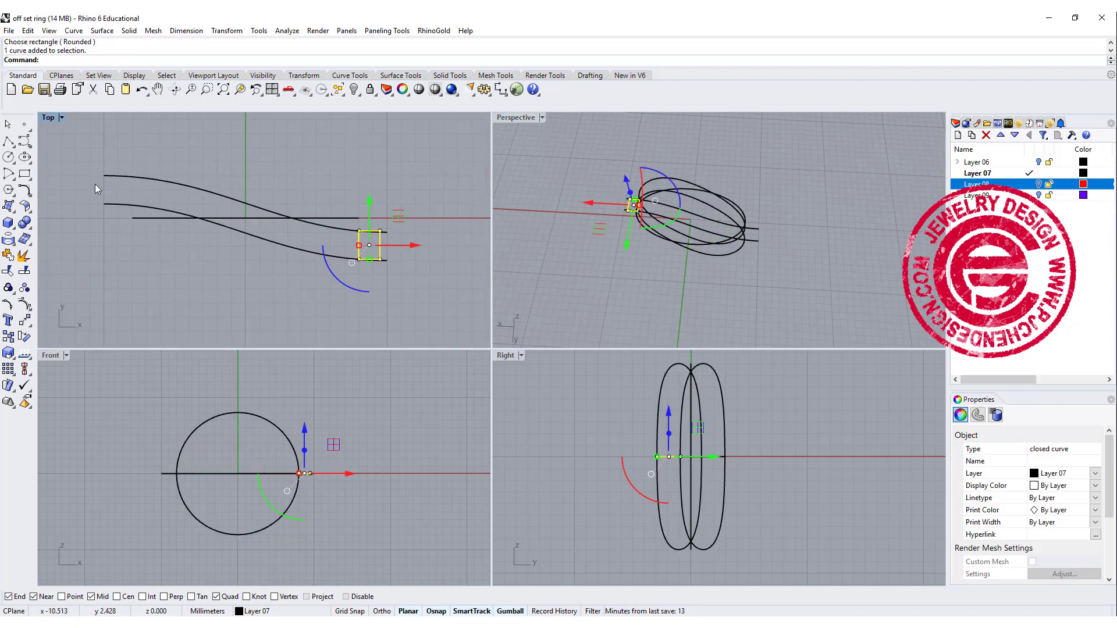
# - Copy the rectangle from its corner onto the left ends of the wavy curves
pyautogui.click(25, 321)
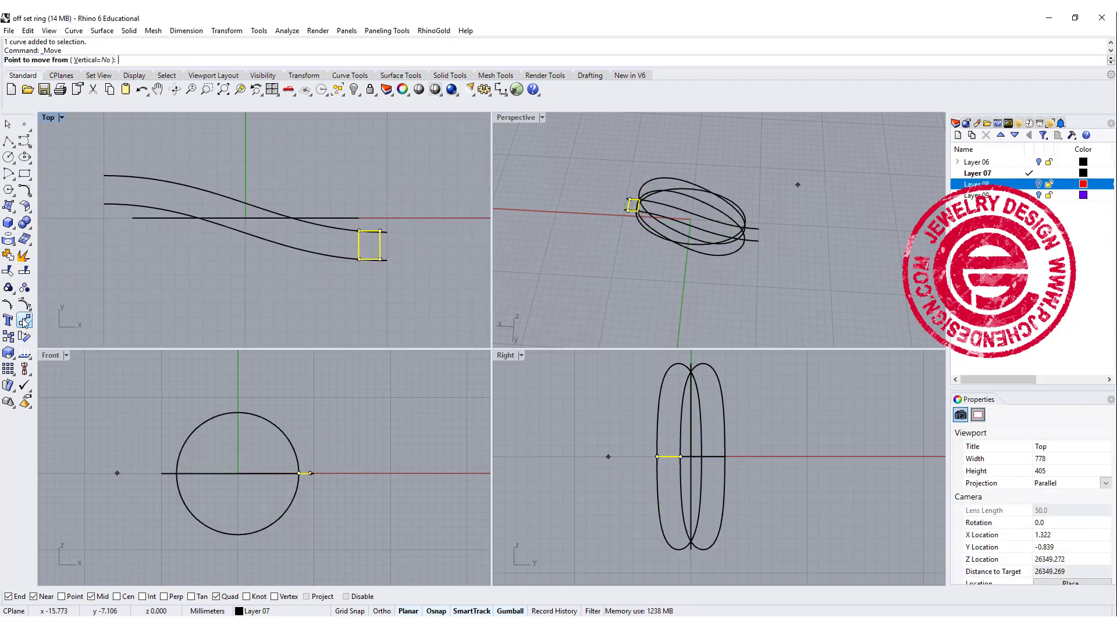
pyautogui.rightClick(10, 339)
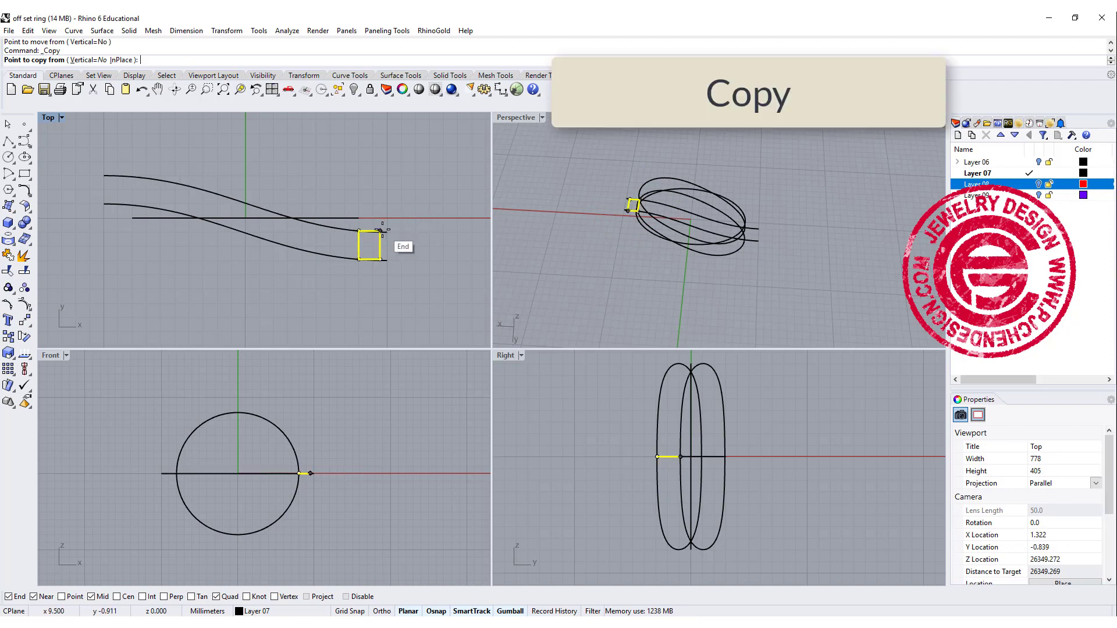
pyautogui.click(383, 229)
pyautogui.click(91, 177)
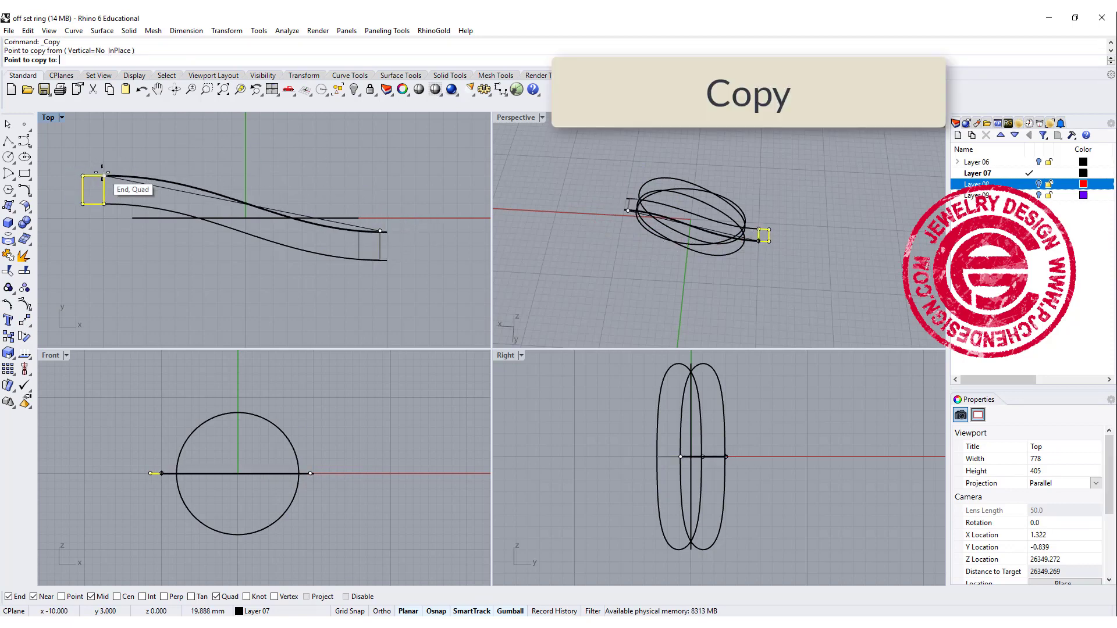
pyautogui.press('Return')
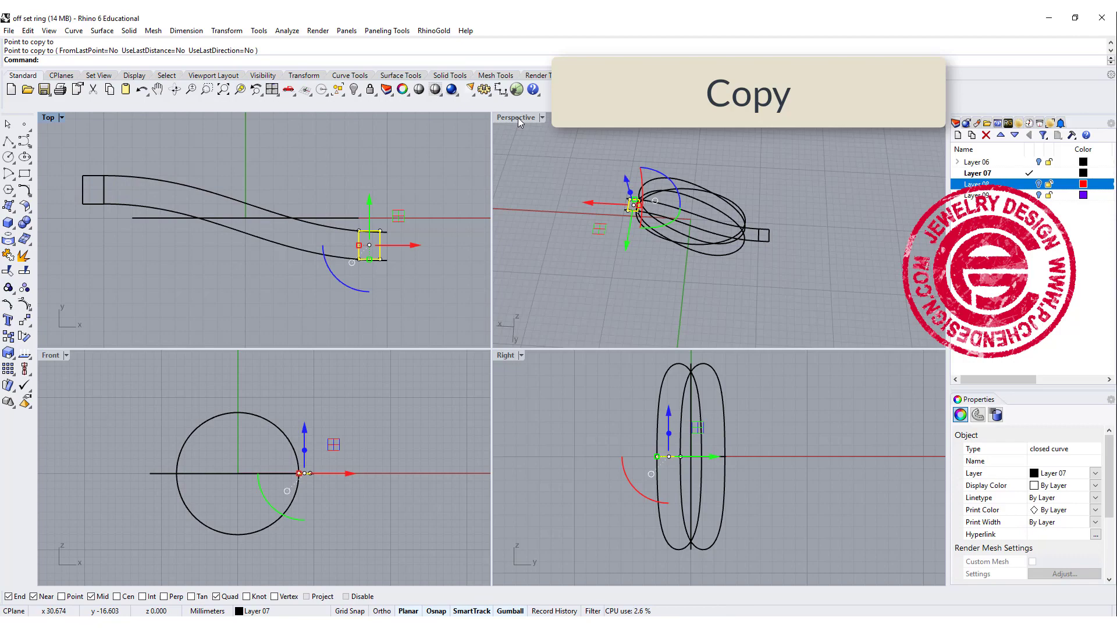
# - Maximize the Perspective view and hide one tilted band curve
pyautogui.doubleClick(515, 117)
pyautogui.moveTo(545, 255); pyautogui.dragTo(504, 244, button='right')
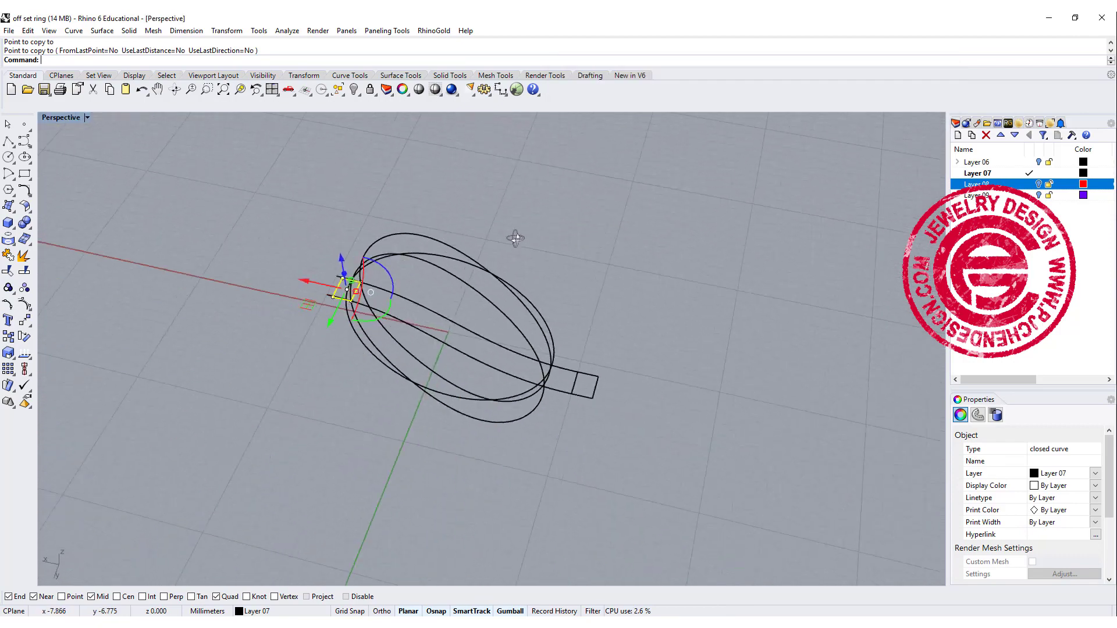
pyautogui.keyDown('shift'); pyautogui.click(465, 263); pyautogui.keyUp('shift')
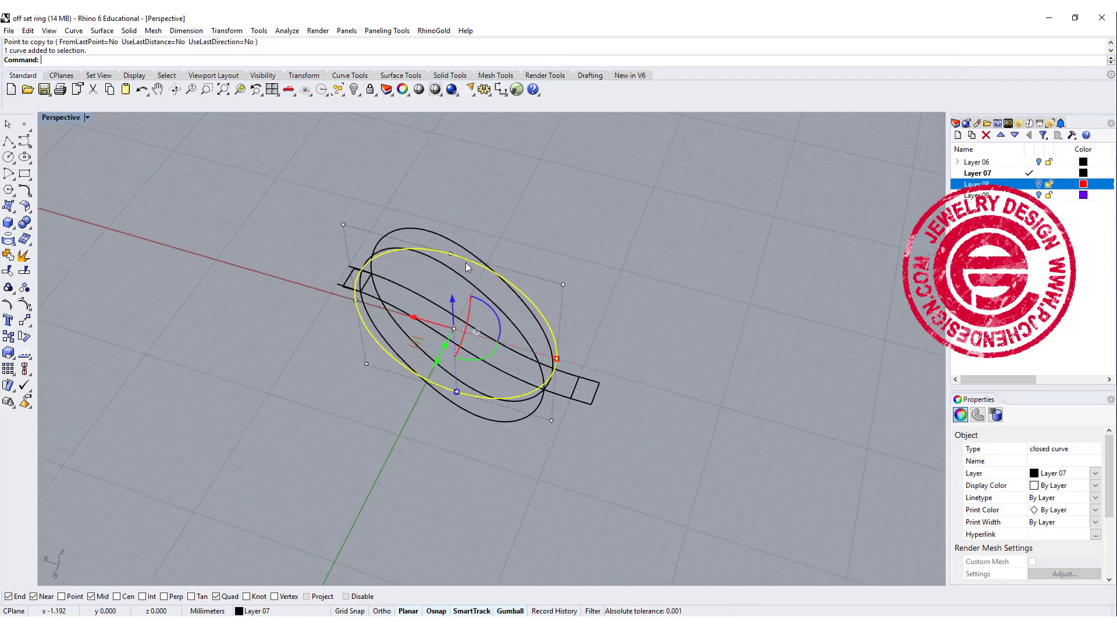
pyautogui.click(355, 90)
pyautogui.scroll(3, 602, 367)
# - Move the right rectangle so its corner snaps to the curve-end midpoint
pyautogui.click(597, 365)
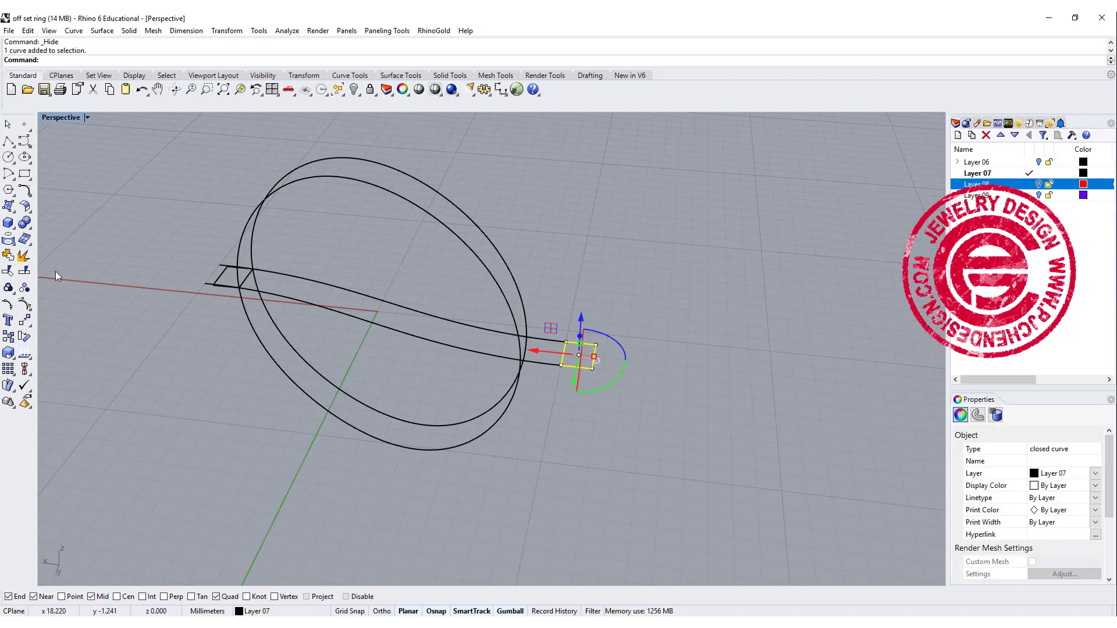
pyautogui.click(24, 319)
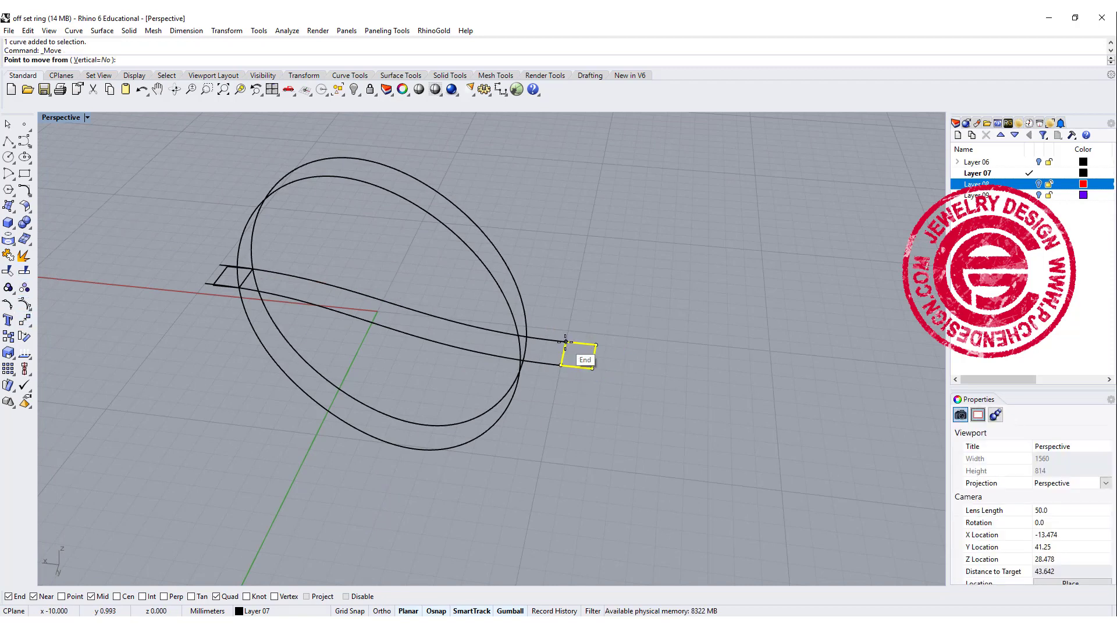
pyautogui.click(594, 358)
pyautogui.click(558, 343)
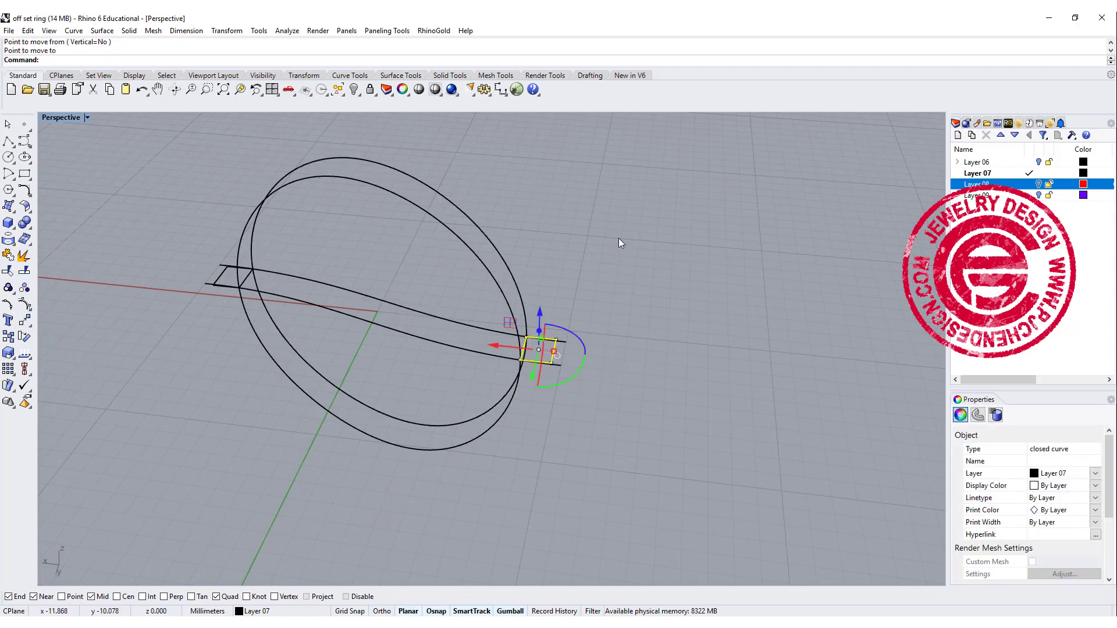
pyautogui.press('Escape')
pyautogui.moveTo(619, 239)
pyautogui.mouseDown(button='right')
pyautogui.moveTo(562, 273)
pyautogui.moveTo(576, 278)
pyautogui.mouseUp(button='right')
# - Run Sweep 2 Rails along the two ring circles with both rectangle profiles, accepting the default seams
pyautogui.click(153, 30)
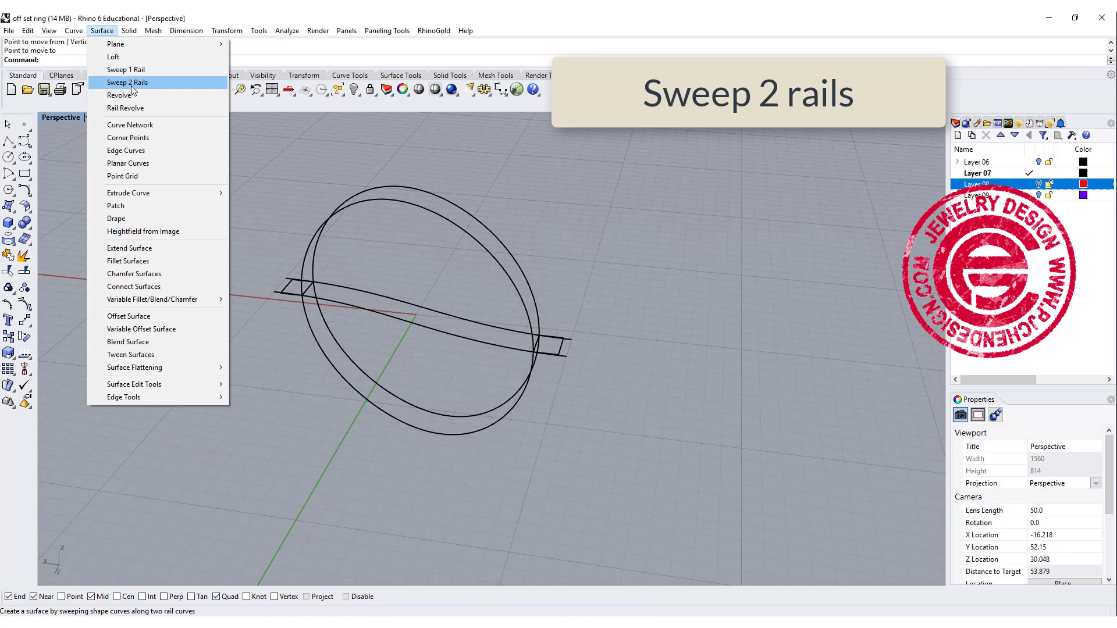
pyautogui.click(128, 82)
pyautogui.click(530, 315)
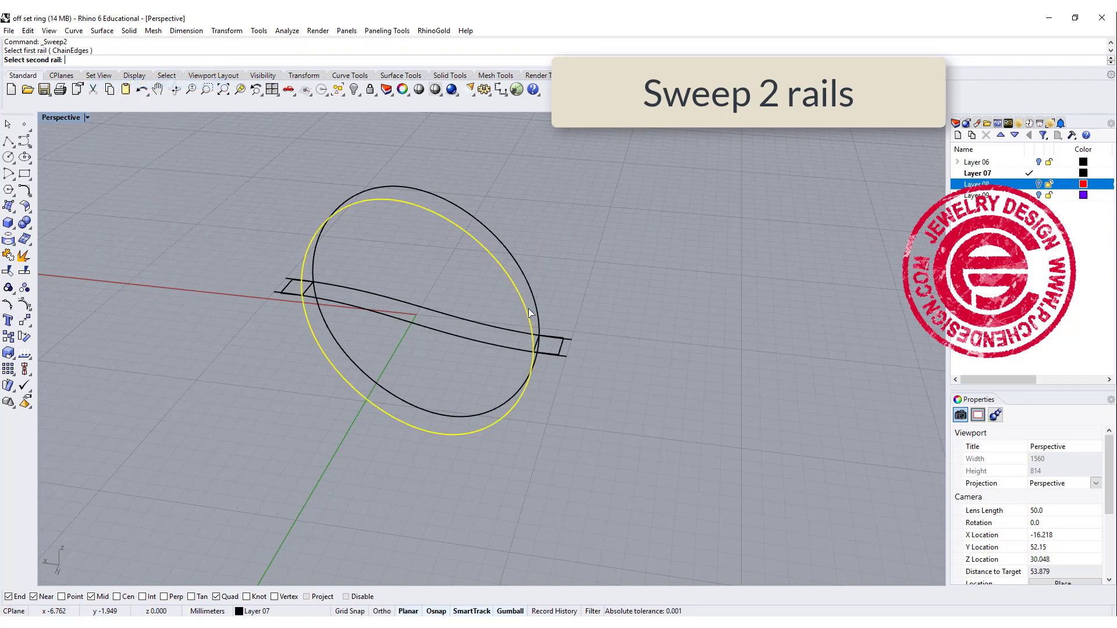
pyautogui.click(533, 302)
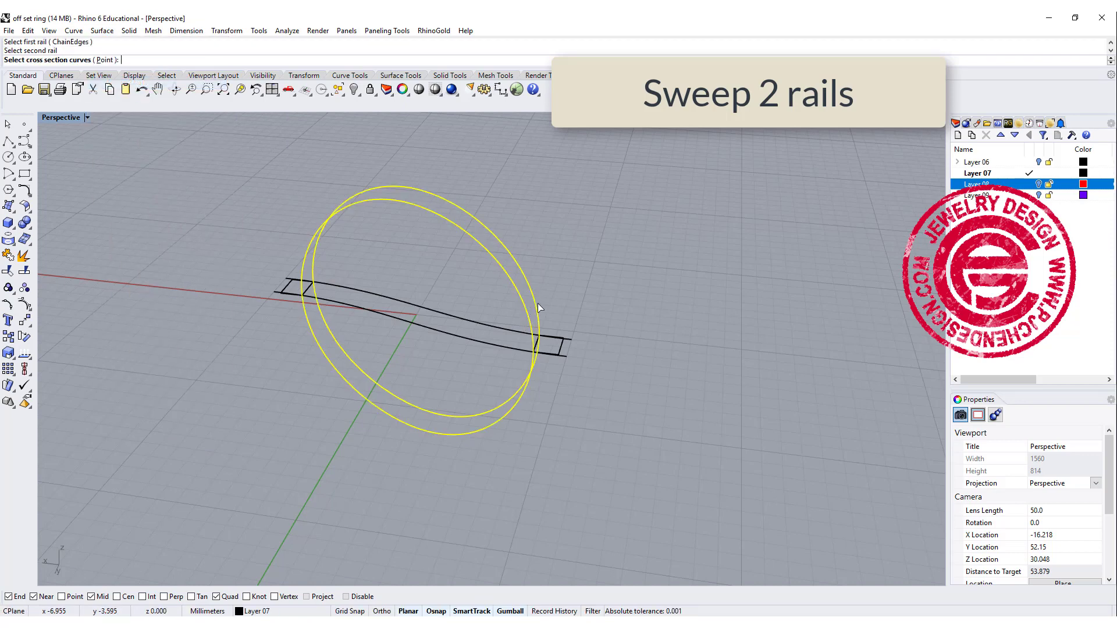
pyautogui.click(560, 347)
pyautogui.click(295, 288)
pyautogui.press('Return')
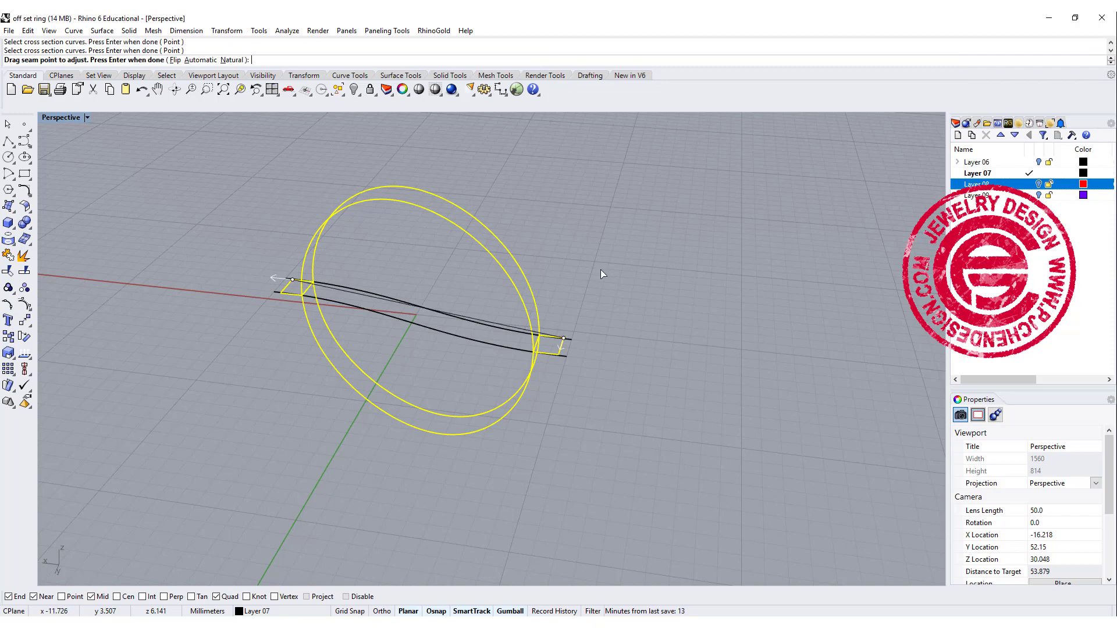
pyautogui.moveTo(601, 274); pyautogui.dragTo(625, 307, button='right')
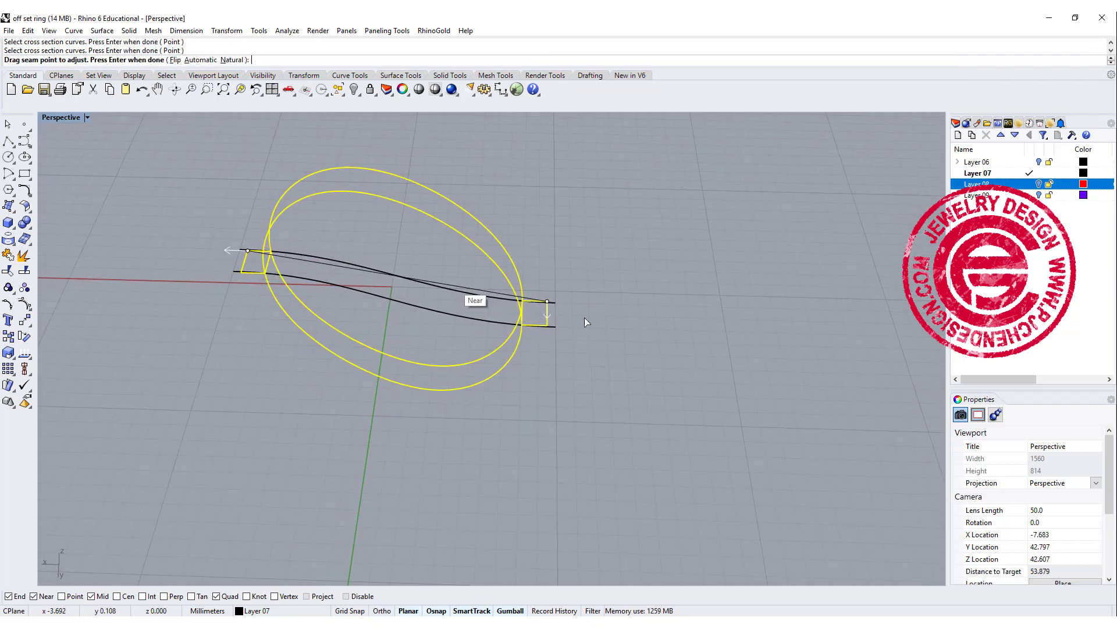
pyautogui.press('Return')
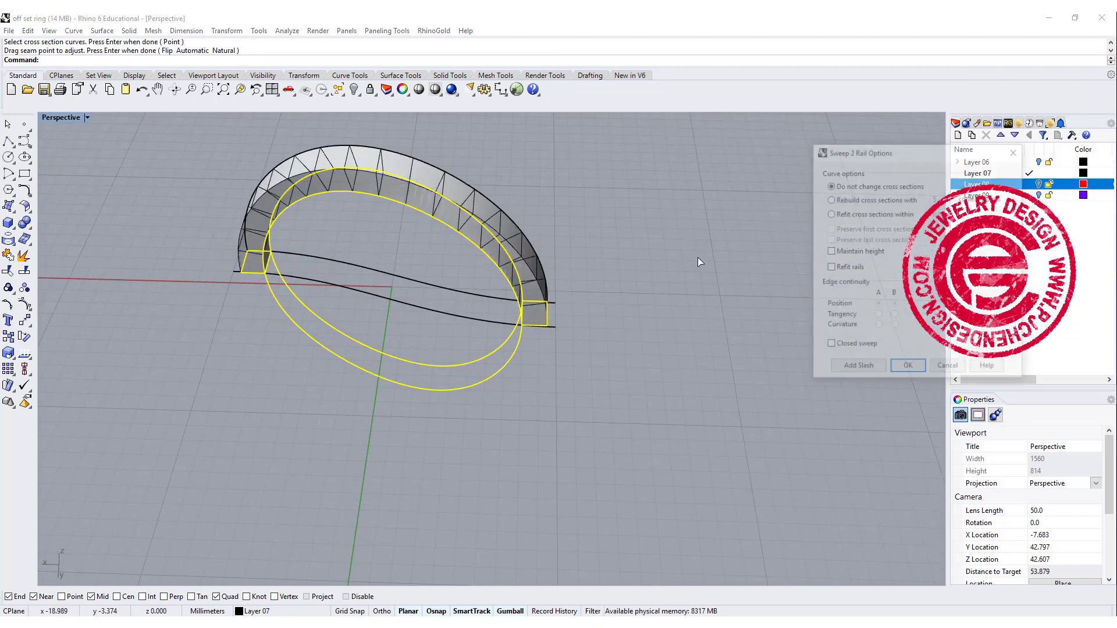
pyautogui.click(907, 368)
pyautogui.moveTo(611, 349)
pyautogui.mouseDown(button='right')
pyautogui.moveTo(558, 306)
pyautogui.moveTo(674, 442)
pyautogui.moveTo(742, 398)
pyautogui.moveTo(755, 318)
pyautogui.moveTo(749, 455)
pyautogui.moveTo(745, 371)
pyautogui.mouseUp(button='right')
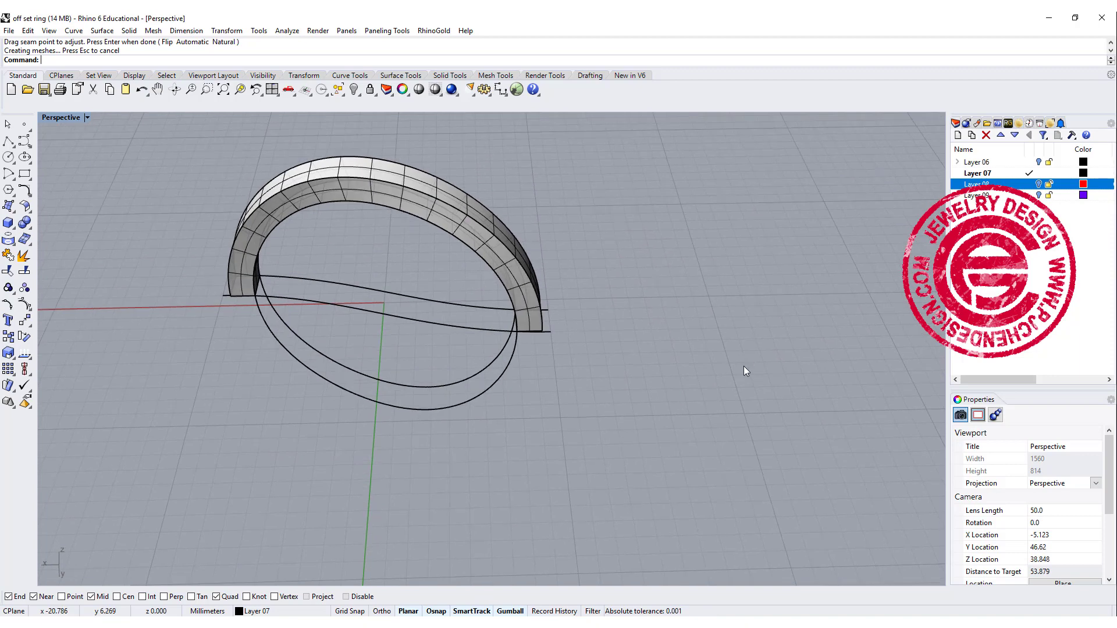
# - Turn on the red curve layer and unhide the two hidden curves
pyautogui.click(1038, 185)
pyautogui.click(1038, 173)
pyautogui.moveTo(687, 250); pyautogui.dragTo(671, 262, button='right')
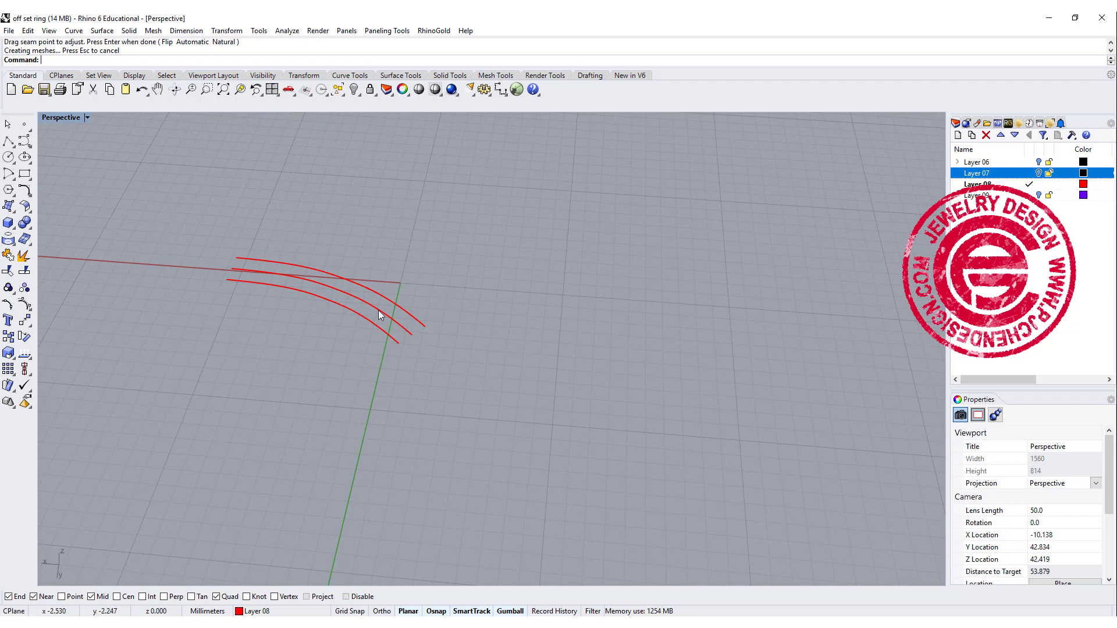
pyautogui.click(1037, 172)
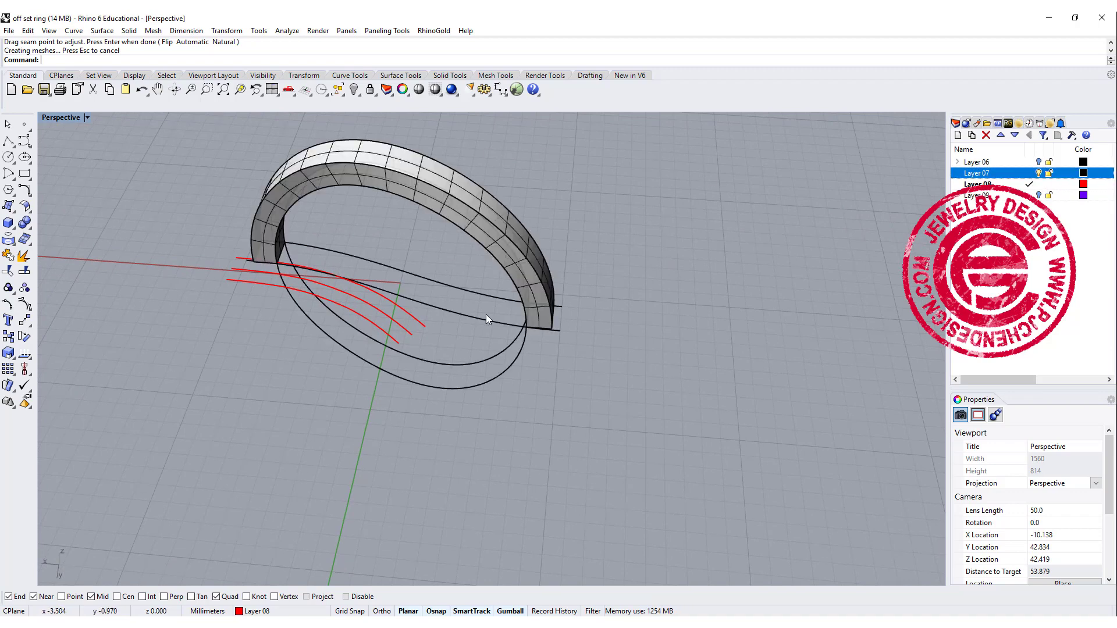
pyautogui.hotkey('ctrl', 'alt', 'h')
pyautogui.rightClick(998, 186)
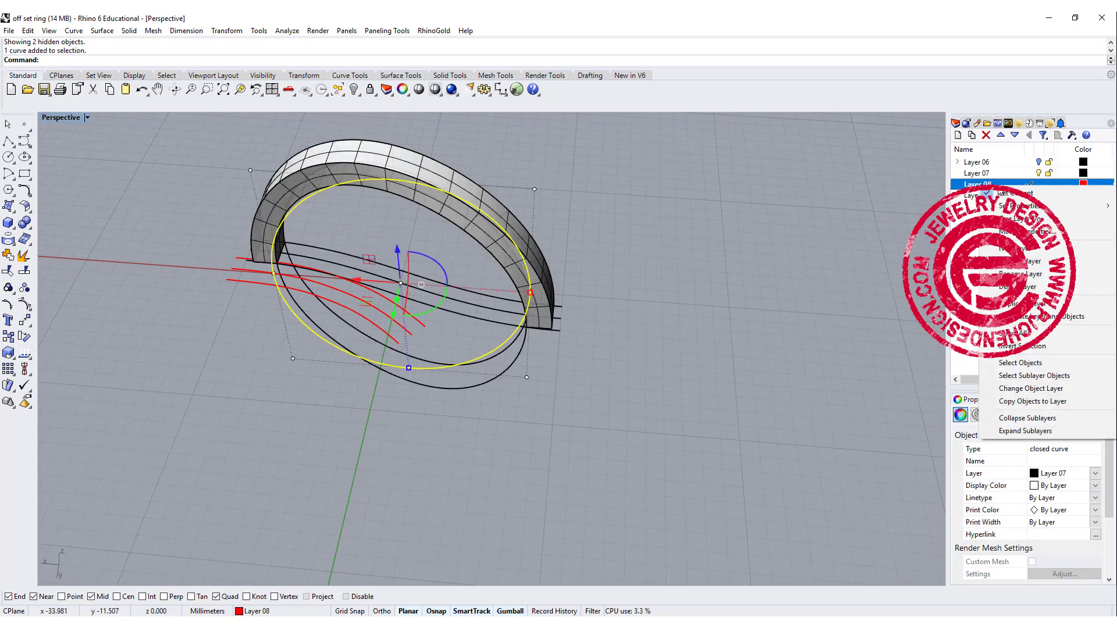
pyautogui.click(1031, 404)
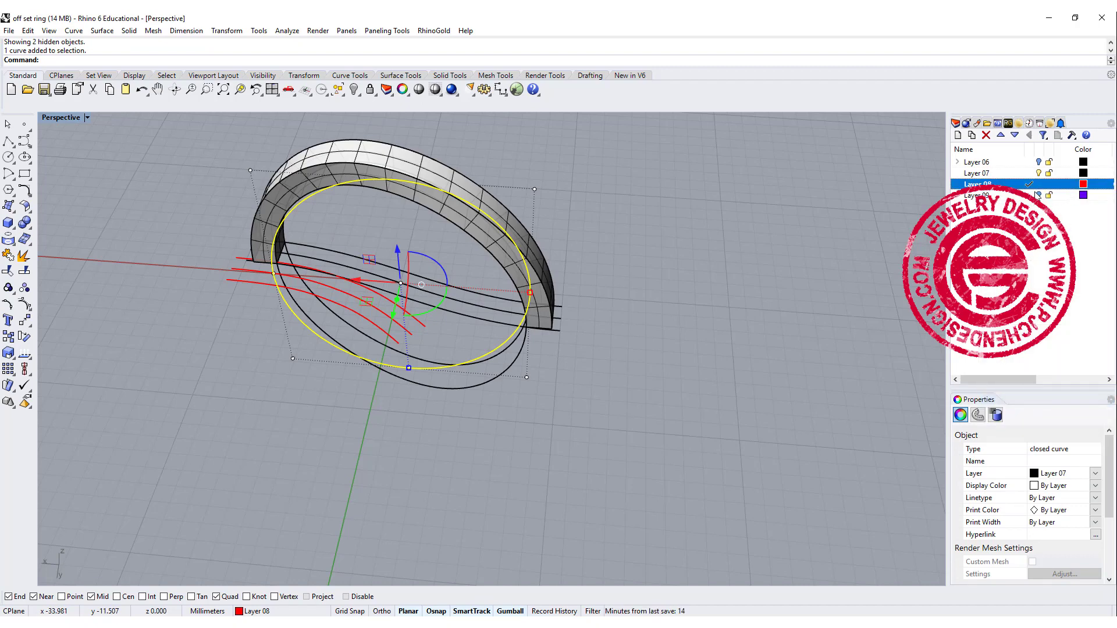
# - Turn off the ring band layer and hide one red offset curve
pyautogui.click(1038, 173)
pyautogui.moveTo(602, 247)
pyautogui.mouseDown(button='right')
pyautogui.moveTo(649, 248)
pyautogui.moveTo(311, 292)
pyautogui.moveTo(668, 323)
pyautogui.mouseUp(button='right')
pyautogui.keyDown('shift'); pyautogui.moveTo(692, 367); pyautogui.dragTo(514, 303, button='right'); pyautogui.keyUp('shift')
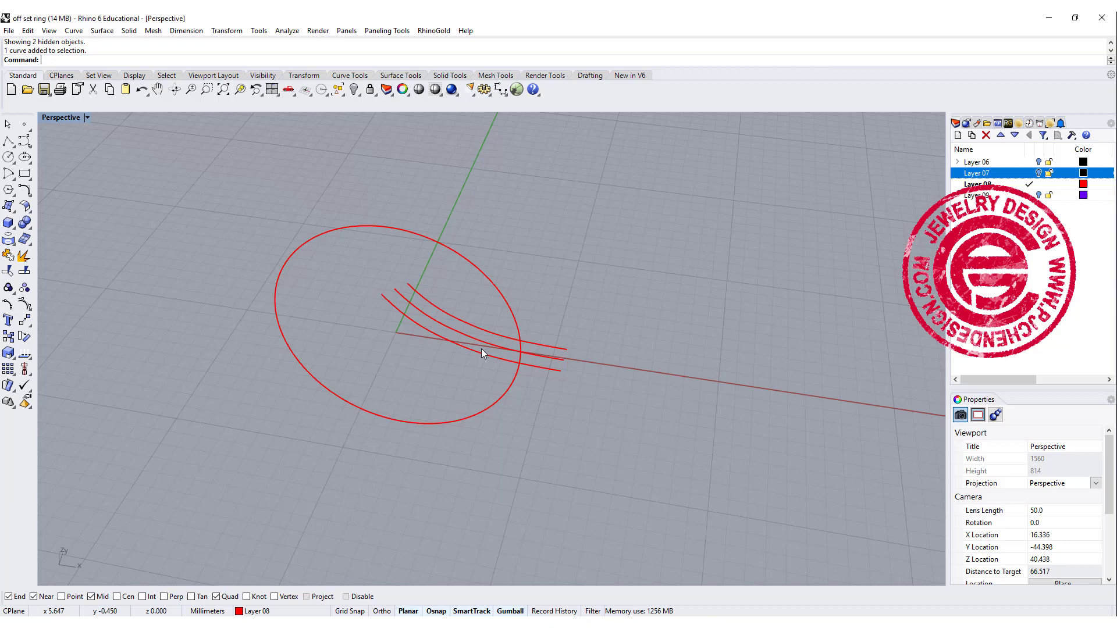
pyautogui.click(461, 304)
pyautogui.click(355, 89)
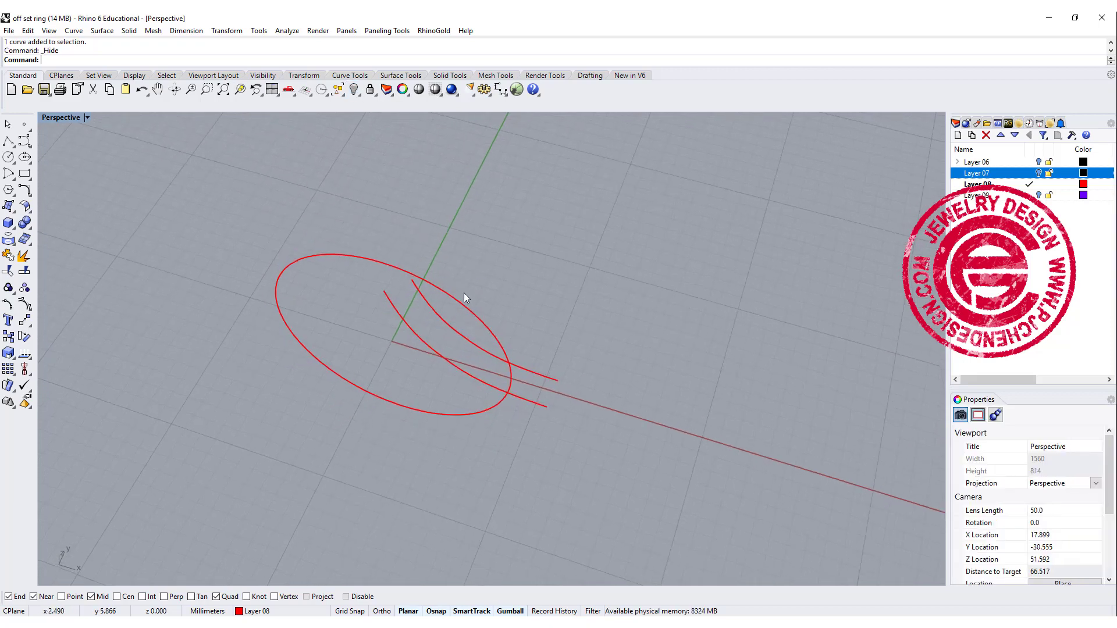
pyautogui.moveTo(463, 292)
pyautogui.mouseDown(button='right')
pyautogui.moveTo(447, 288)
pyautogui.moveTo(463, 299)
pyautogui.mouseUp(button='right')
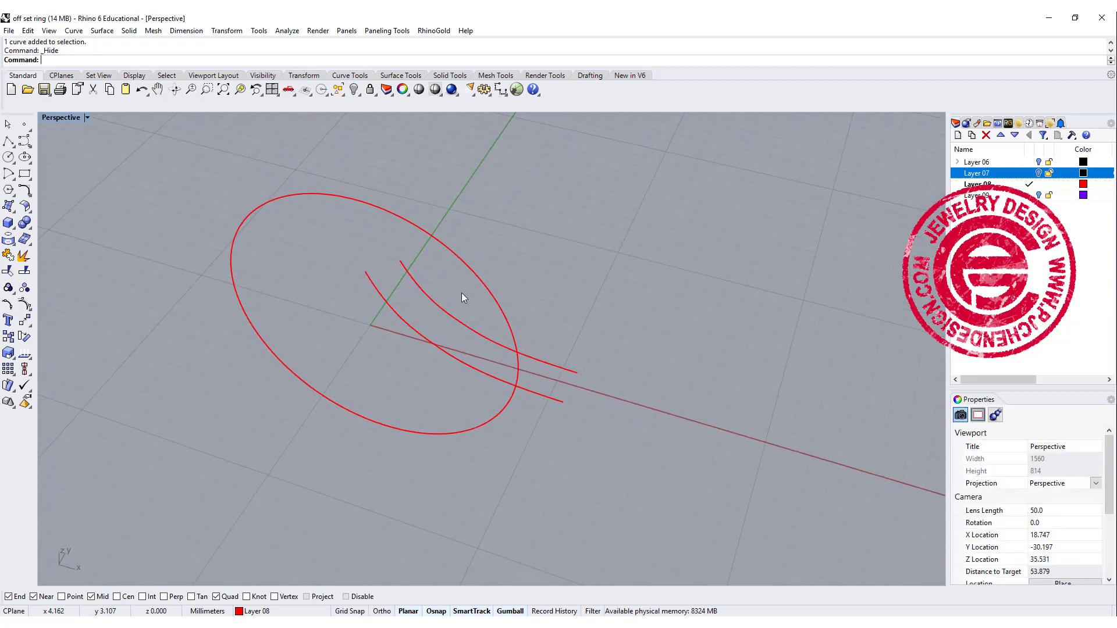
# - Build two Curve from 2 Views curves, each from one offset curve and the ellipse
pyautogui.click(24, 190)
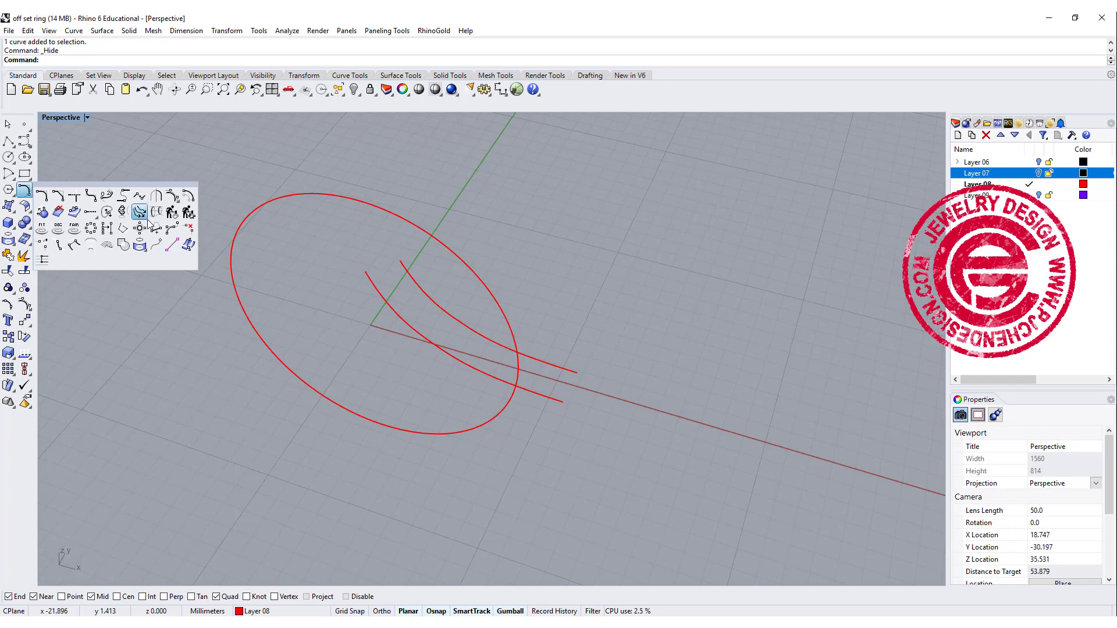
pyautogui.click(123, 212)
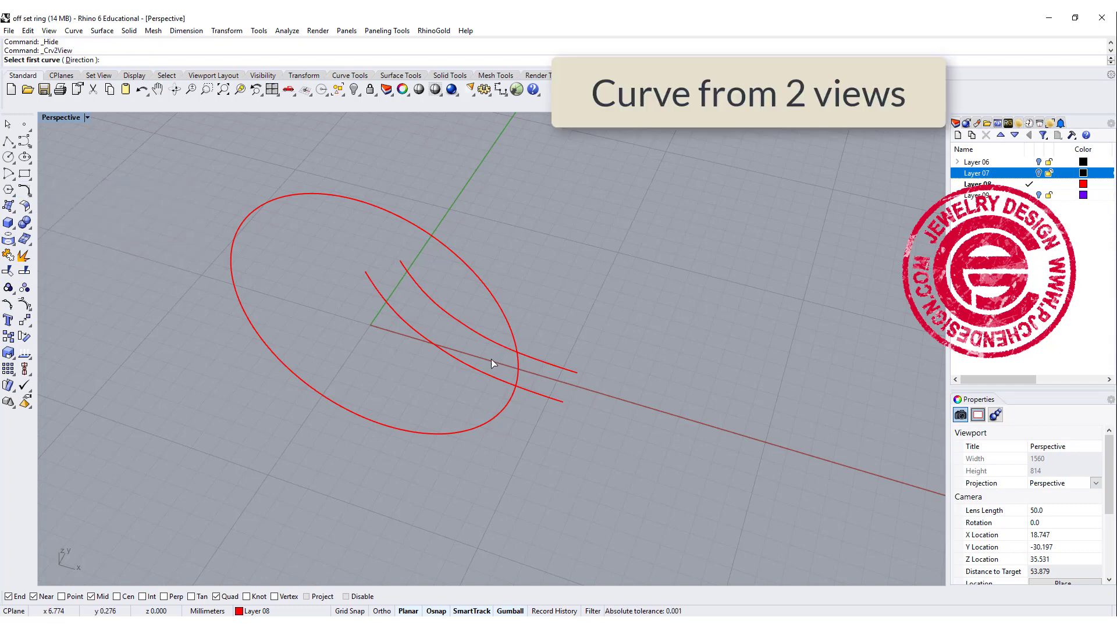
pyautogui.click(463, 367)
pyautogui.click(459, 267)
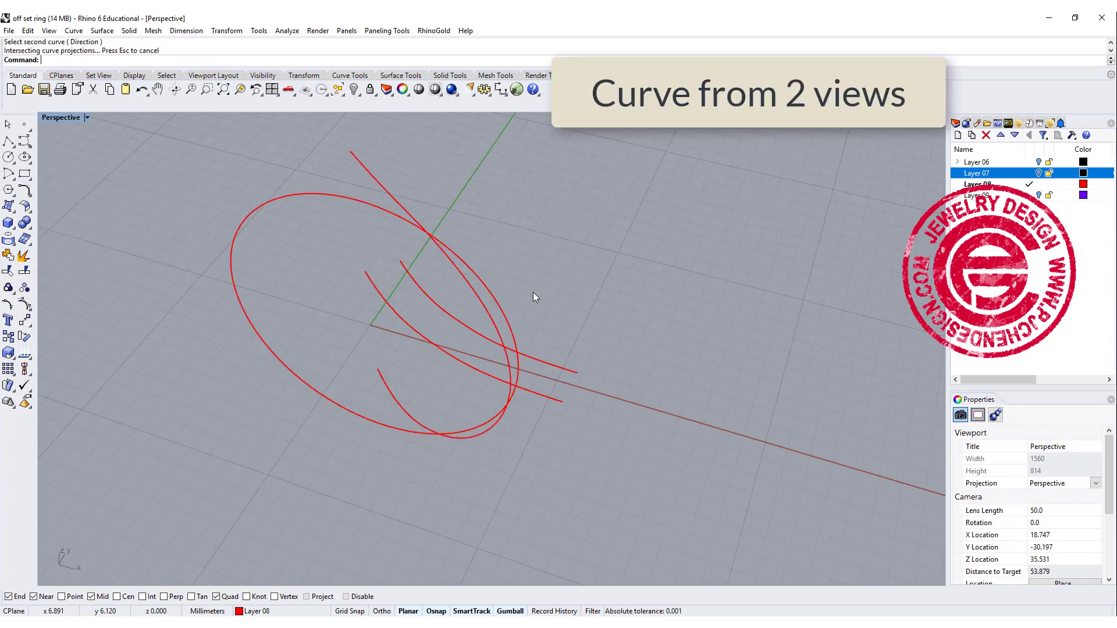
pyautogui.press('Return')
pyautogui.click(460, 331)
pyautogui.click(477, 286)
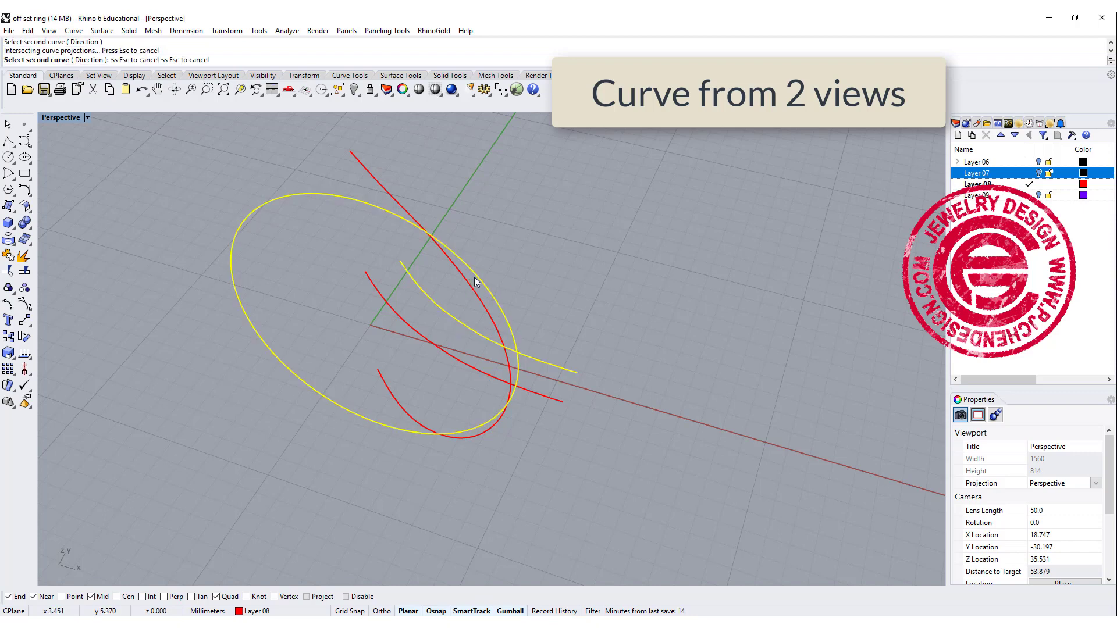
pyautogui.moveTo(642, 287); pyautogui.dragTo(682, 280, button='right')
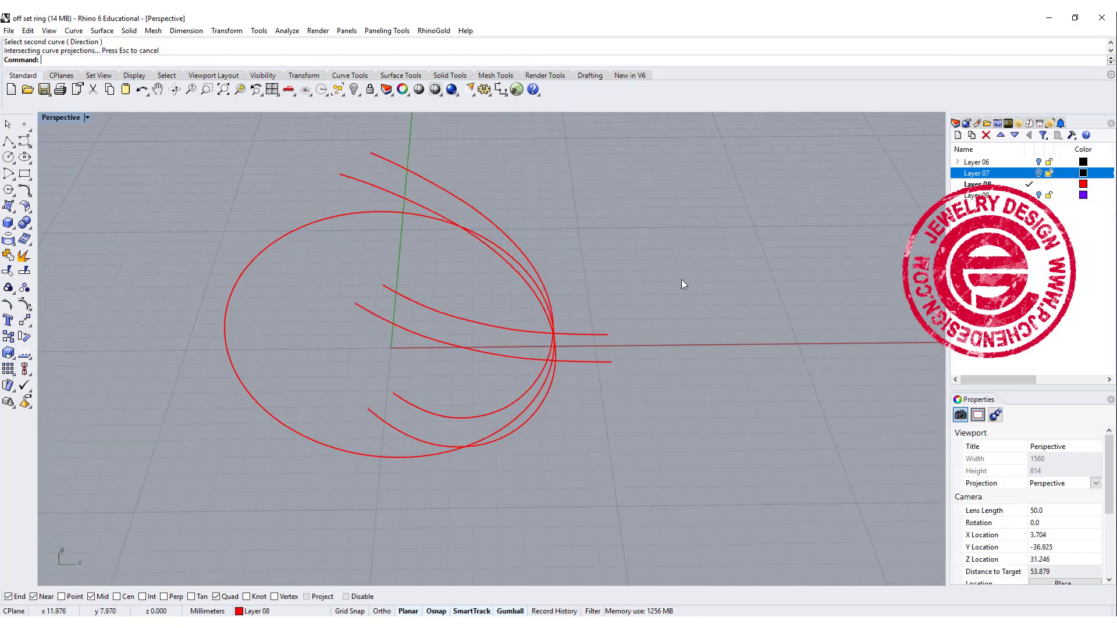
# - Trim the new curves' excess parts using the two offset curves as cutters
pyautogui.moveTo(638, 394); pyautogui.dragTo(599, 321)
pyautogui.moveTo(609, 286); pyautogui.dragTo(543, 345, button='right')
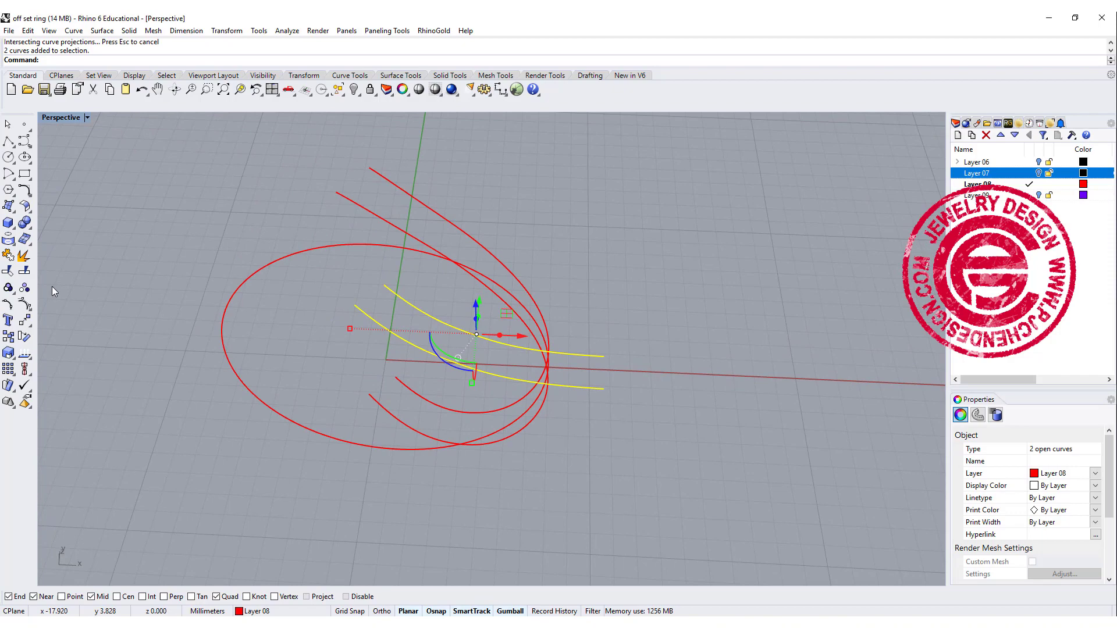
pyautogui.click(11, 272)
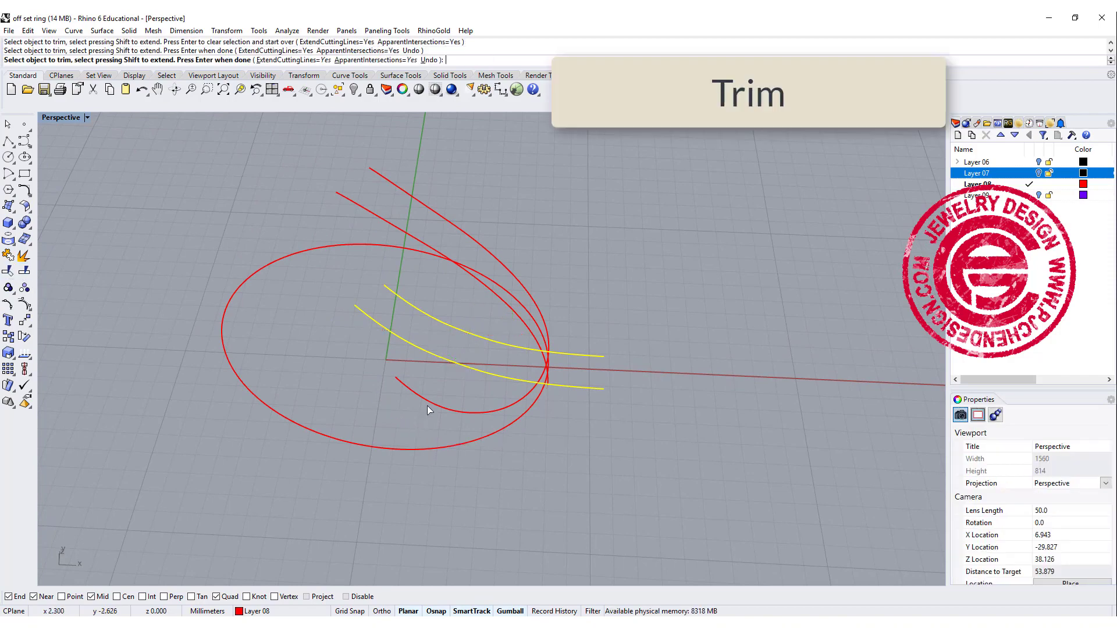
pyautogui.press('Return')
pyautogui.moveTo(653, 413)
pyautogui.mouseDown(button='right')
pyautogui.moveTo(684, 390)
pyautogui.moveTo(672, 422)
pyautogui.mouseUp(button='right')
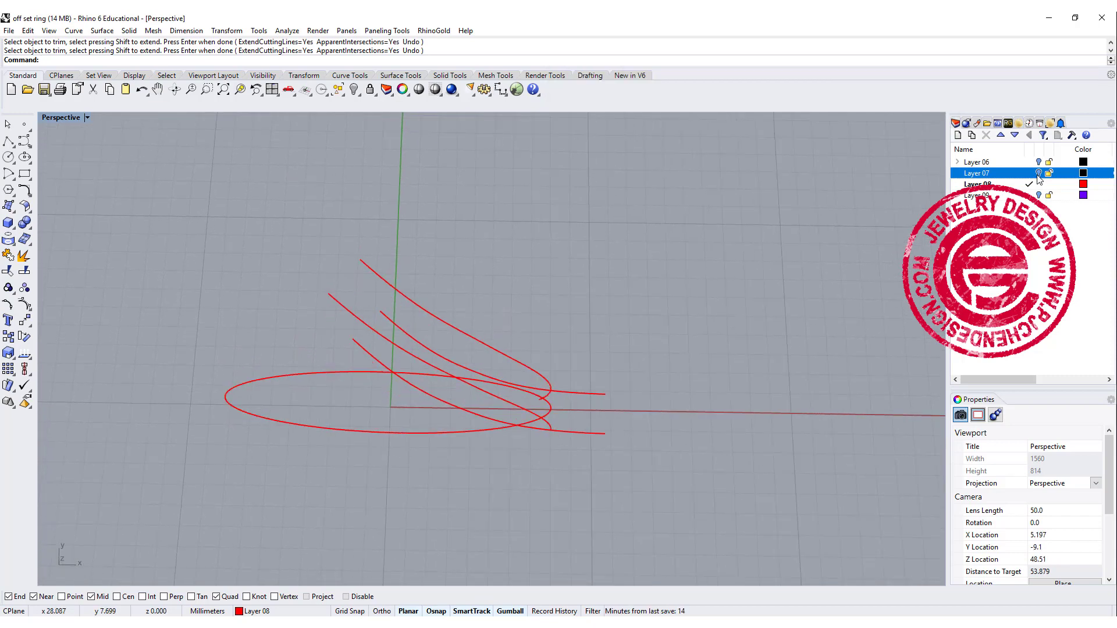
# - Copy the band's square end profile to the red curve layer, then hide the band layer
pyautogui.click(1039, 182)
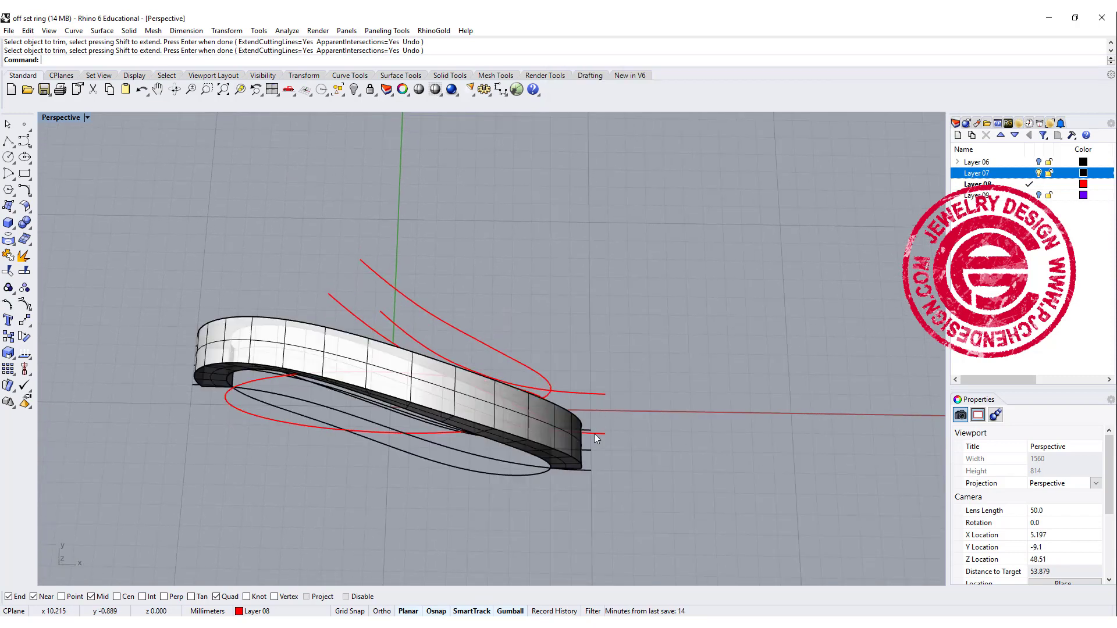
pyautogui.moveTo(596, 436); pyautogui.dragTo(524, 434, button='right')
pyautogui.click(520, 432)
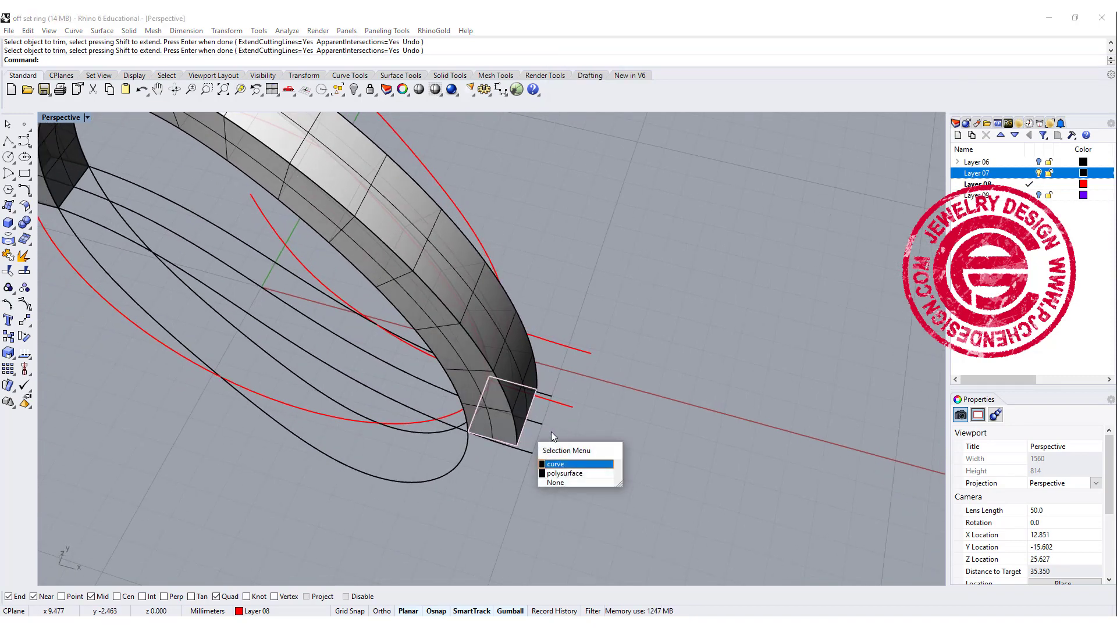
pyautogui.click(559, 469)
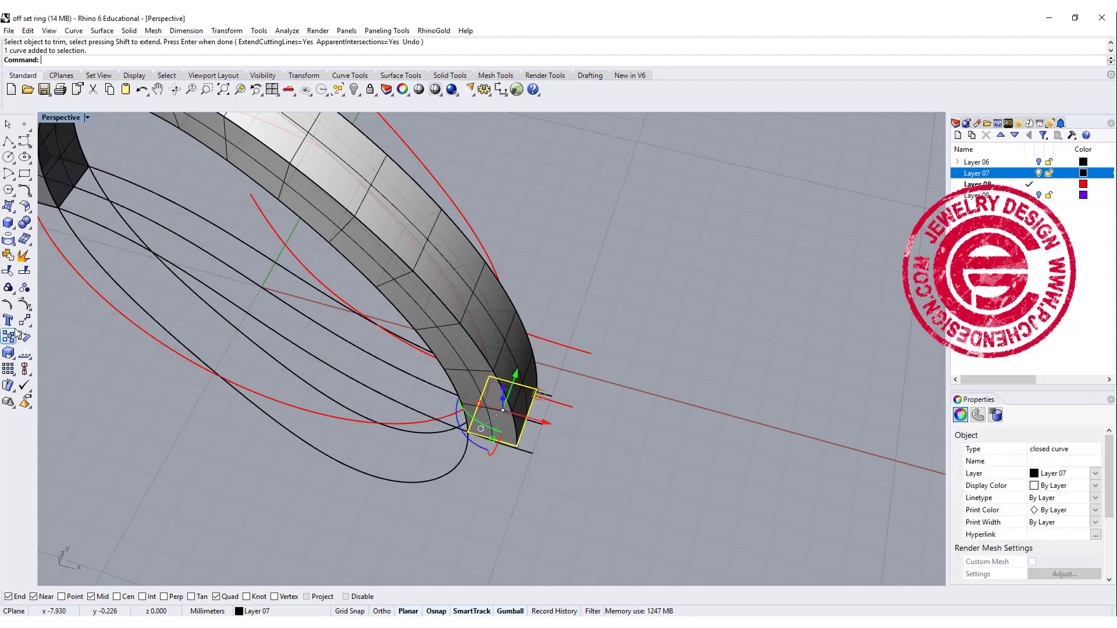
pyautogui.rightClick(986, 185)
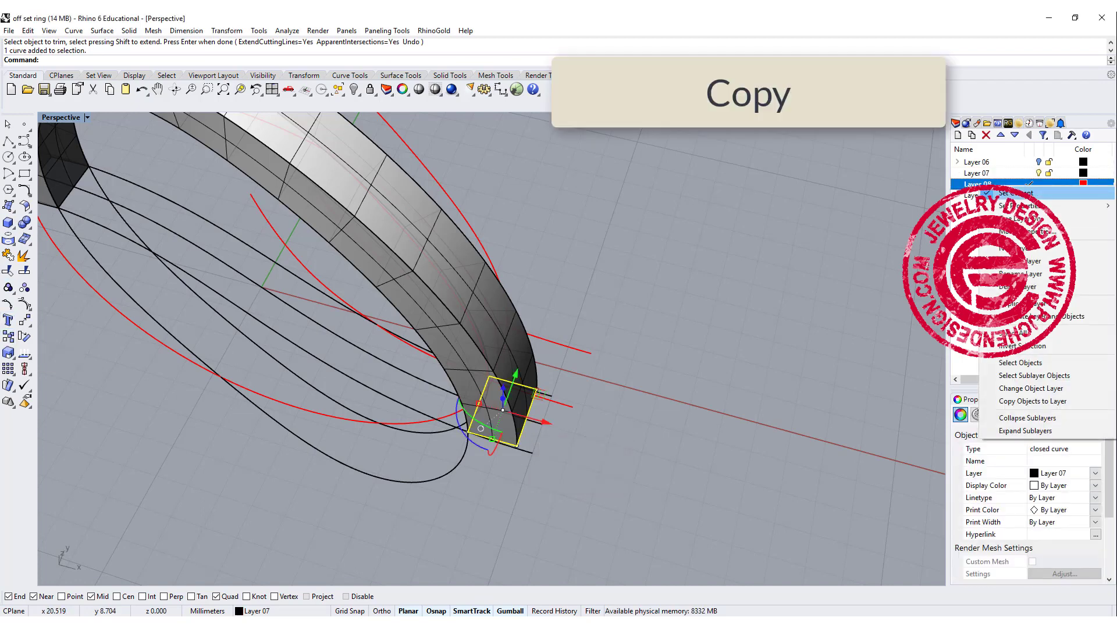
pyautogui.click(1009, 403)
pyautogui.click(1039, 173)
# - Move the copied profile so its corner snaps onto the new red curves' ends
pyautogui.moveTo(544, 299); pyautogui.dragTo(525, 366, button='right')
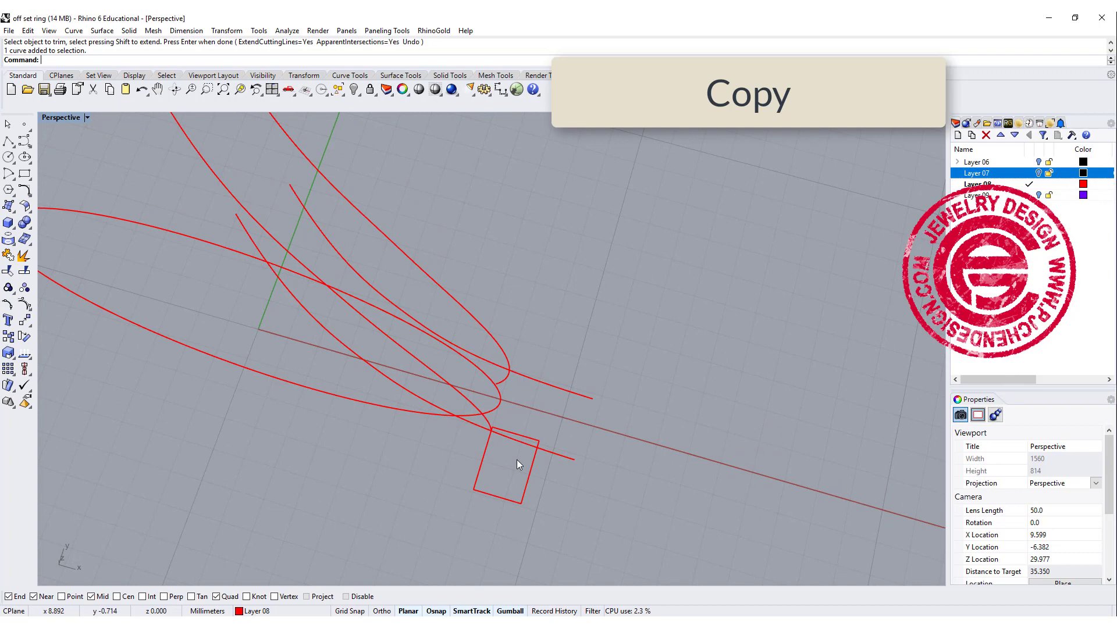
pyautogui.click(517, 459)
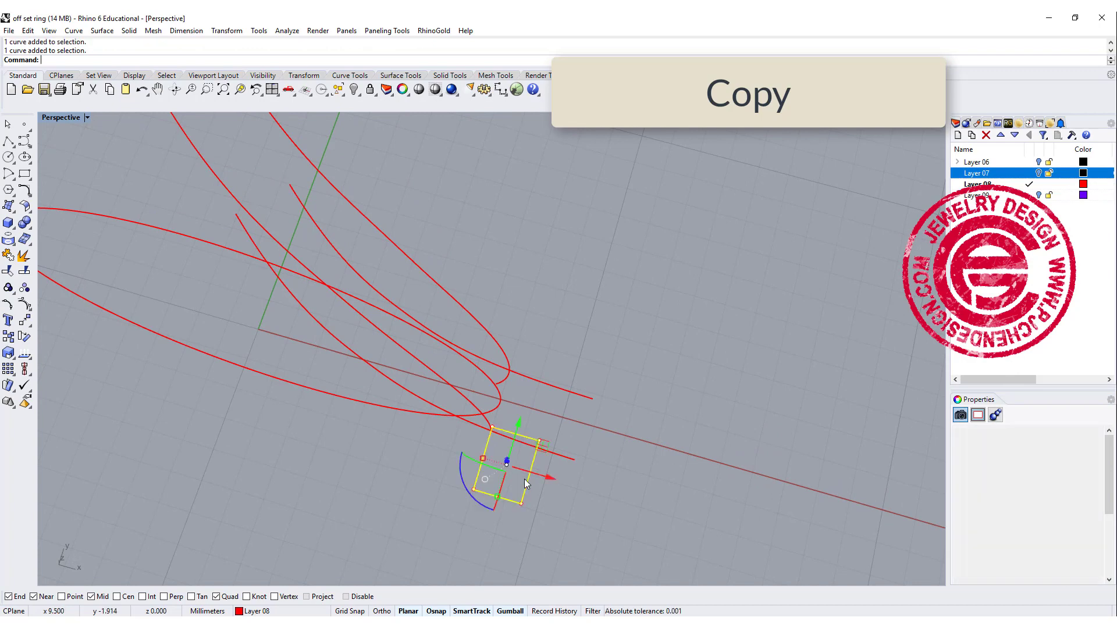
pyautogui.click(24, 336)
pyautogui.scroll(3, 489, 428)
pyautogui.scroll(2, 487, 425)
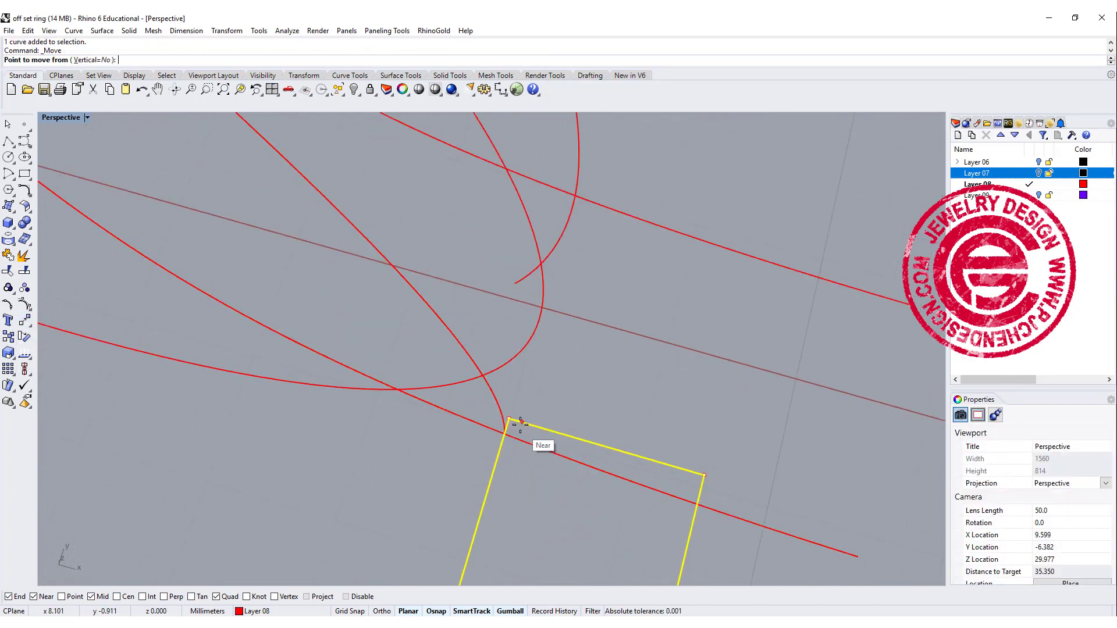
pyautogui.click(509, 419)
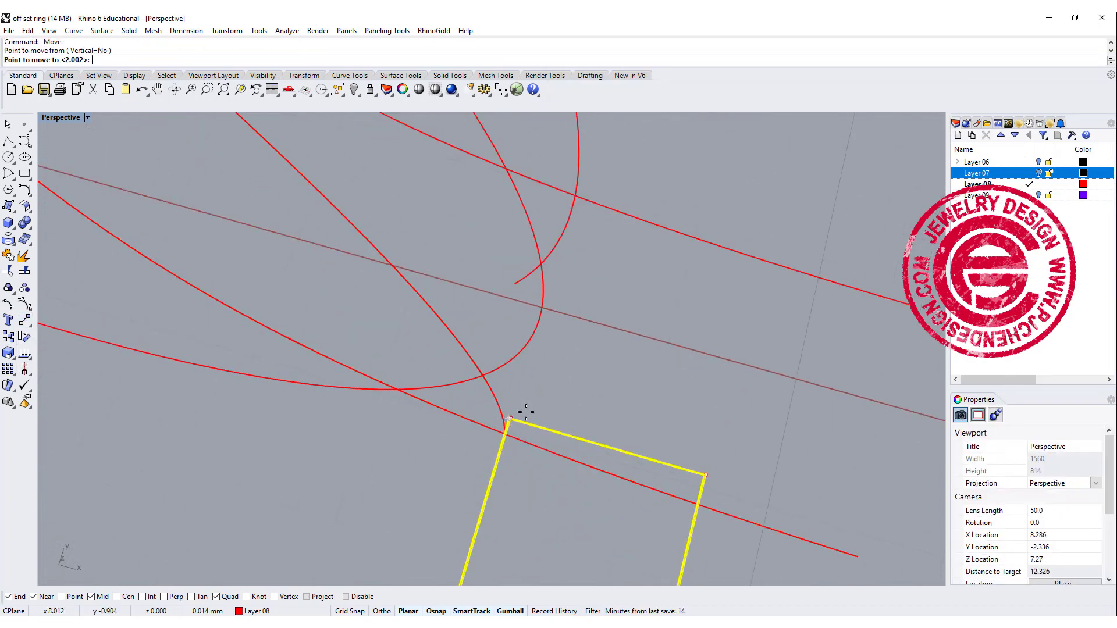
pyautogui.click(580, 199)
pyautogui.scroll(-4, 596, 241)
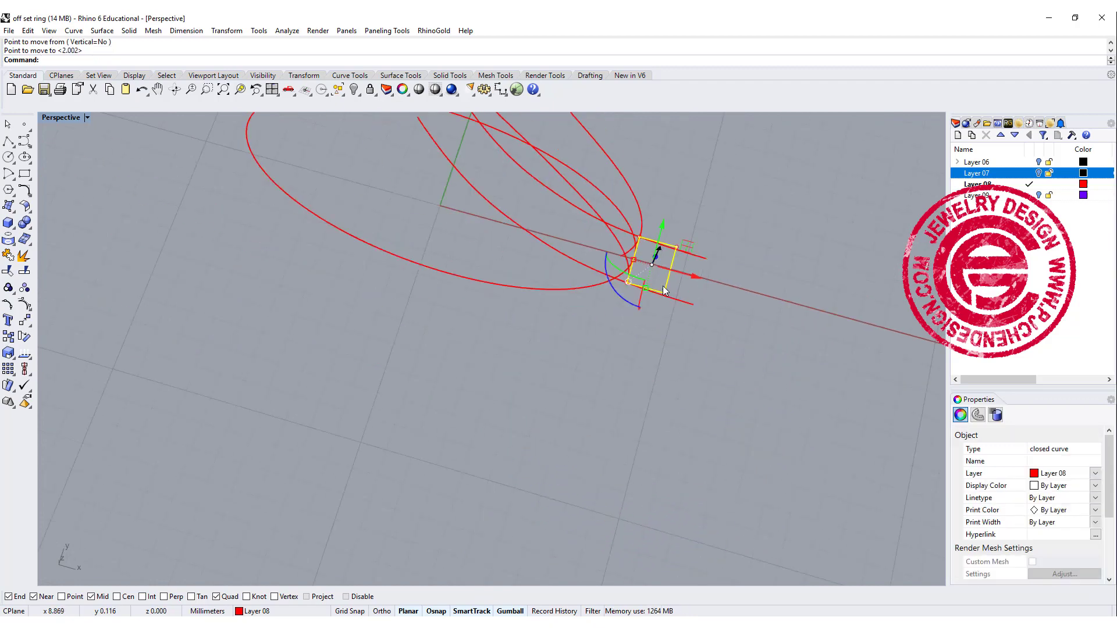
pyautogui.press('Escape')
pyautogui.scroll(-3, 663, 288)
pyautogui.scroll(-2, 620, 268)
pyautogui.moveTo(510, 301)
pyautogui.mouseDown(button='right')
pyautogui.moveTo(466, 411)
pyautogui.moveTo(546, 285)
pyautogui.mouseUp(button='right')
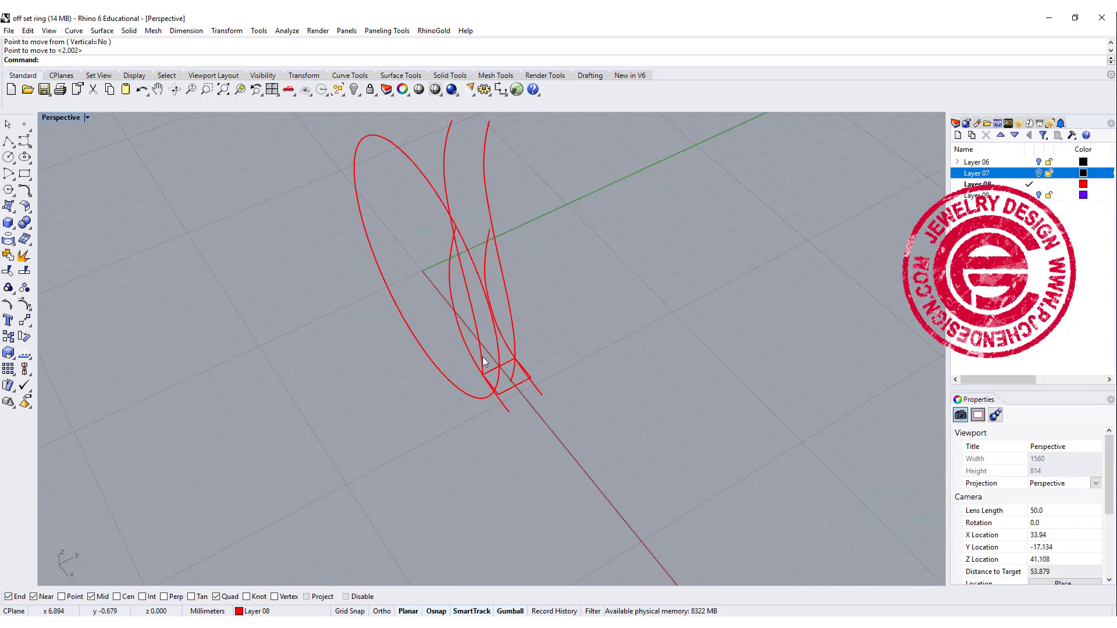
pyautogui.scroll(1, 515, 314)
# - Sweep the square profile along the two new red rails with Sweep 2 Rails
pyautogui.click(129, 31)
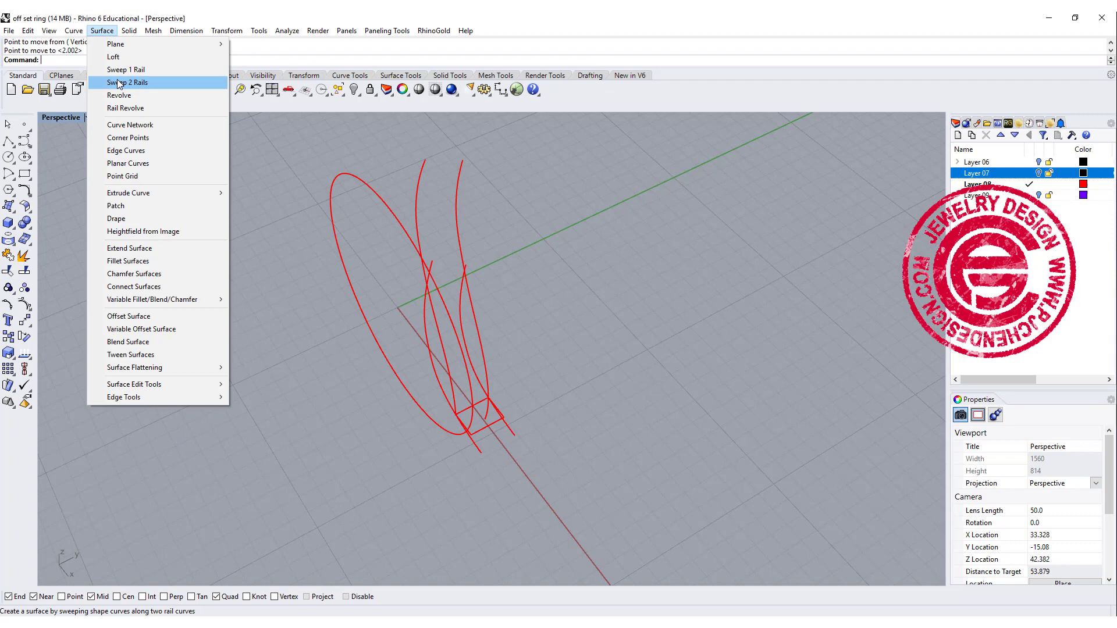
pyautogui.click(127, 82)
pyautogui.click(451, 381)
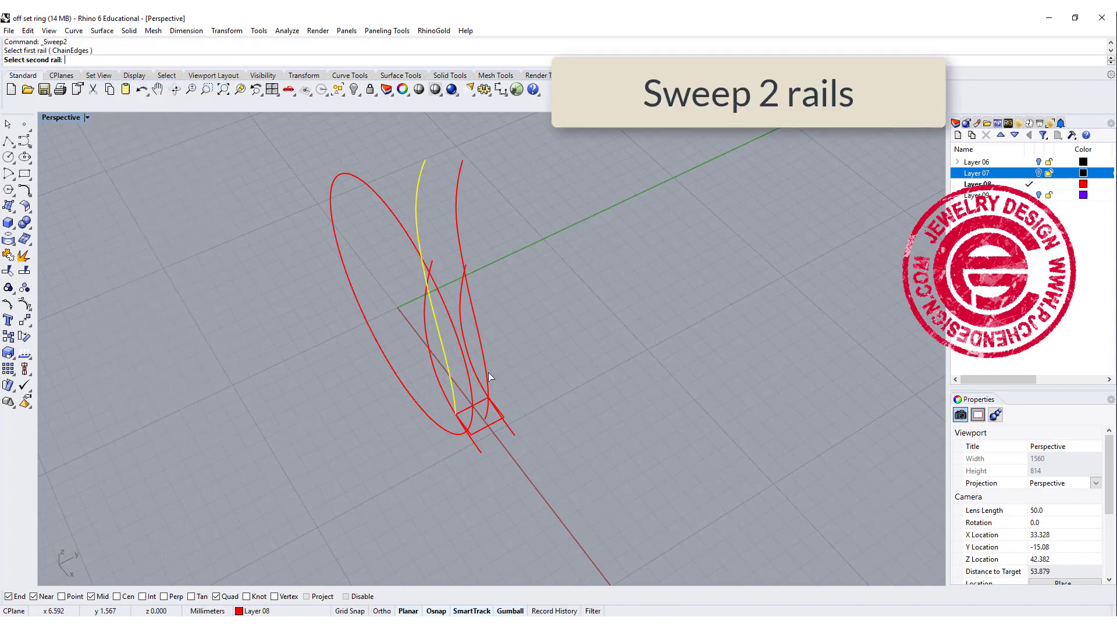
pyautogui.click(490, 377)
pyautogui.click(495, 426)
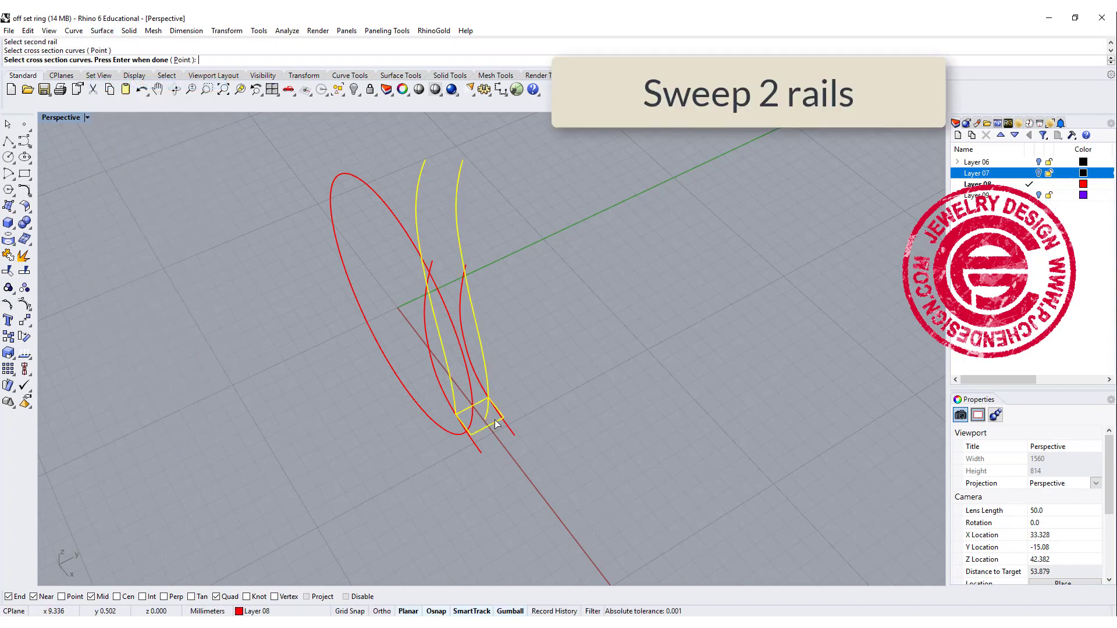
pyautogui.press('Return')
pyautogui.press('Return')
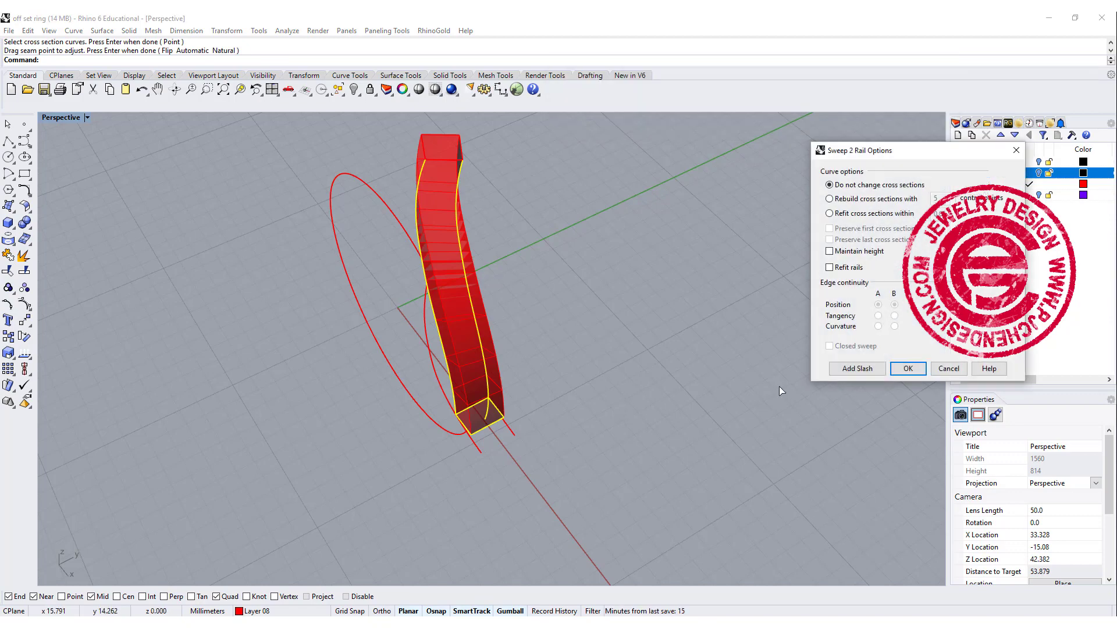
pyautogui.click(908, 369)
pyautogui.moveTo(481, 276); pyautogui.dragTo(523, 393, button='right')
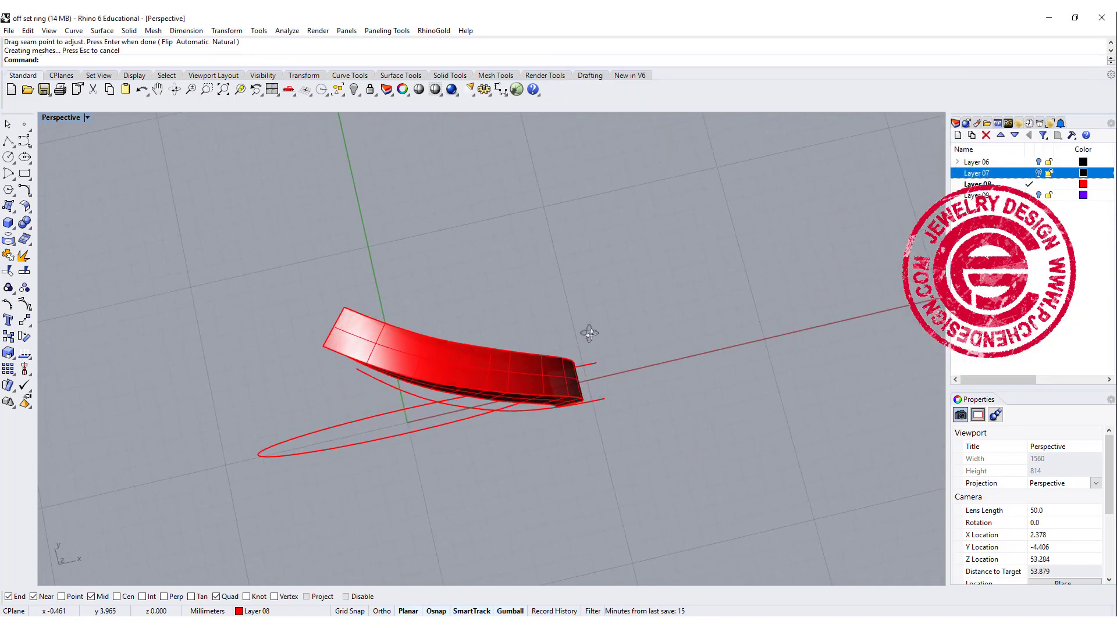
# - Turn on the grey ring band layer and orbit to compare both bands
pyautogui.click(1038, 173)
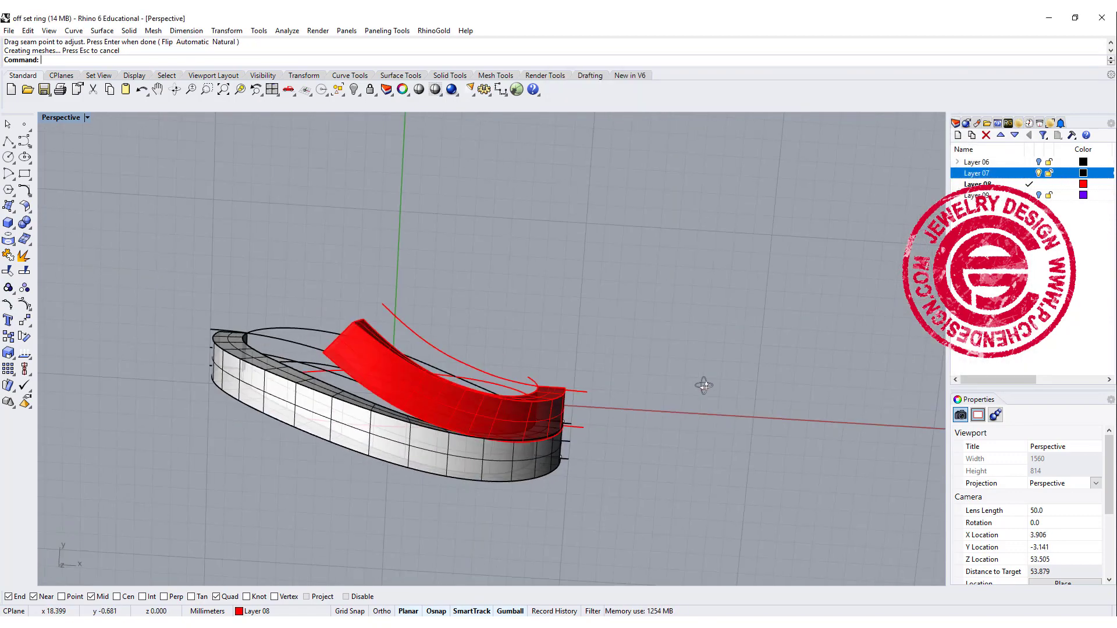
pyautogui.moveTo(681, 376); pyautogui.dragTo(635, 401, button='right')
pyautogui.scroll(2, 634, 401)
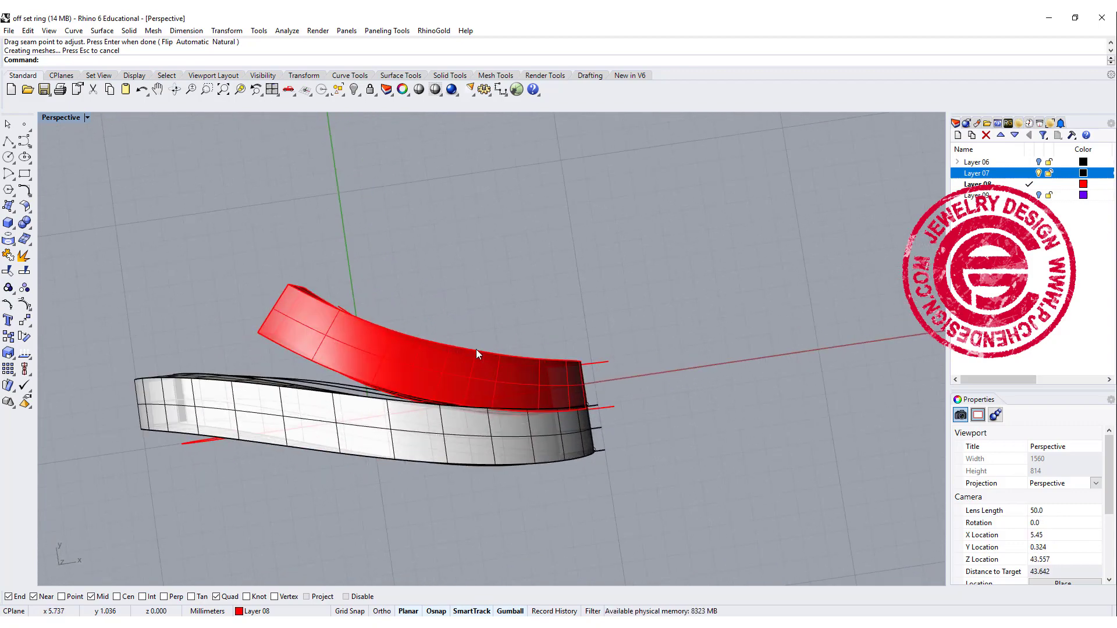
pyautogui.moveTo(650, 308)
pyautogui.mouseDown(button='right')
pyautogui.moveTo(641, 286)
pyautogui.moveTo(603, 323)
pyautogui.mouseUp(button='right')
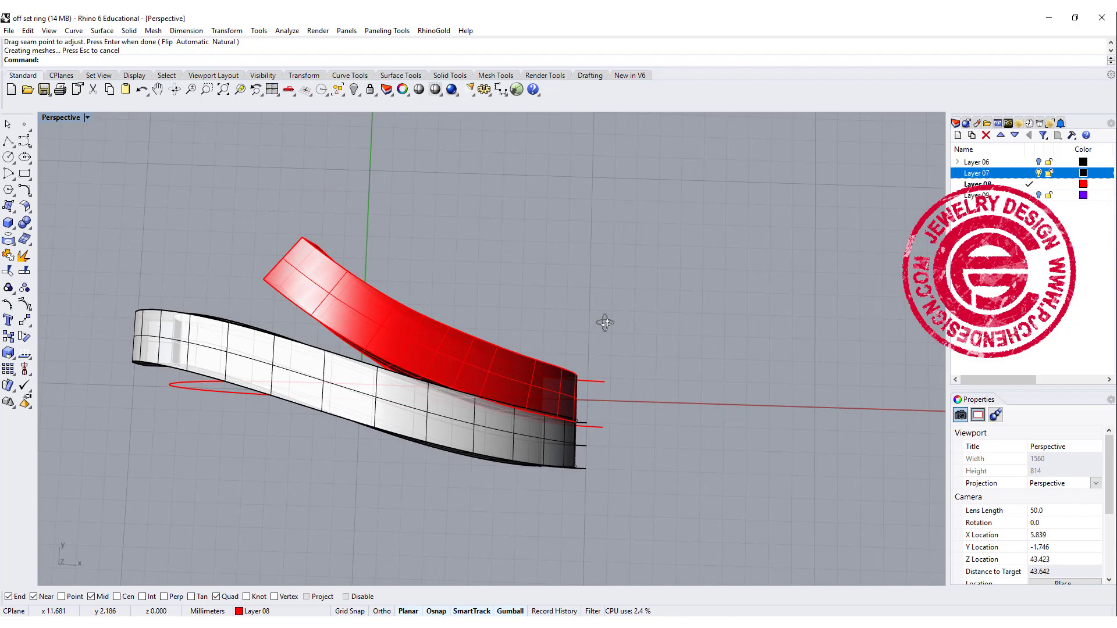
# - Turn off the grey ring band layer, turn on the purple rail curves layer, and open the Curve tools
pyautogui.click(1038, 173)
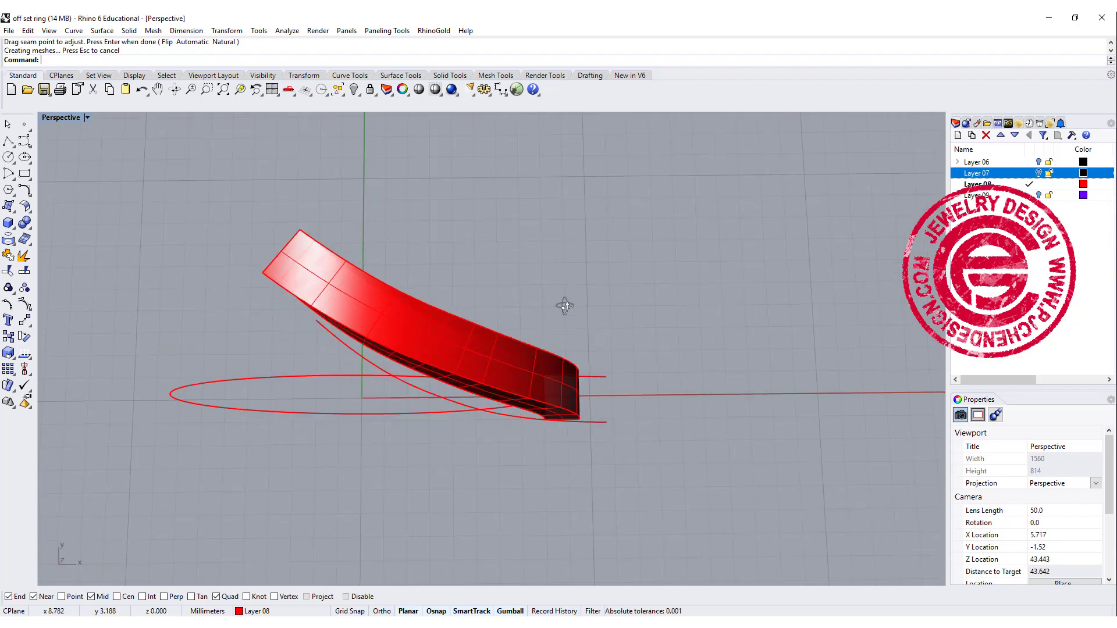
pyautogui.moveTo(567, 302); pyautogui.dragTo(605, 288, button='right')
pyautogui.click(1047, 195)
pyautogui.moveTo(786, 262); pyautogui.dragTo(840, 235, button='right')
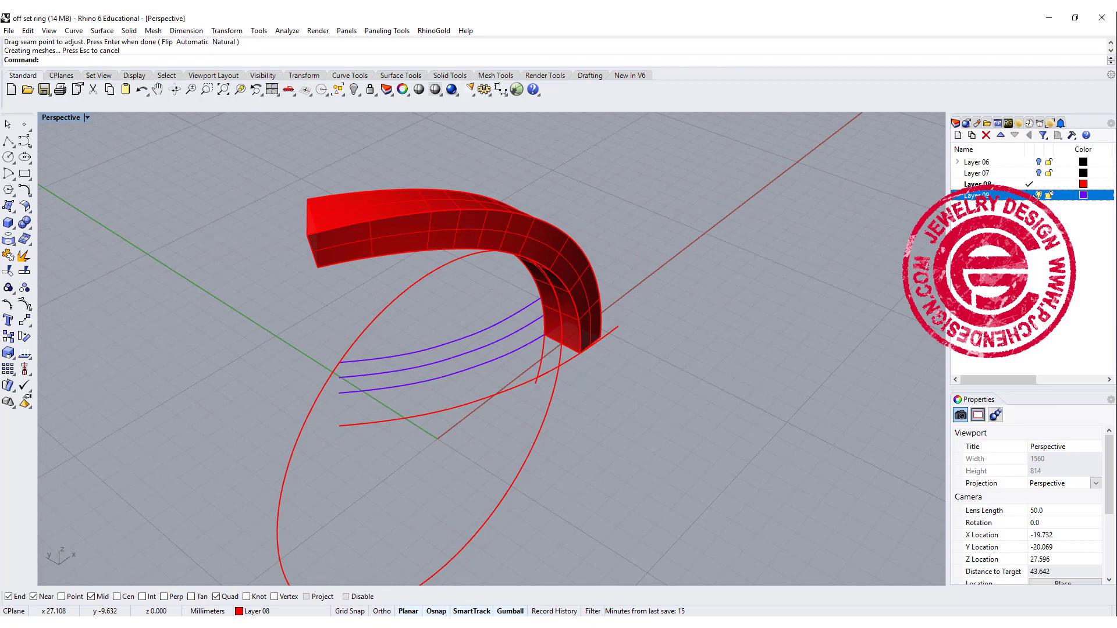
pyautogui.moveTo(464, 290); pyautogui.dragTo(644, 330, button='right')
pyautogui.click(24, 194)
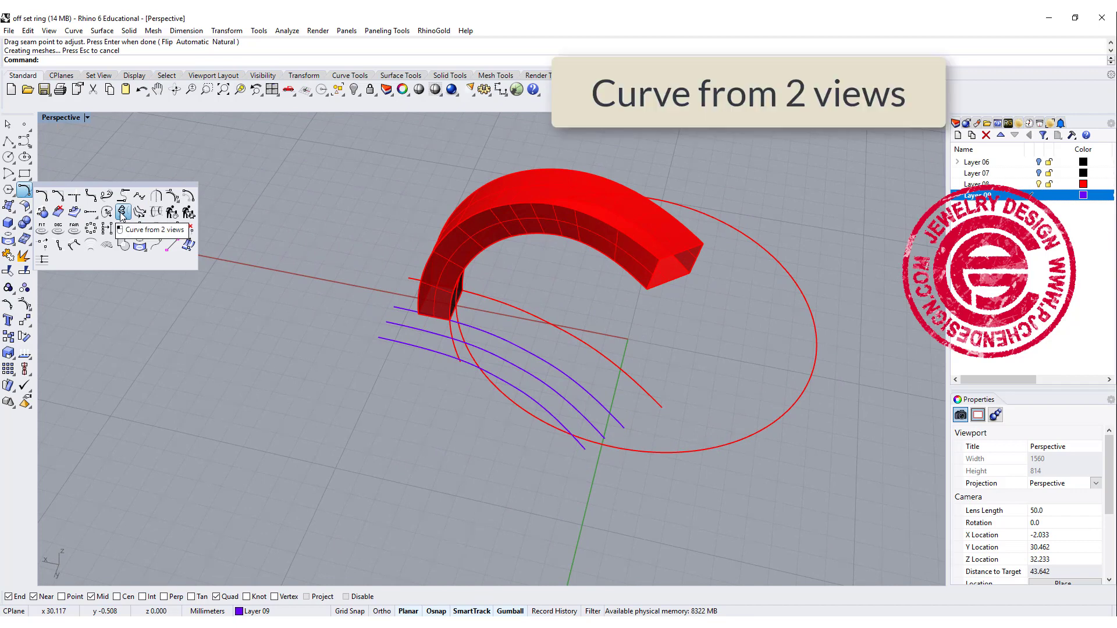
# - Make two Curve from 2 Views curves from the ellipse and each purple rail, then hide Layer 08
pyautogui.click(123, 212)
pyautogui.click(752, 241)
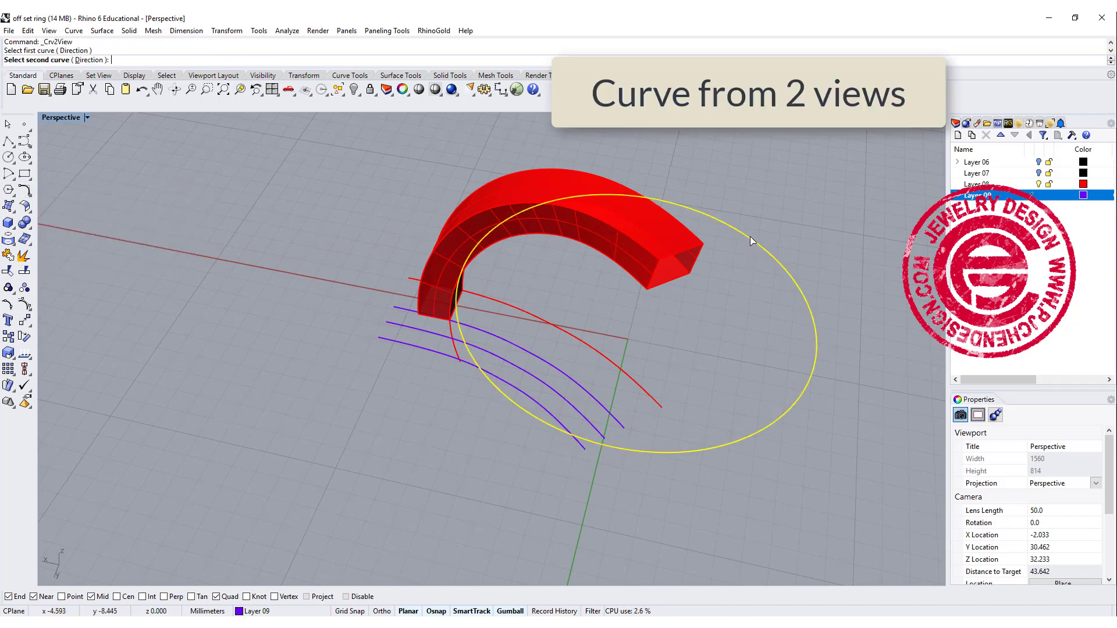
pyautogui.click(590, 398)
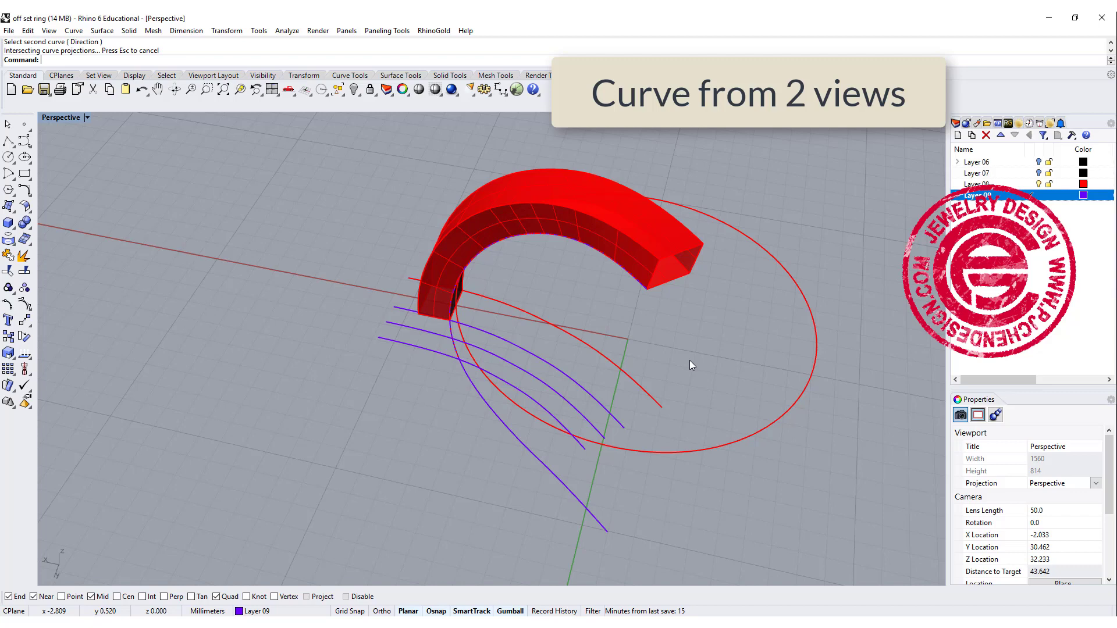
pyautogui.click(744, 243)
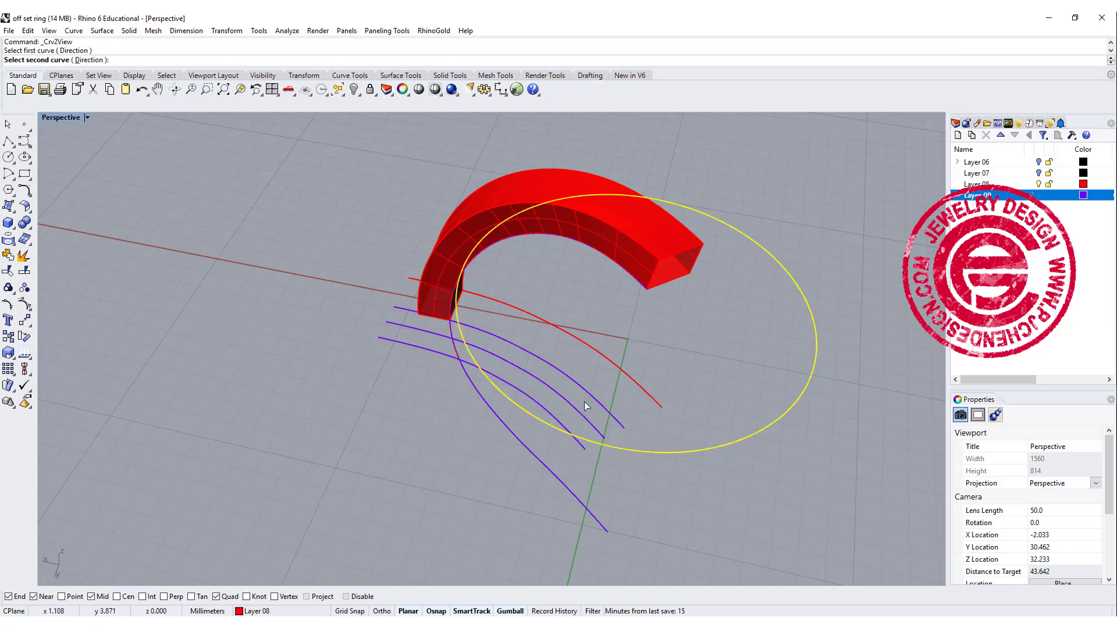
pyautogui.click(557, 421)
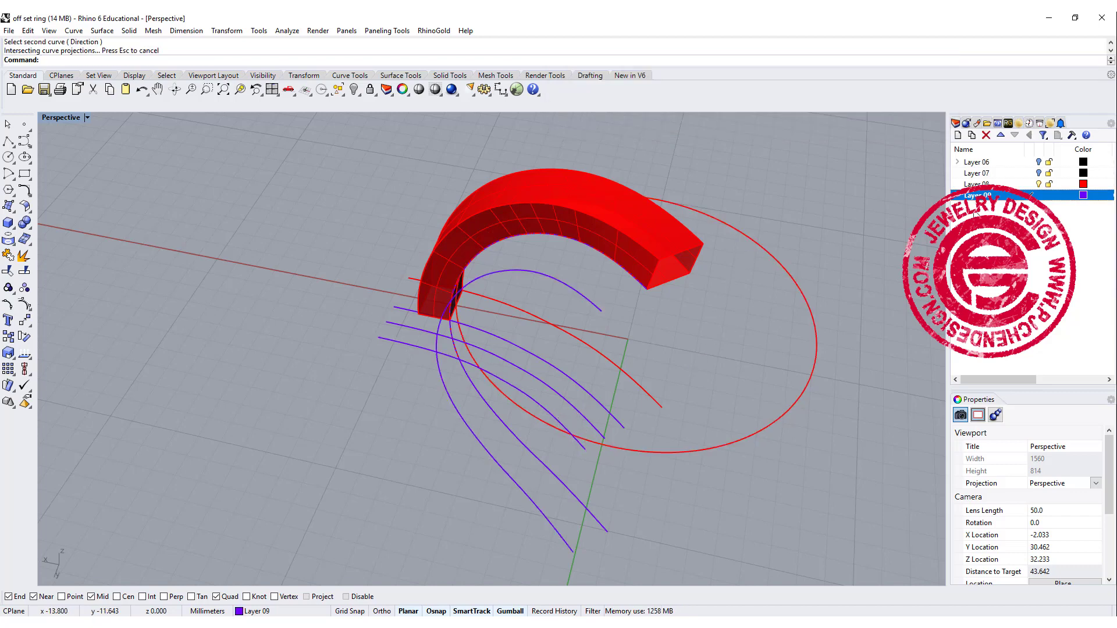
pyautogui.click(1038, 185)
pyautogui.moveTo(628, 368)
pyautogui.mouseDown(button='right')
pyautogui.moveTo(343, 394)
pyautogui.moveTo(327, 380)
pyautogui.mouseUp(button='right')
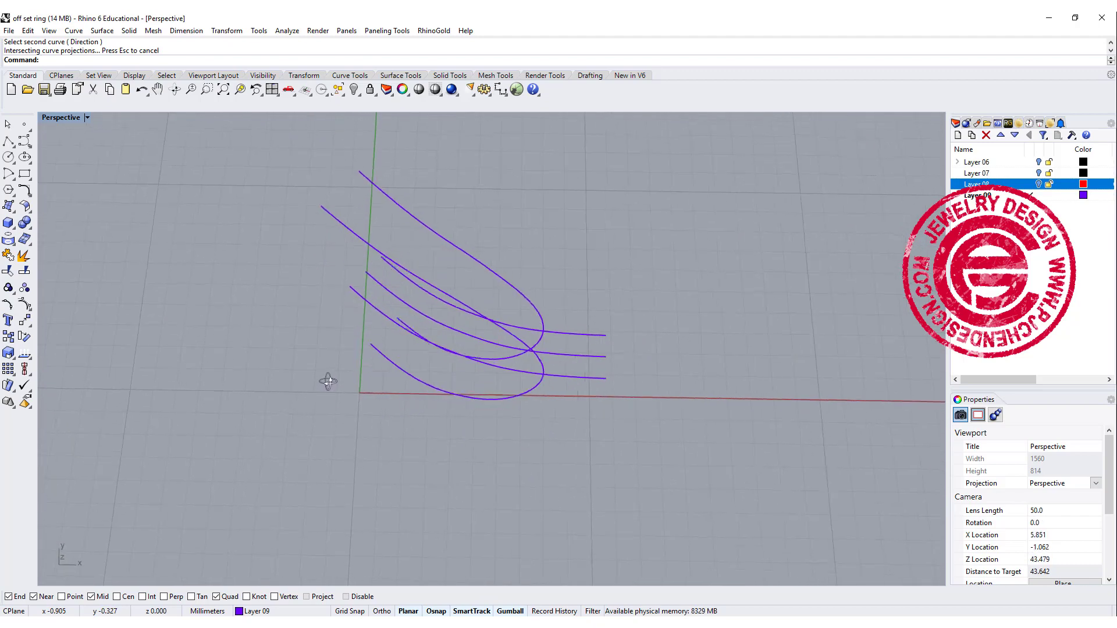
# - Show the red band layer and copy its square end profile to the purple curve layer
pyautogui.click(1038, 184)
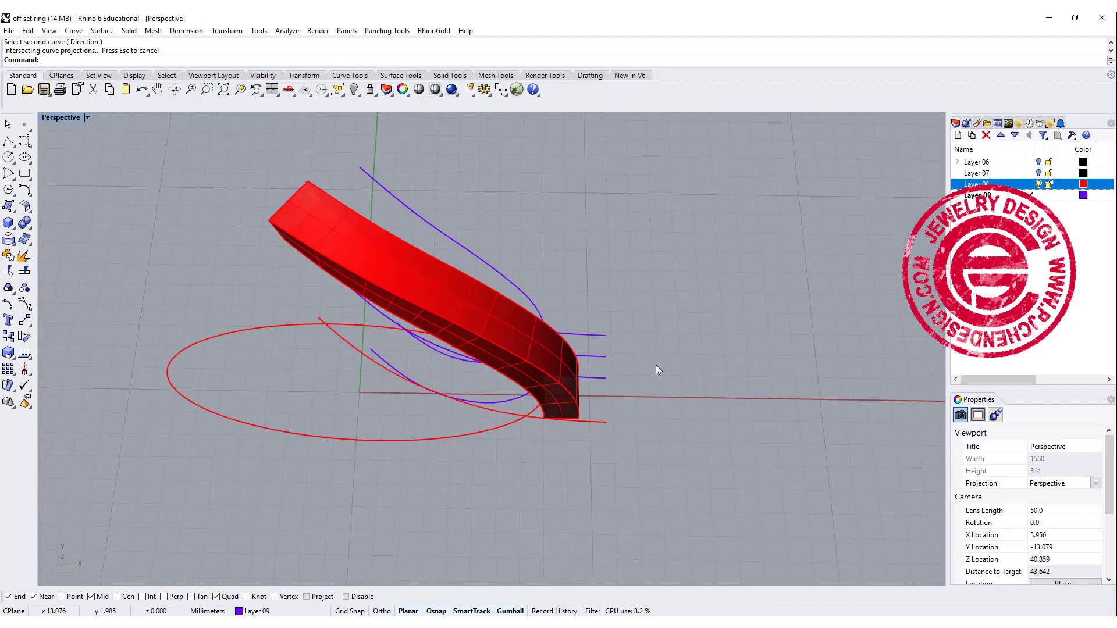
pyautogui.moveTo(656, 365); pyautogui.dragTo(524, 418, button='right')
pyautogui.click(462, 428)
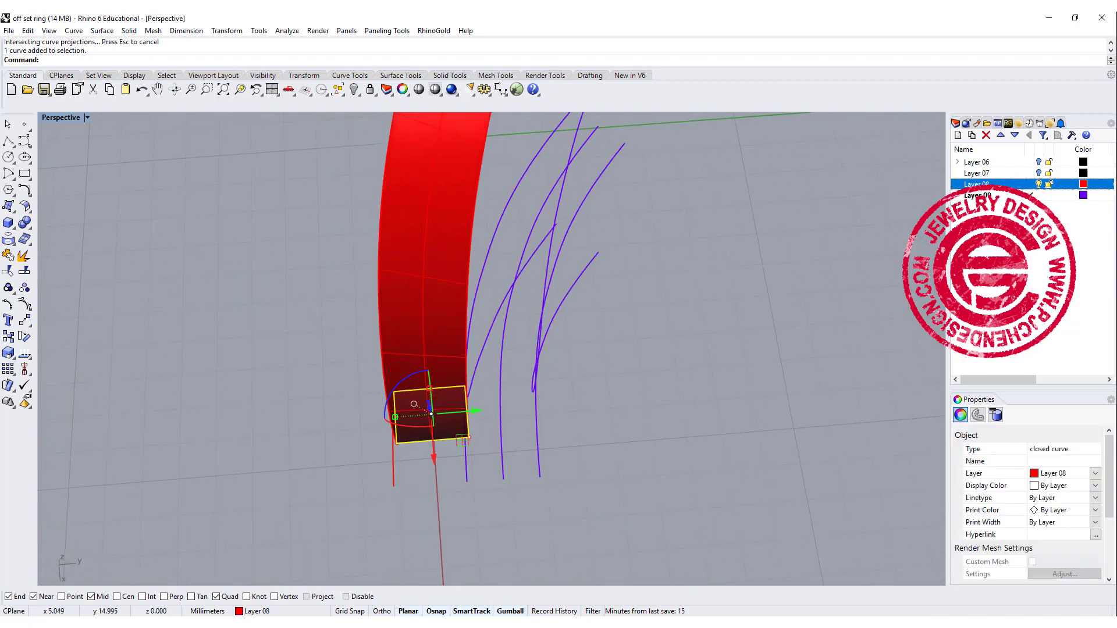
pyautogui.rightClick(978, 195)
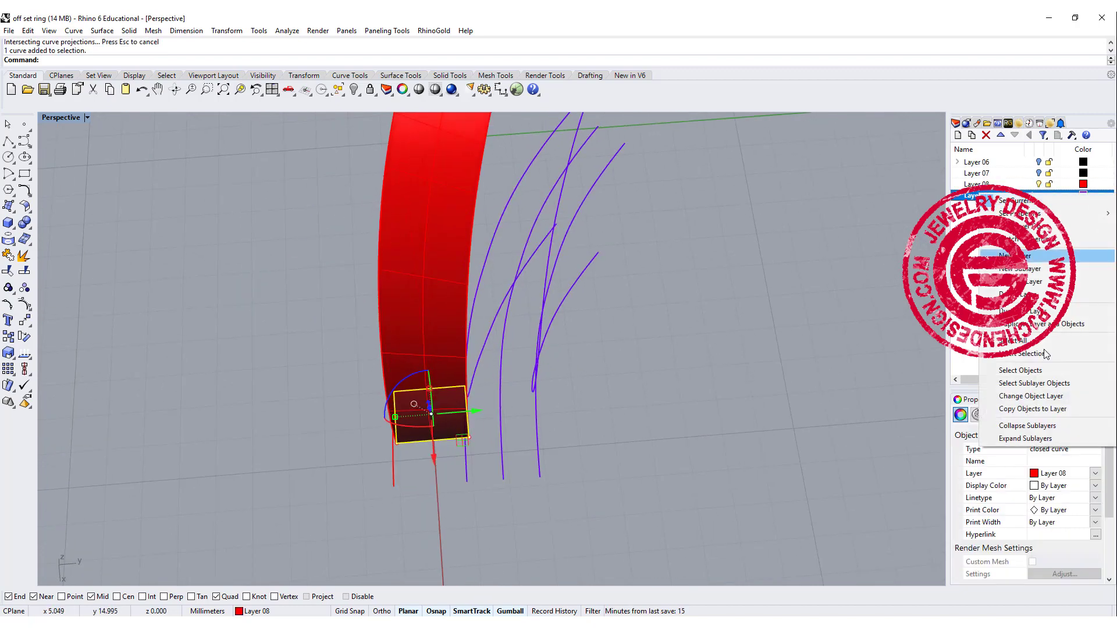
pyautogui.click(1042, 409)
# - Move the copied profile onto the new purple curves' ends using End/Quad snaps
pyautogui.moveTo(446, 438); pyautogui.dragTo(556, 451, button='right')
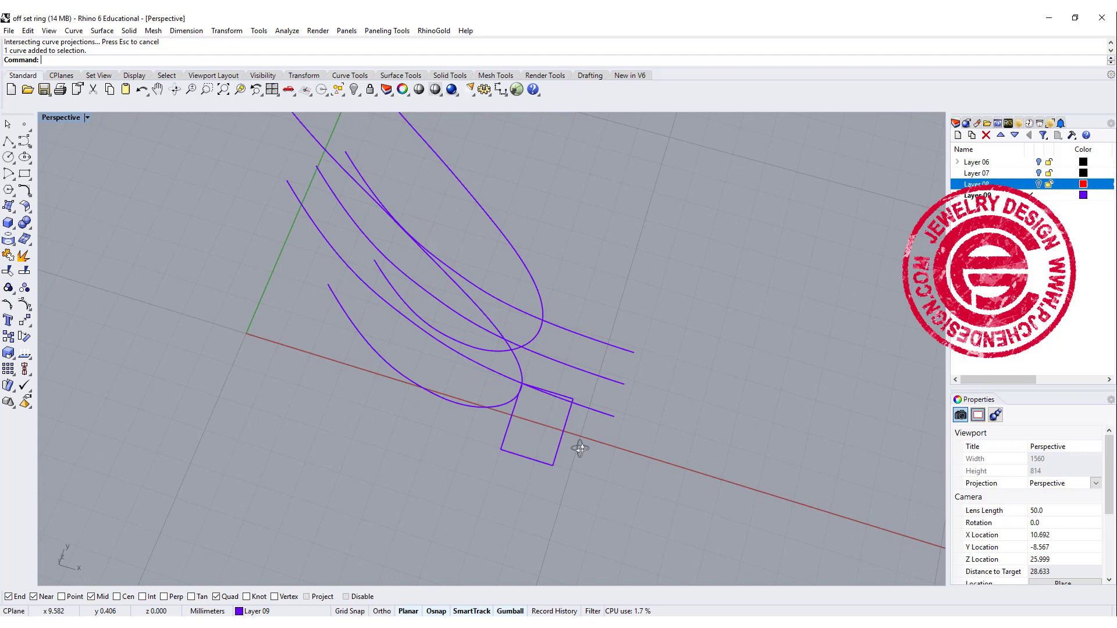
pyautogui.click(24, 320)
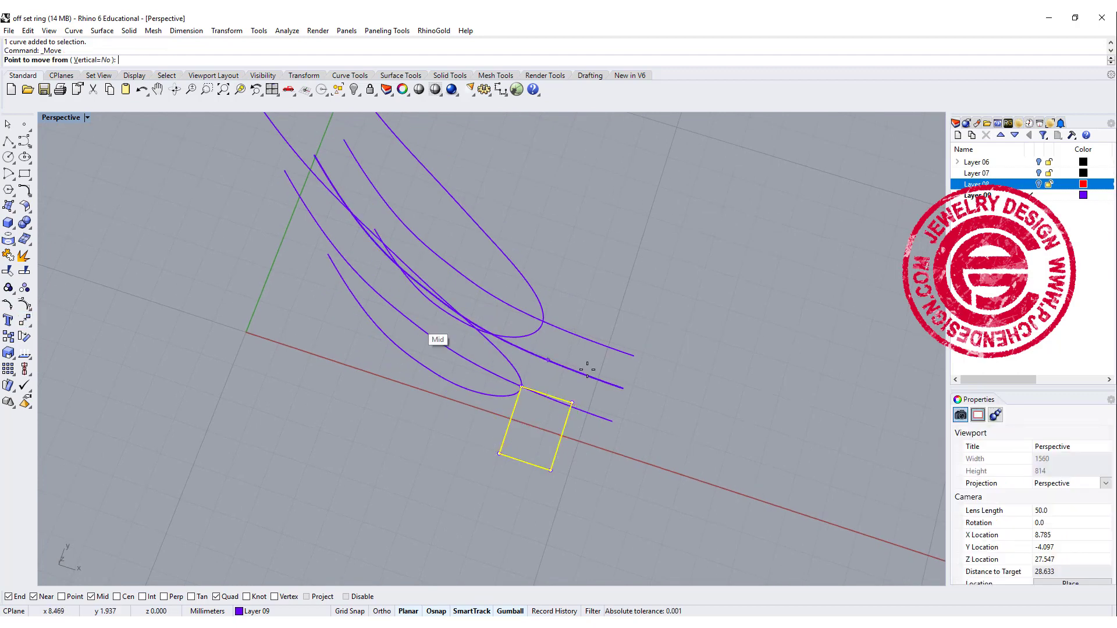
pyautogui.scroll(3, 471, 349)
pyautogui.scroll(3, 436, 367)
pyautogui.scroll(3, 400, 410)
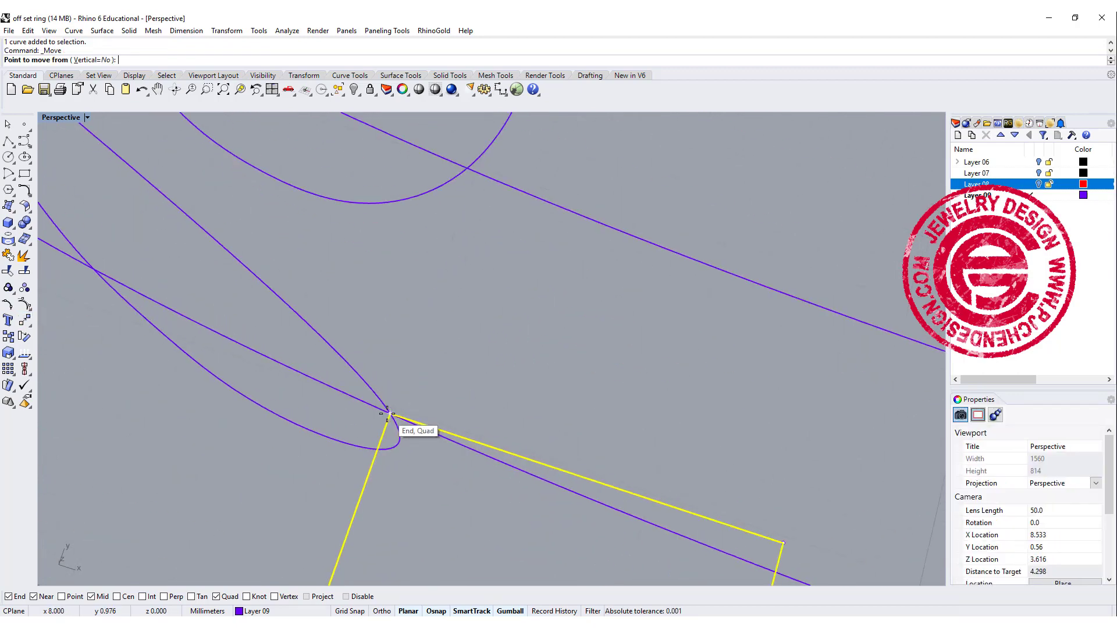
pyautogui.click(387, 412)
pyautogui.scroll(-5, 471, 349)
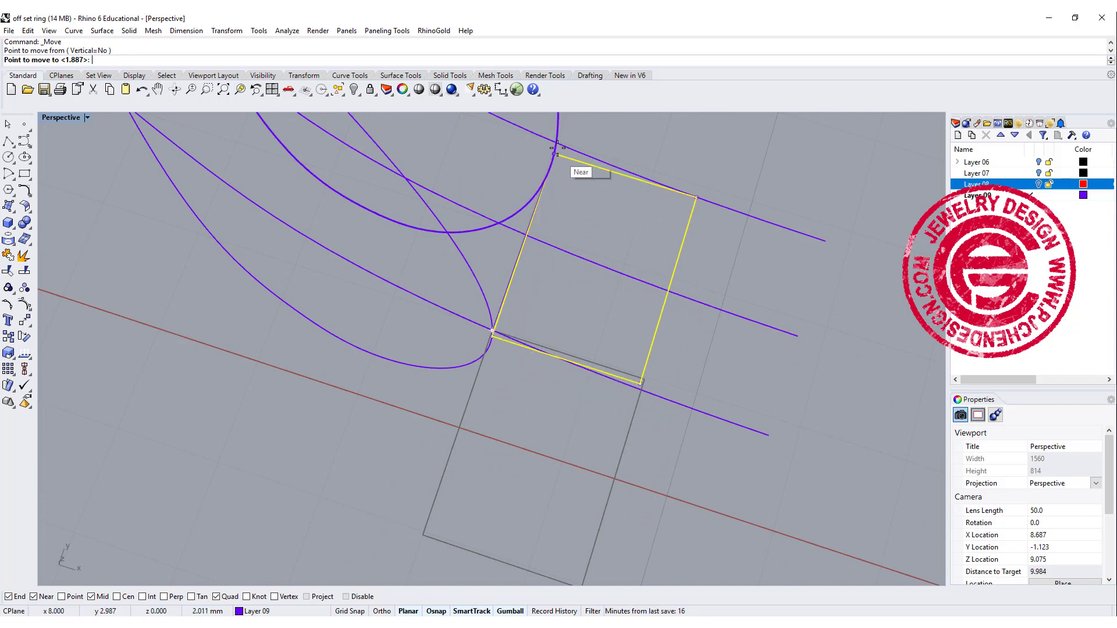
pyautogui.click(557, 152)
pyautogui.scroll(-5, 541, 288)
pyautogui.moveTo(601, 291)
pyautogui.mouseDown(button='right')
pyautogui.moveTo(611, 323)
pyautogui.moveTo(586, 386)
pyautogui.mouseUp(button='right')
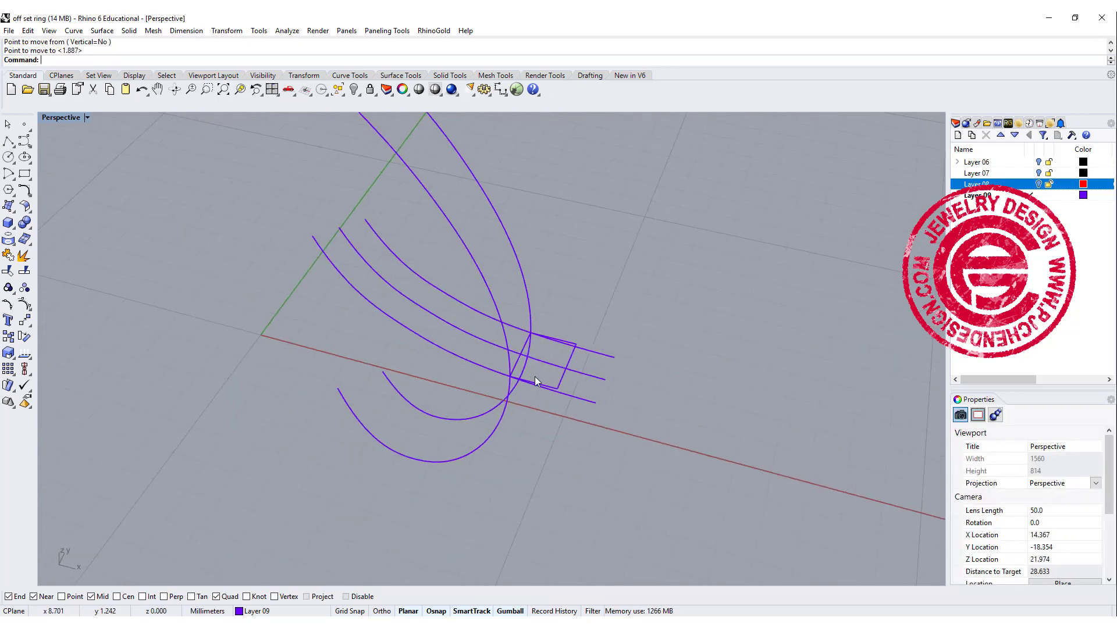
pyautogui.click(582, 399)
# - Trim the lower parts of the two new purple arcs at the rail curves
pyautogui.keyDown('shift'); pyautogui.click(602, 341); pyautogui.keyUp('shift')
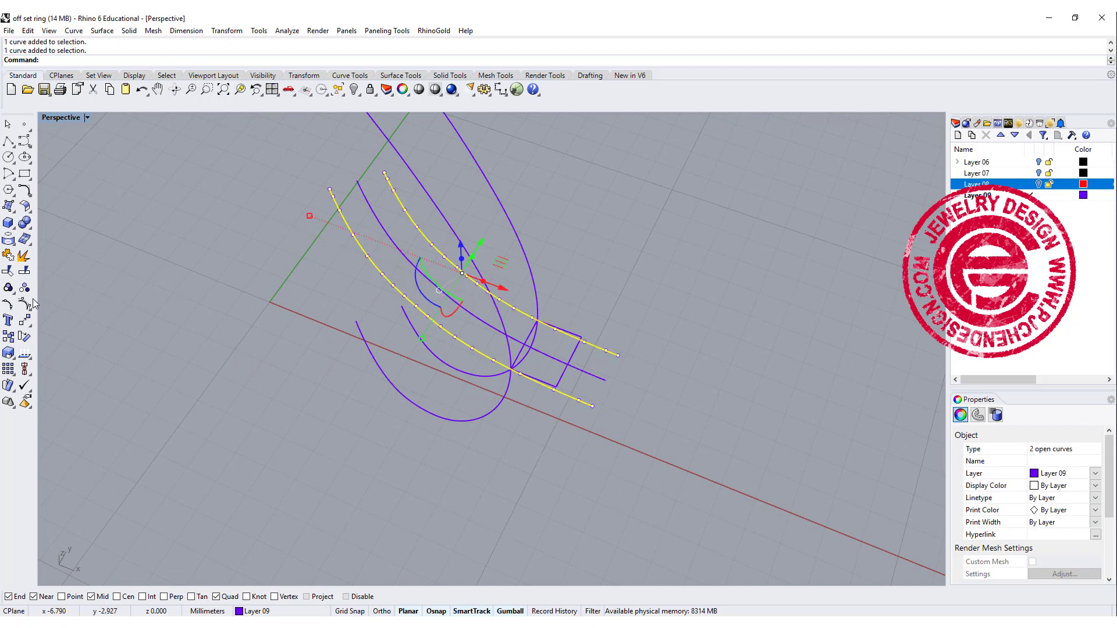
pyautogui.click(8, 273)
pyautogui.moveTo(322, 448); pyautogui.dragTo(458, 414, button='right')
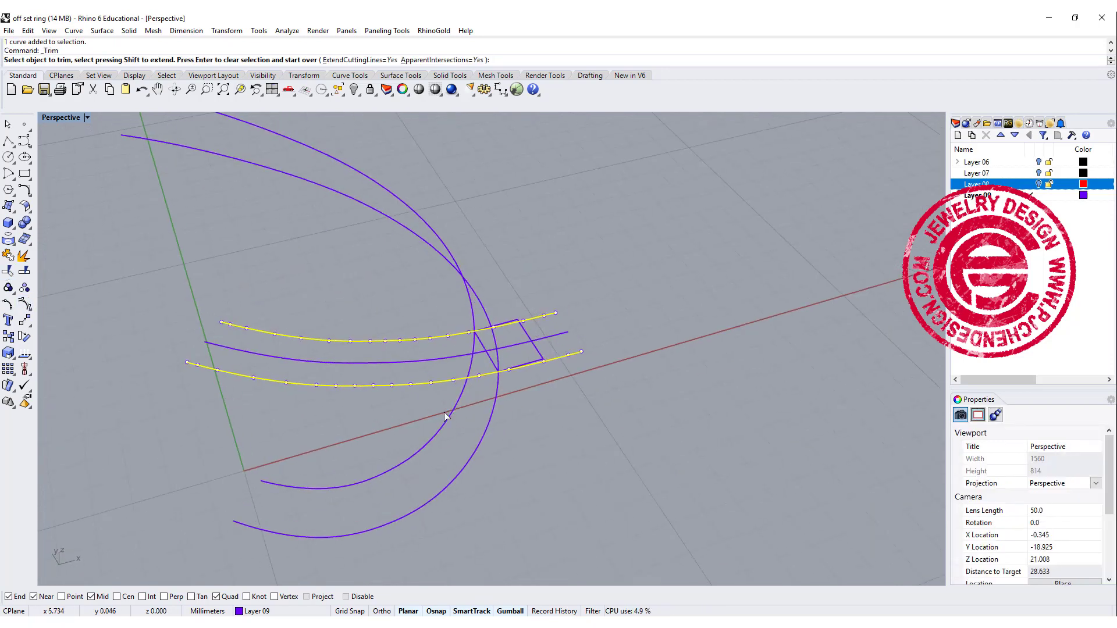
pyautogui.click(446, 417)
pyautogui.click(492, 426)
pyautogui.press('Return')
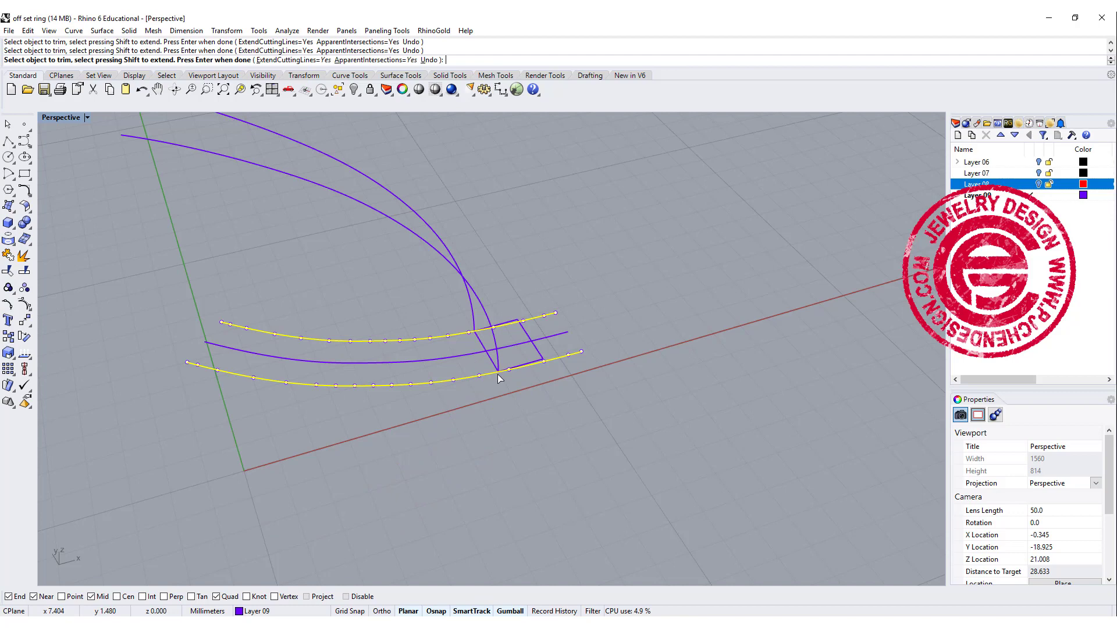
pyautogui.moveTo(497, 379); pyautogui.dragTo(611, 339, button='right')
# - Turn Layer 08 back on to show the red band and restore the four-view layout
pyautogui.click(1040, 186)
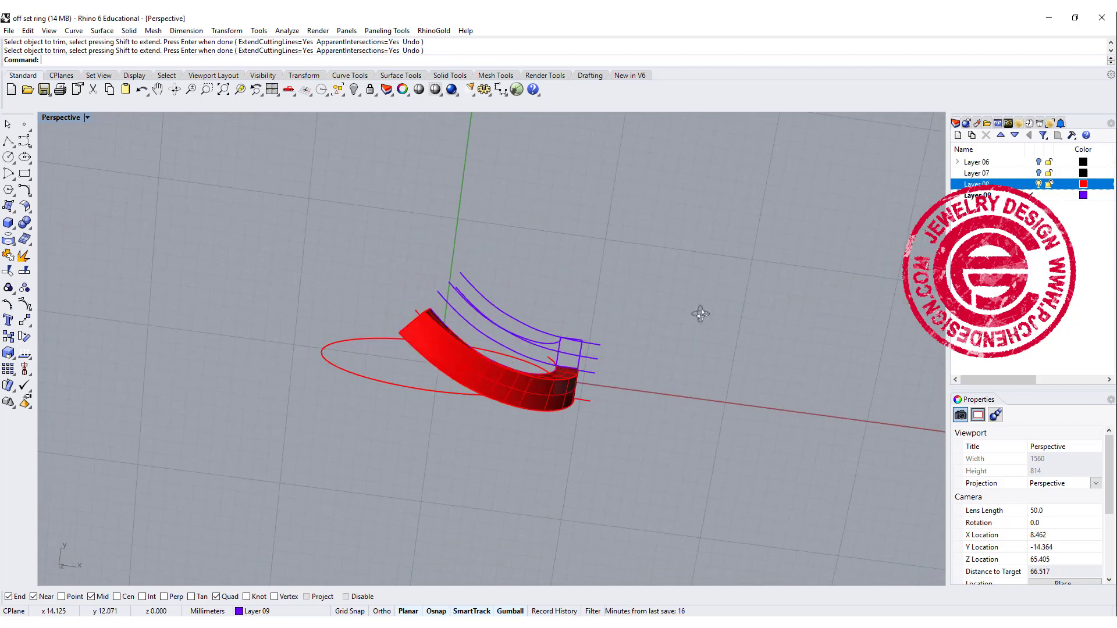
pyautogui.moveTo(680, 305)
pyautogui.mouseDown(button='right')
pyautogui.moveTo(730, 290)
pyautogui.moveTo(766, 302)
pyautogui.moveTo(519, 287)
pyautogui.mouseUp(button='right')
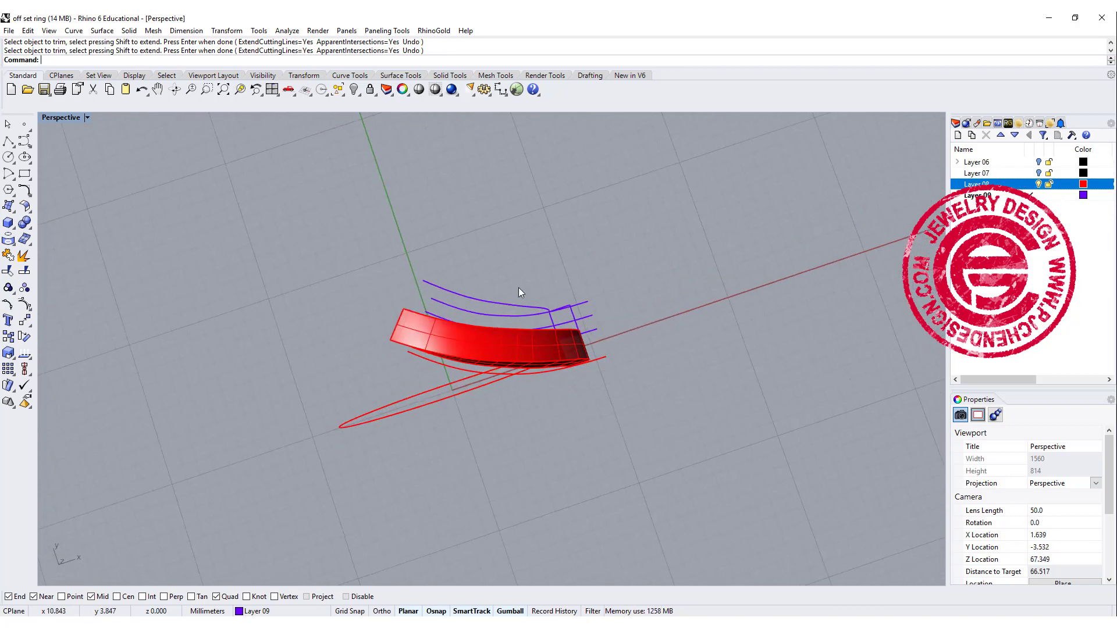
pyautogui.moveTo(460, 311)
pyautogui.mouseDown(button='right')
pyautogui.moveTo(461, 291)
pyautogui.moveTo(479, 290)
pyautogui.mouseUp(button='right')
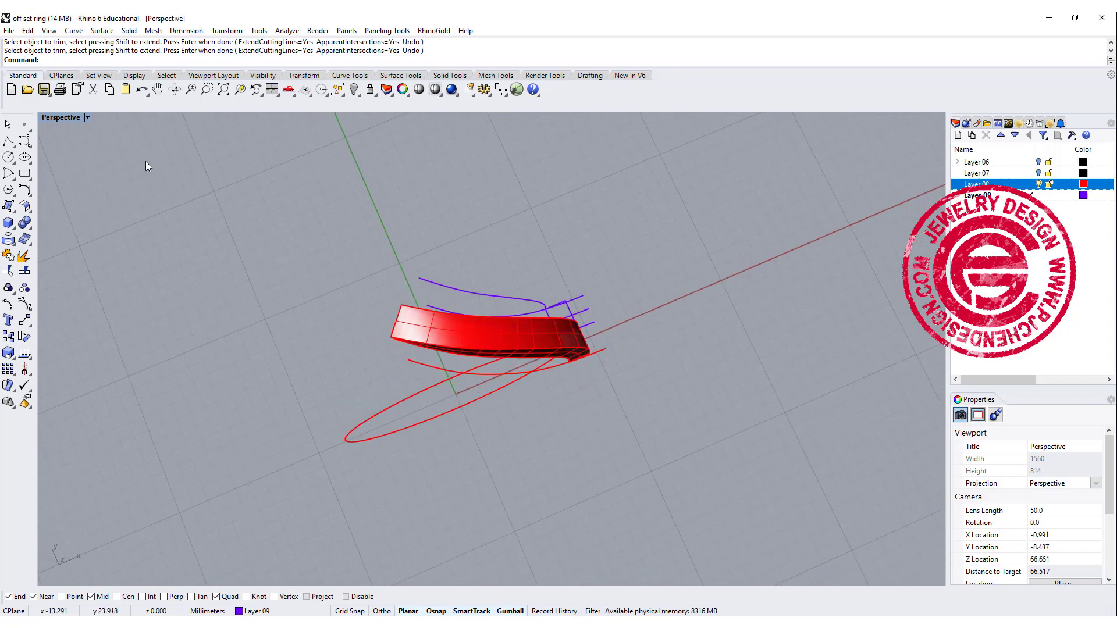
pyautogui.doubleClick(55, 119)
pyautogui.scroll(2, 289, 175)
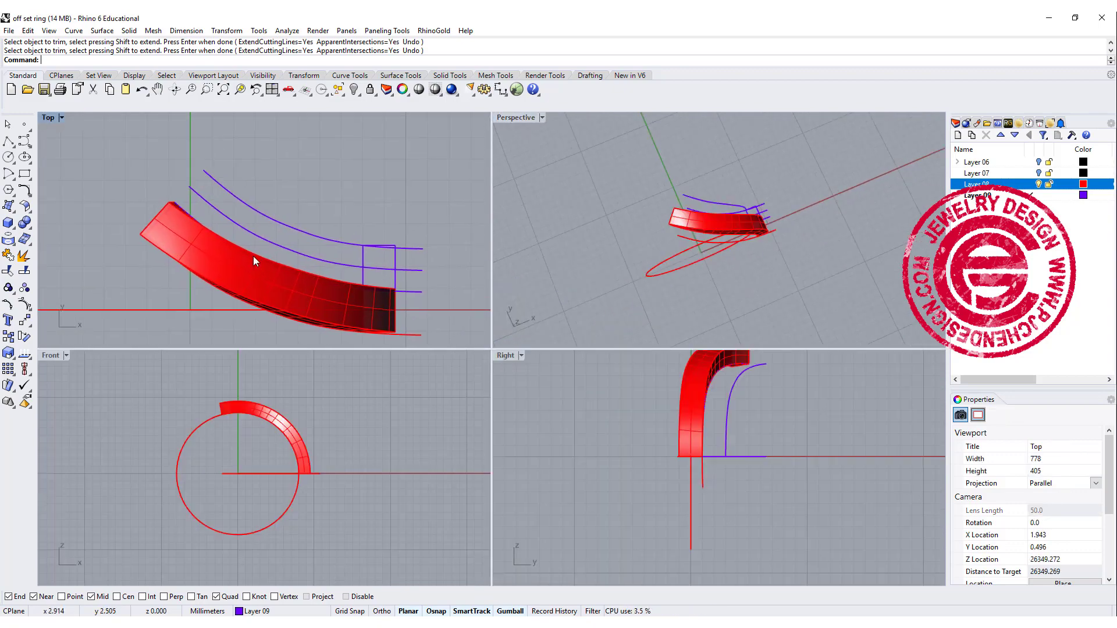
pyautogui.write('Polyline')
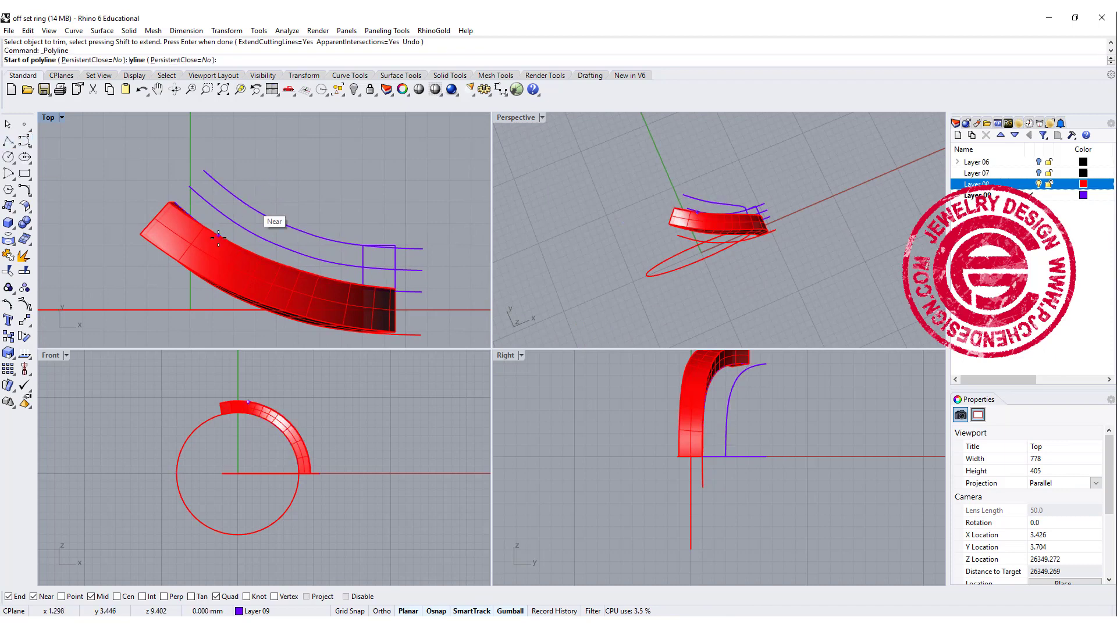
# - Draw a yellow cutting line across the band and hide the red band layer
pyautogui.click(215, 254)
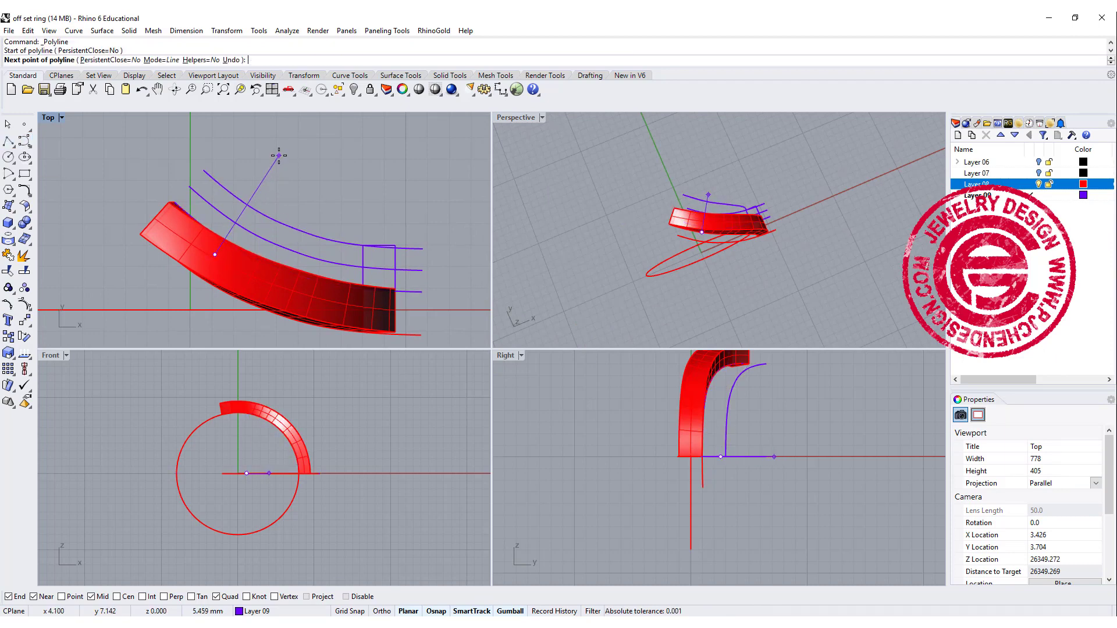
pyautogui.click(277, 155)
pyautogui.press('Return')
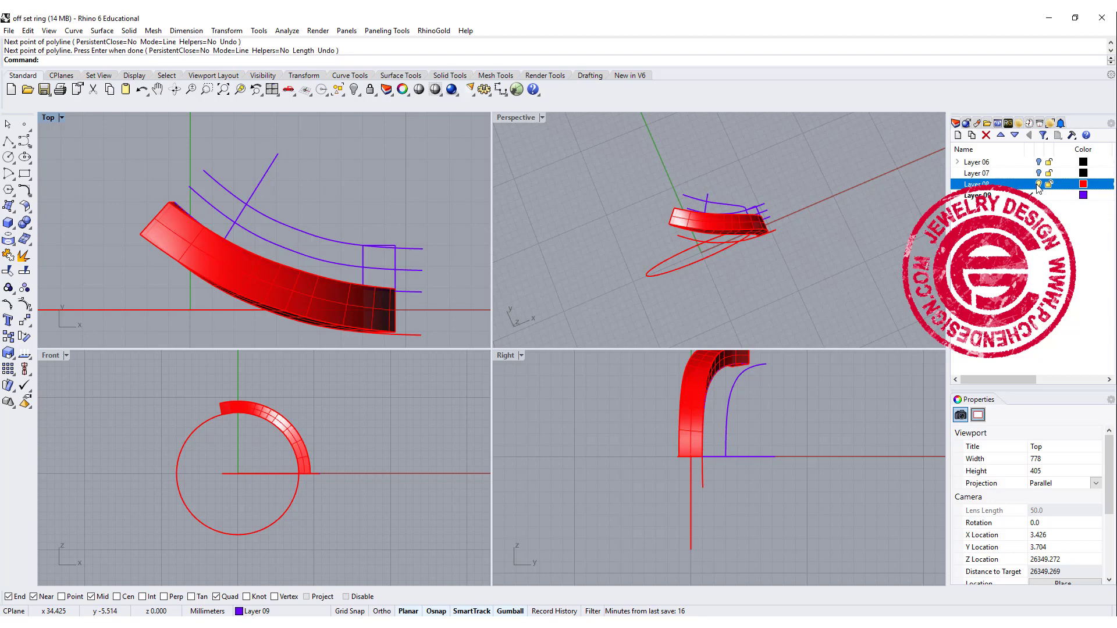
pyautogui.click(1038, 185)
# - Trim the left ends of the middle and top purple curves at the yellow line
pyautogui.click(258, 196)
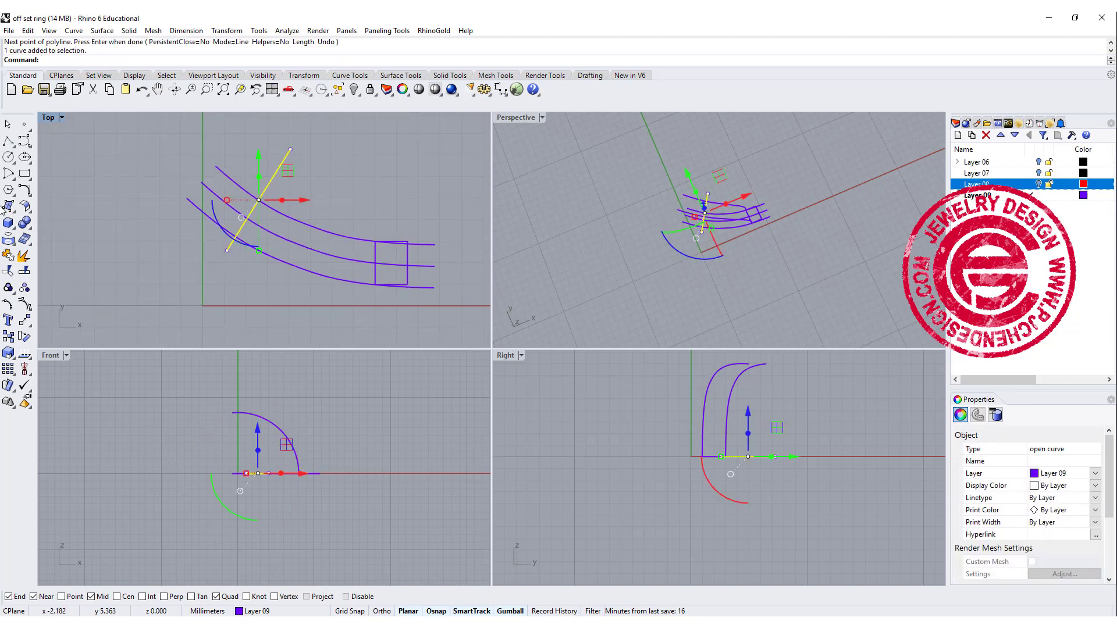
pyautogui.click(9, 272)
pyautogui.click(221, 224)
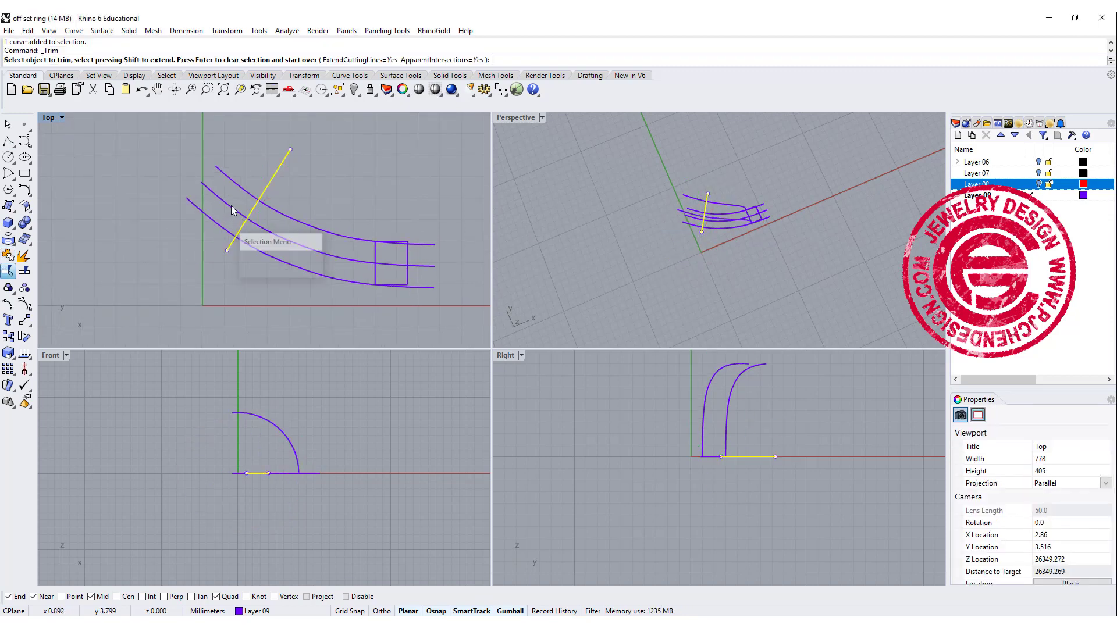
pyautogui.click(262, 230)
pyautogui.click(233, 206)
pyautogui.click(263, 256)
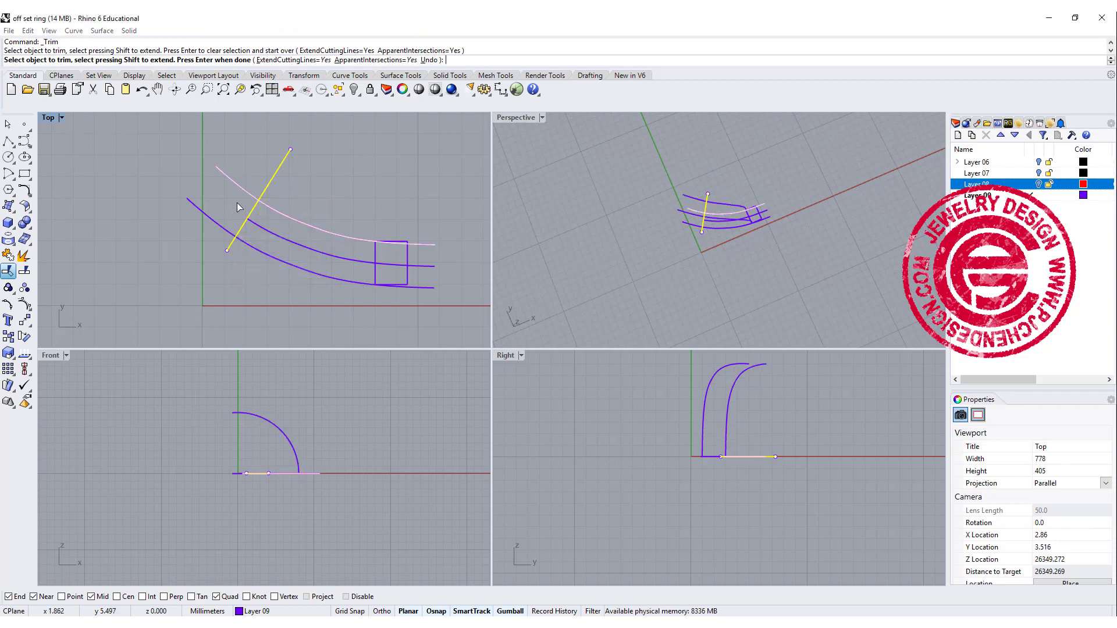
pyautogui.click(236, 203)
pyautogui.click(280, 210)
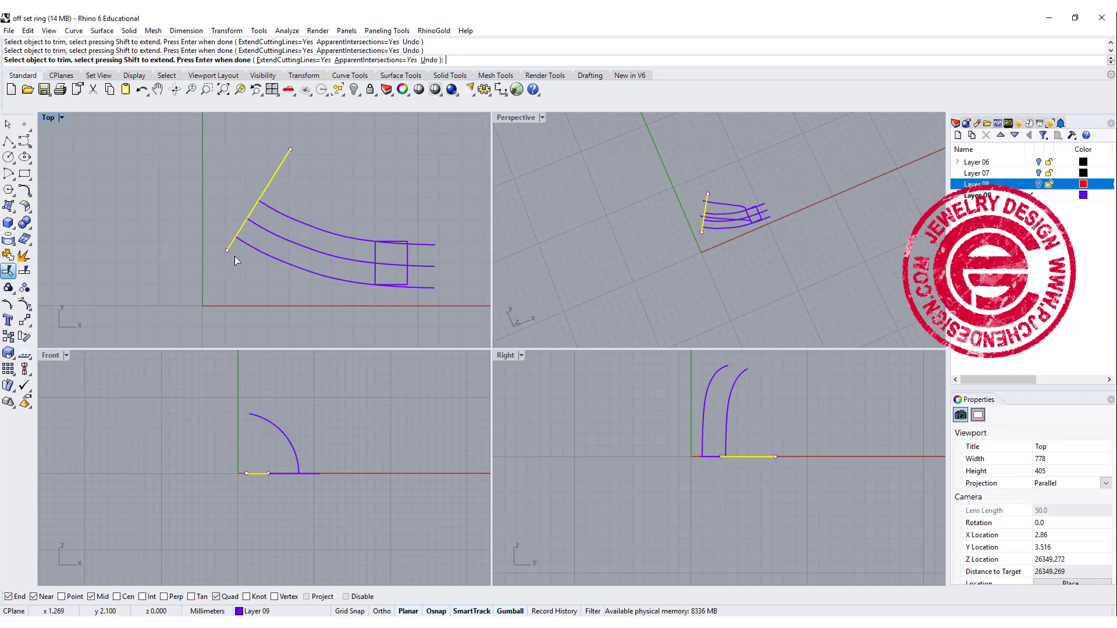
# - Delete the yellow cutting line and maximize the Perspective view
pyautogui.press('Return')
pyautogui.click(261, 202)
pyautogui.press('Delete')
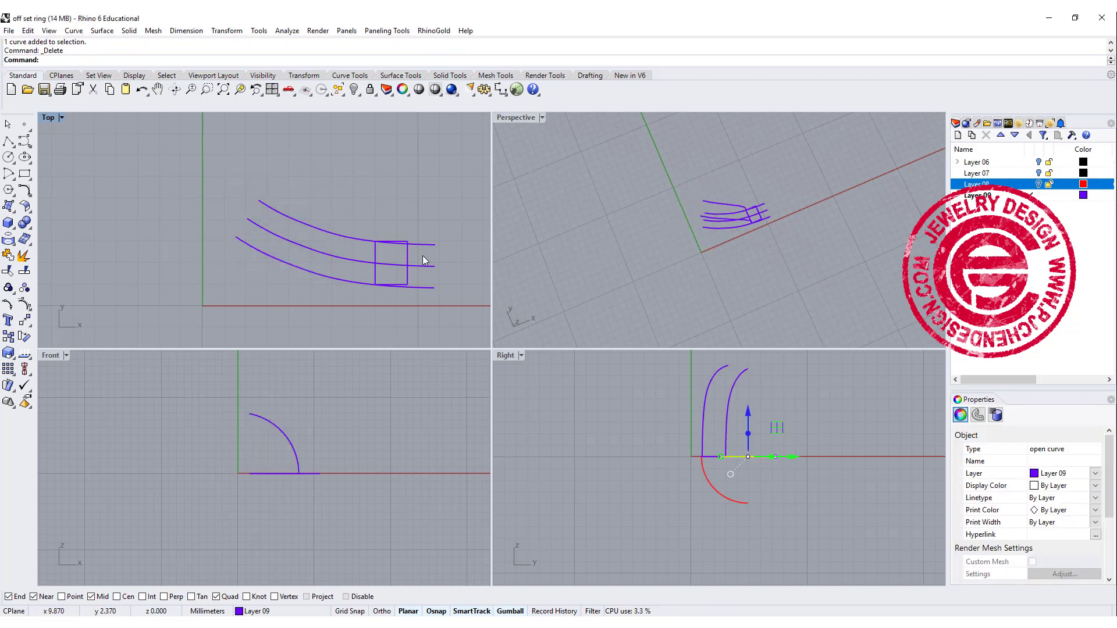
pyautogui.doubleClick(514, 119)
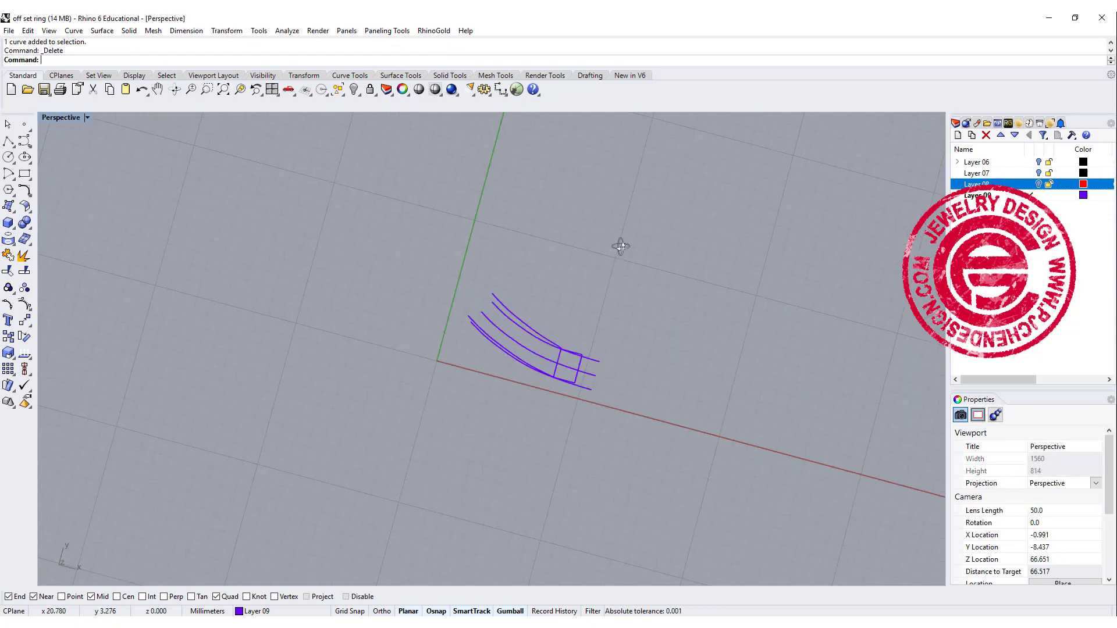
# - Sweep a tapered purple band along the two side rails with the bottom profile
pyautogui.moveTo(618, 244)
pyautogui.mouseDown(button='right')
pyautogui.moveTo(518, 320)
pyautogui.moveTo(545, 253)
pyautogui.mouseUp(button='right')
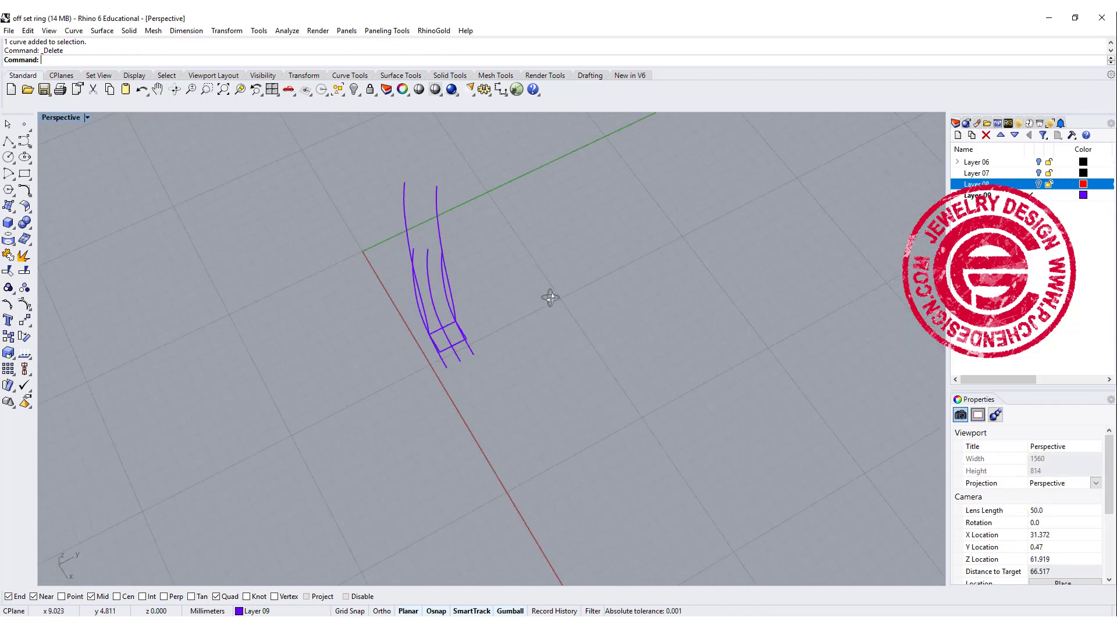
pyautogui.click(102, 30)
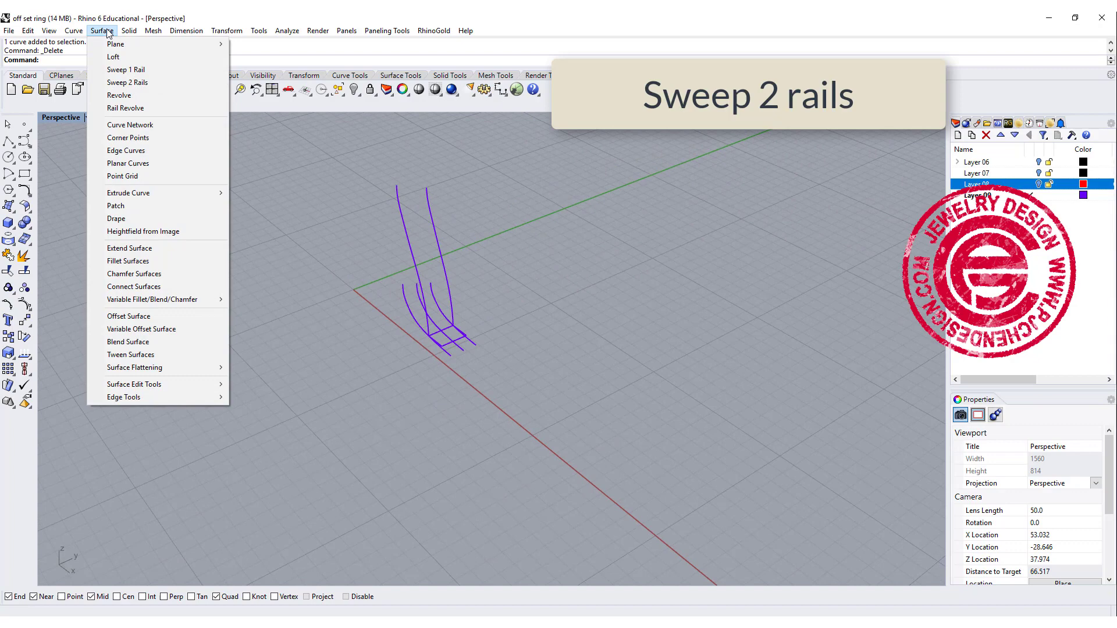
pyautogui.click(122, 86)
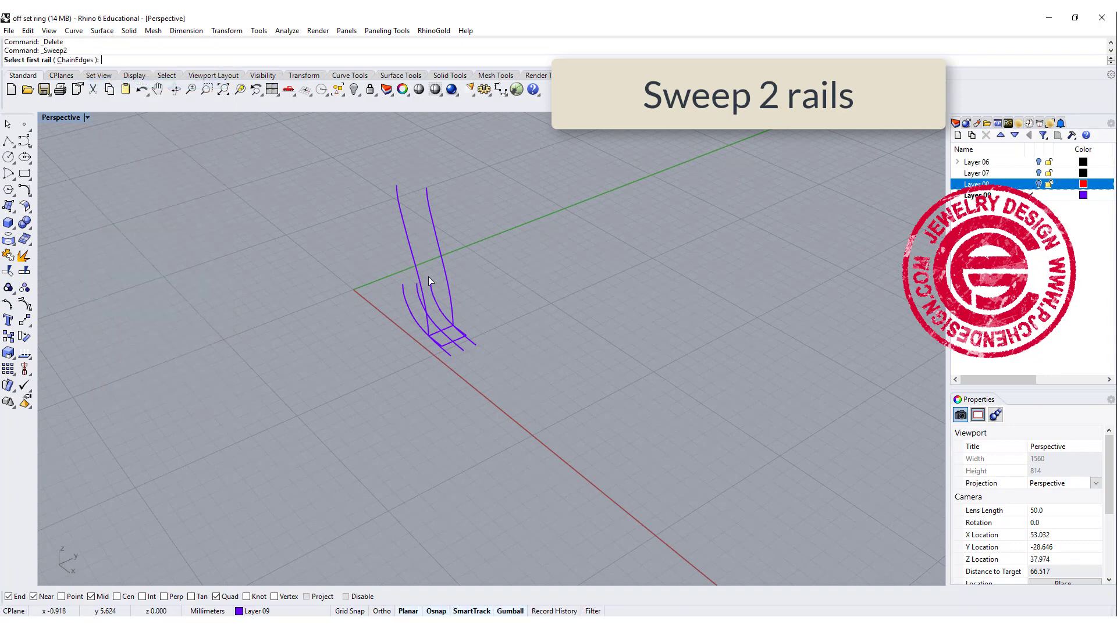
pyautogui.scroll(3, 429, 277)
pyautogui.click(413, 368)
pyautogui.click(473, 345)
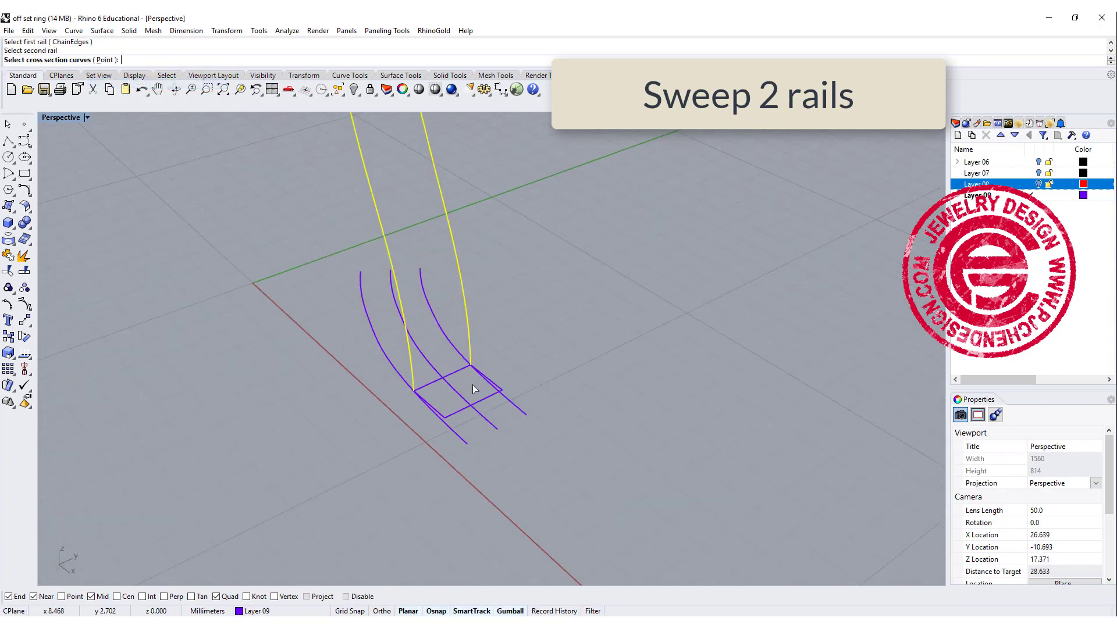
pyautogui.click(483, 398)
pyautogui.press('Return')
pyautogui.press('Return')
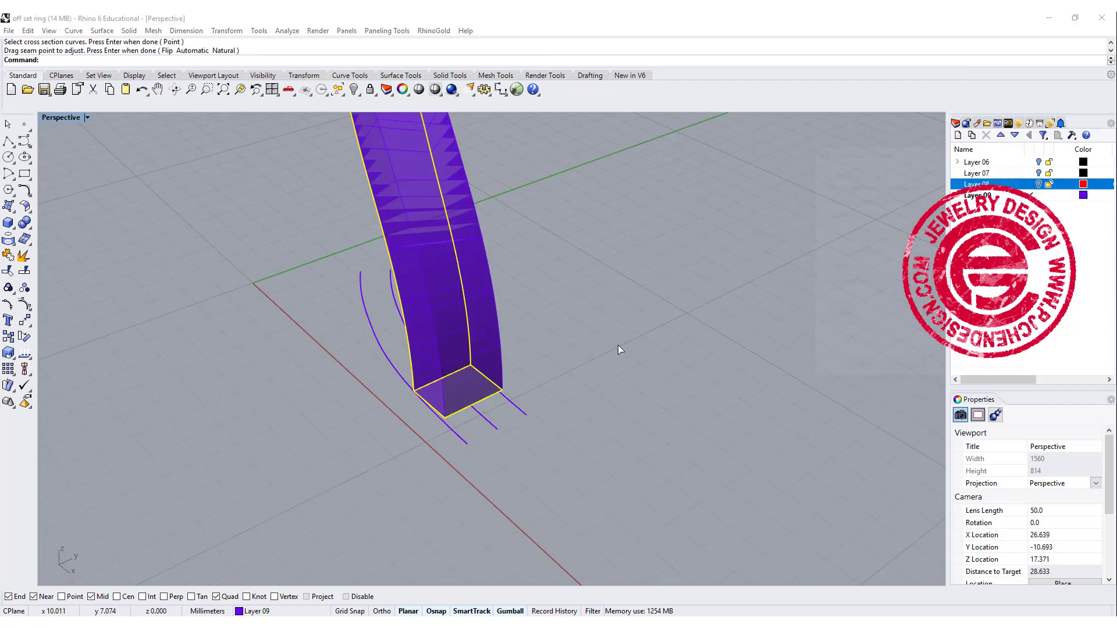
pyautogui.click(908, 369)
pyautogui.moveTo(506, 304); pyautogui.dragTo(576, 389, button='right')
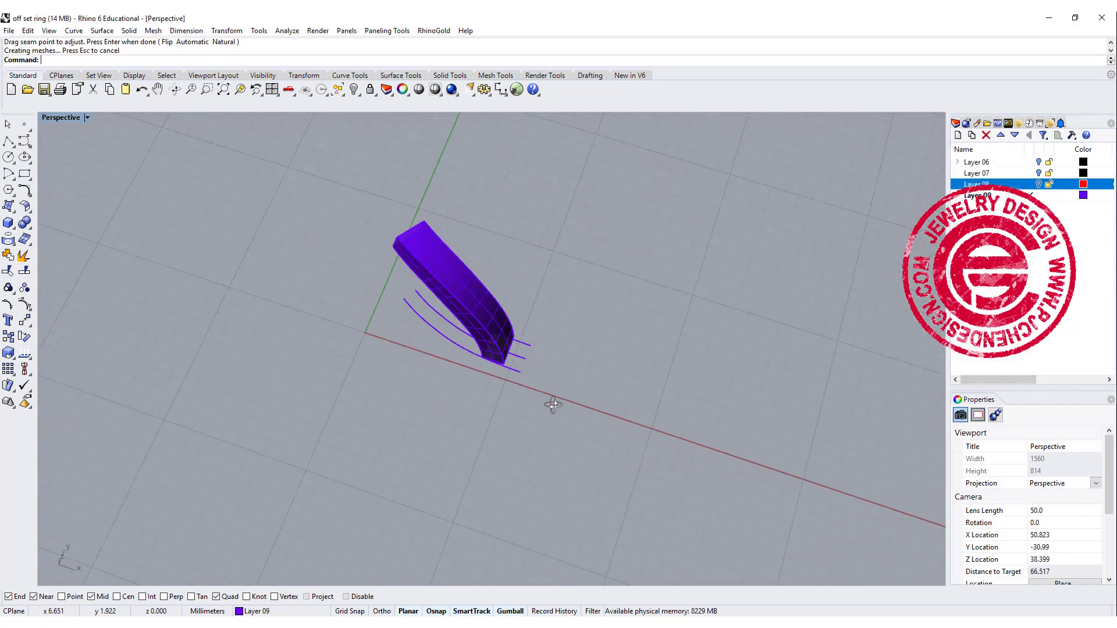
# - Turn on Layers 06 and 07 to show the red and white bands beside it
pyautogui.click(1038, 184)
pyautogui.click(1039, 173)
pyautogui.moveTo(524, 305)
pyautogui.mouseDown(button='right')
pyautogui.moveTo(506, 236)
pyautogui.moveTo(594, 281)
pyautogui.moveTo(534, 320)
pyautogui.moveTo(525, 375)
pyautogui.mouseUp(button='right')
pyautogui.scroll(3, 523, 376)
pyautogui.click(832, 182)
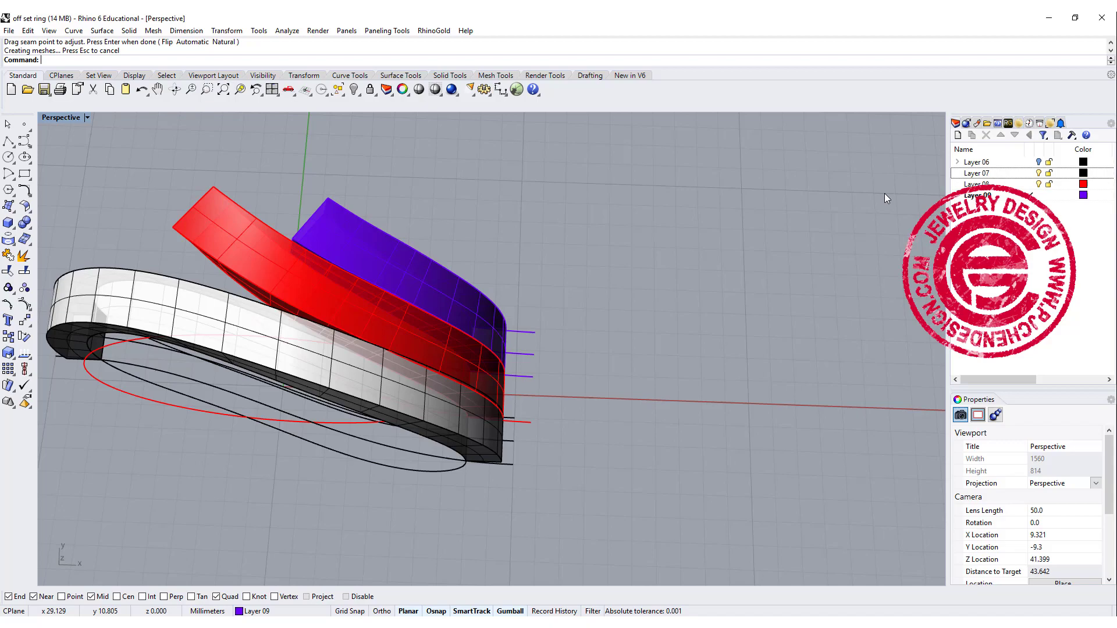
# - Create Layer 10 and move the purple, red and white bands and ring curve onto it
pyautogui.moveTo(559, 280)
pyautogui.mouseDown(button='right')
pyautogui.moveTo(459, 324)
pyautogui.moveTo(478, 287)
pyautogui.moveTo(474, 238)
pyautogui.mouseUp(button='right')
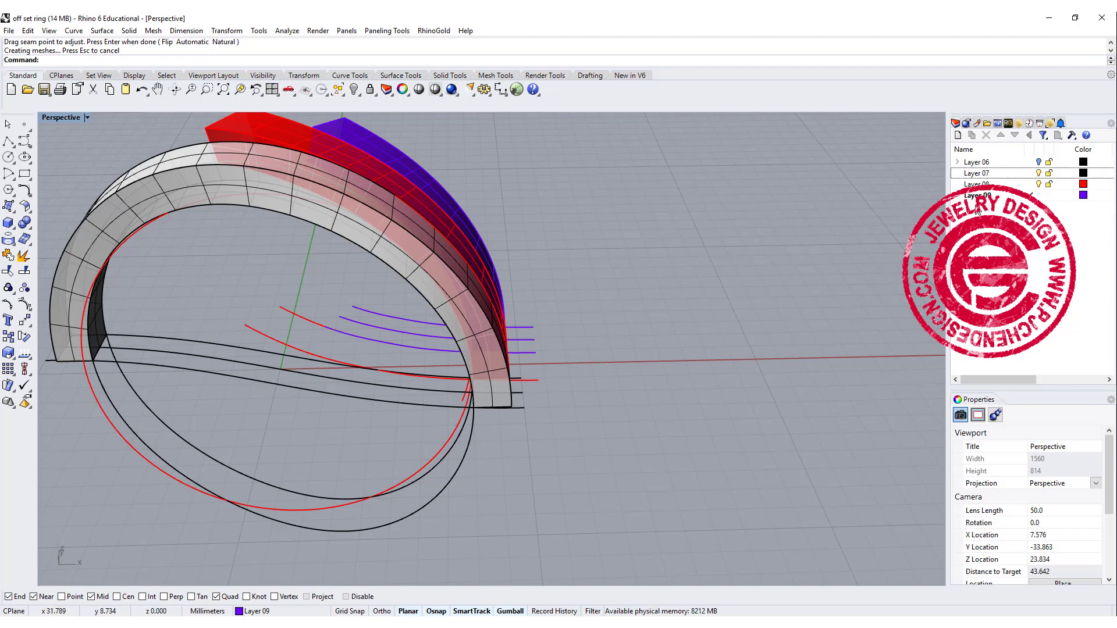
pyautogui.click(958, 136)
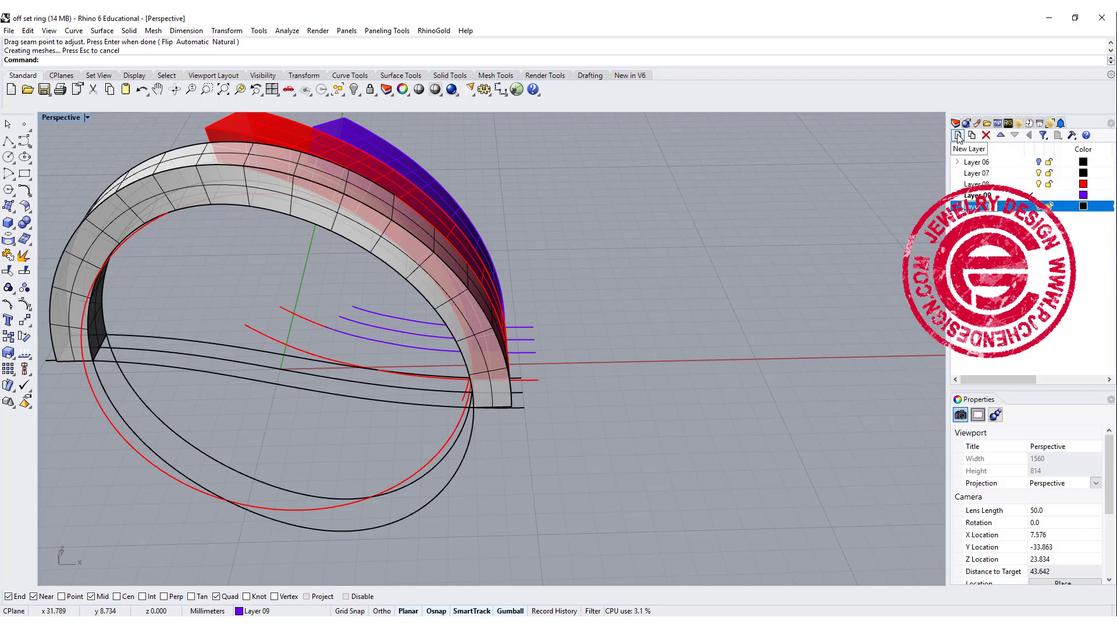
pyautogui.keyDown('shift'); pyautogui.click(384, 235); pyautogui.keyUp('shift')
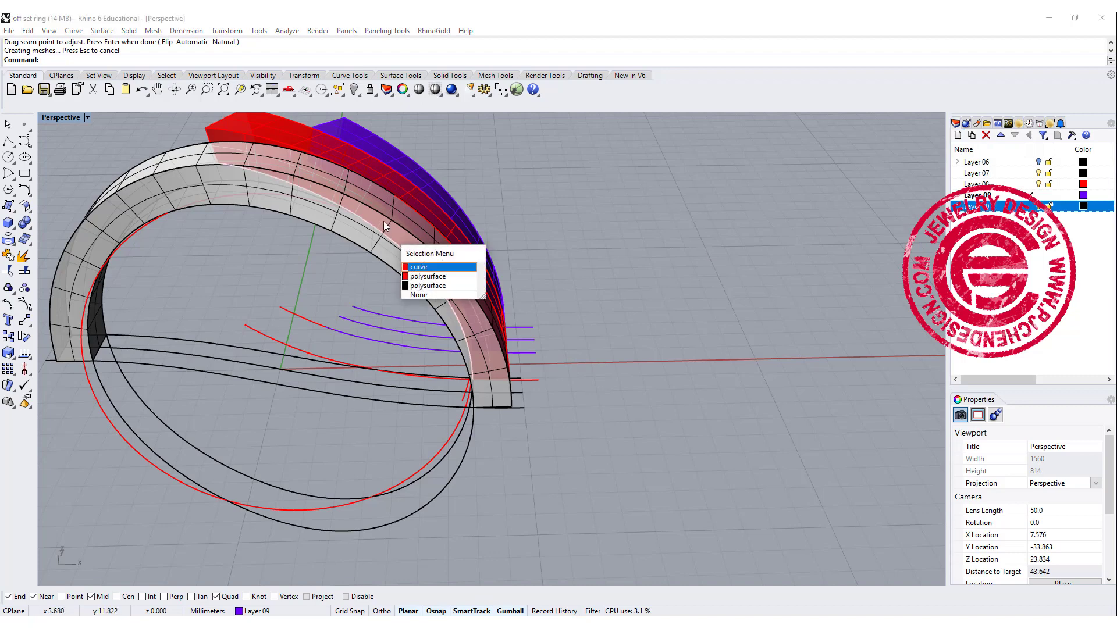
pyautogui.click(419, 261)
pyautogui.keyDown('shift'); pyautogui.click(404, 171); pyautogui.keyUp('shift')
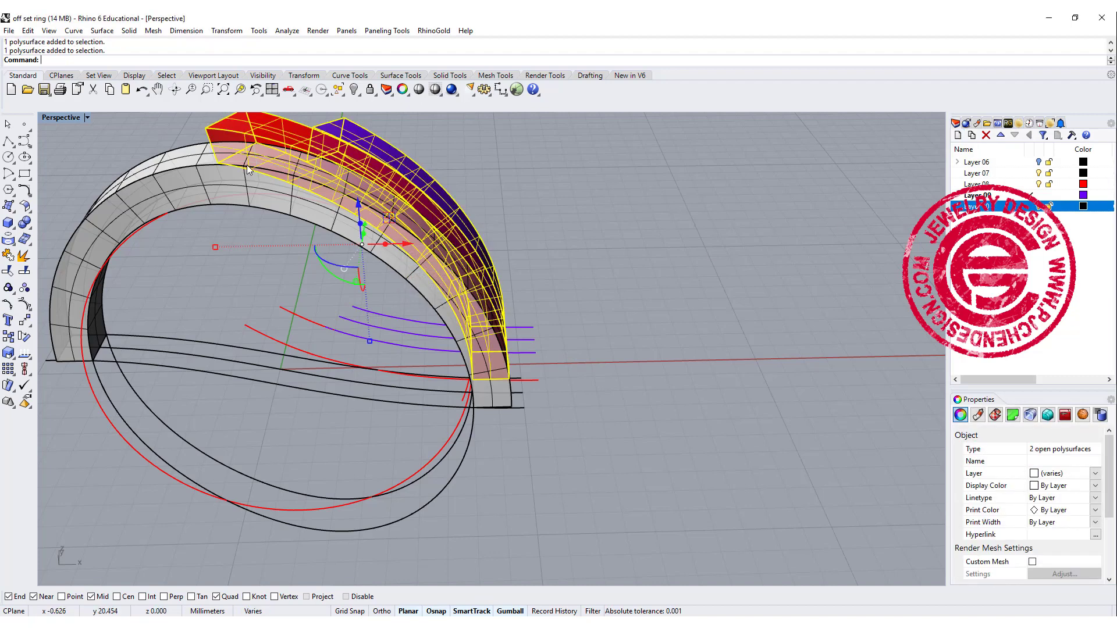
pyautogui.keyDown('shift'); pyautogui.click(156, 168); pyautogui.keyUp('shift')
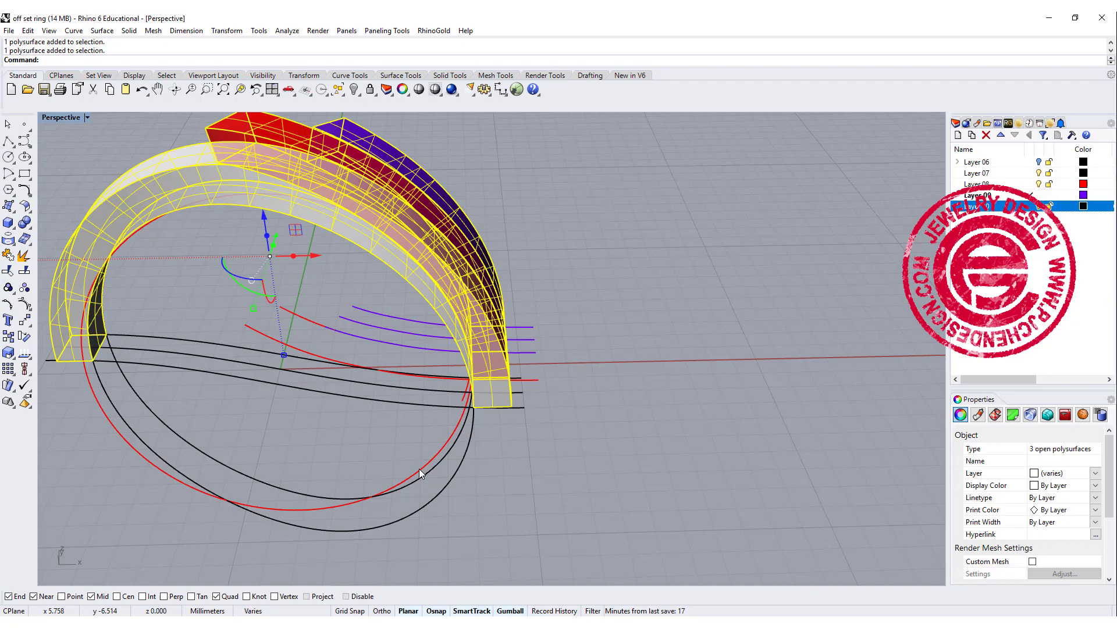
pyautogui.moveTo(427, 480); pyautogui.dragTo(450, 520, button='right')
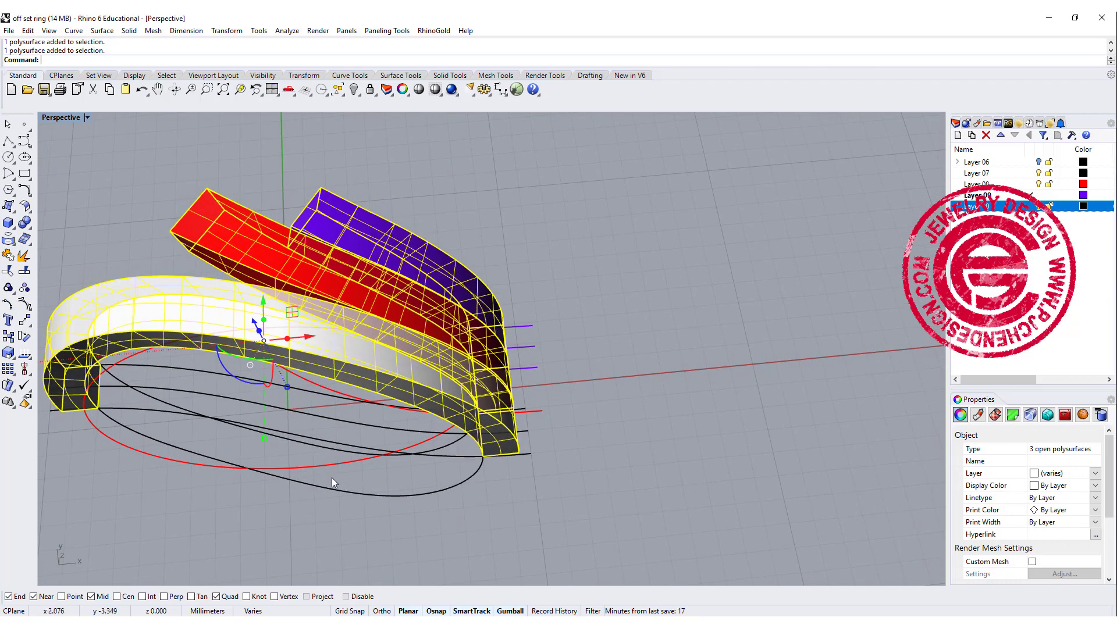
pyautogui.keyDown('shift'); pyautogui.click(325, 469); pyautogui.keyUp('shift')
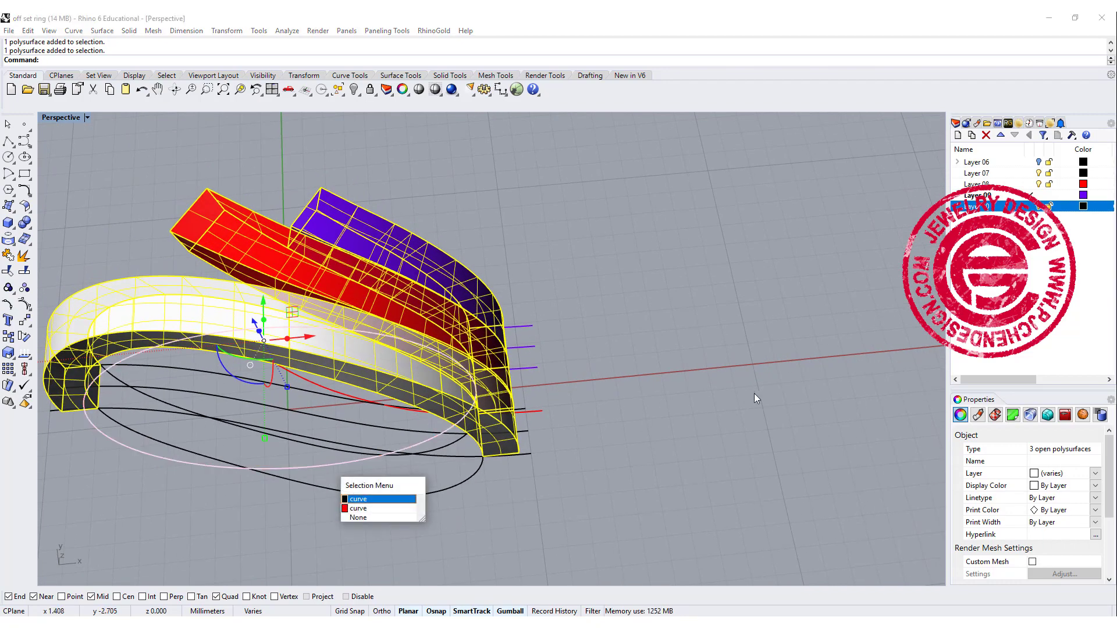
pyautogui.click(378, 499)
pyautogui.rightClick(1050, 206)
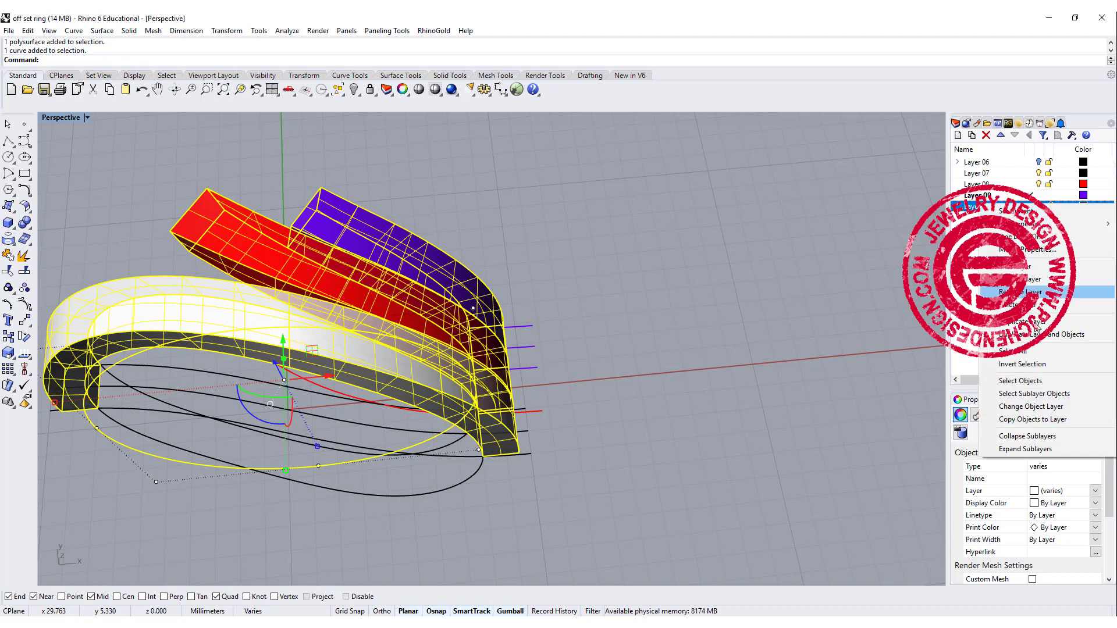
pyautogui.click(1031, 407)
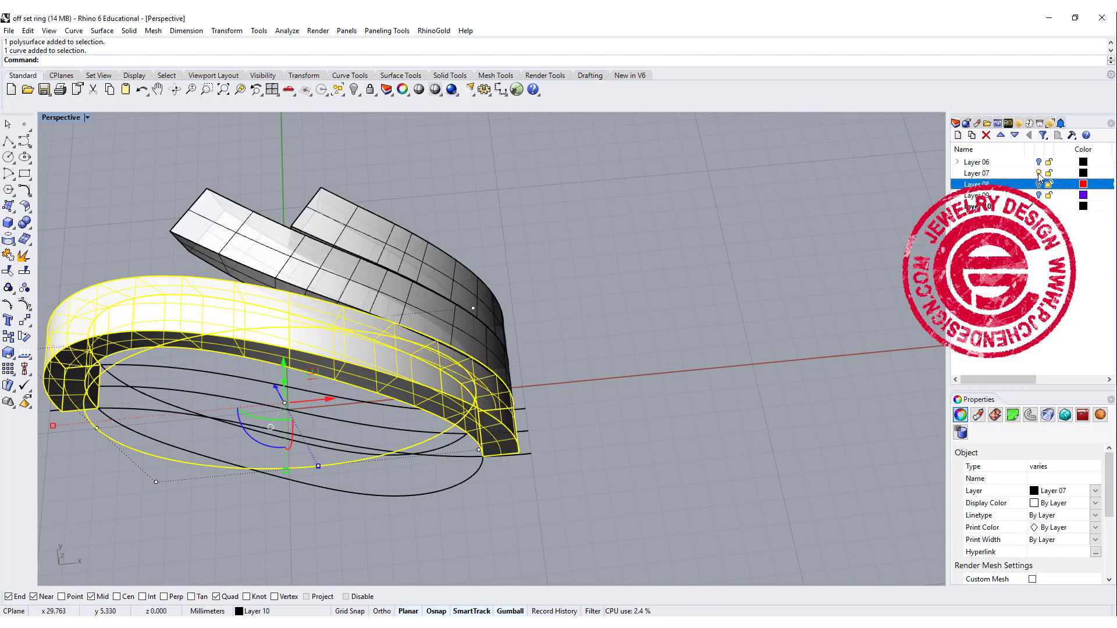
# - Raise the top band slightly upward with the gumball Z arrow
pyautogui.press('Escape')
pyautogui.scroll(-3, 617, 332)
pyautogui.moveTo(618, 332)
pyautogui.mouseDown(button='right')
pyautogui.moveTo(530, 257)
pyautogui.moveTo(596, 347)
pyautogui.moveTo(568, 379)
pyautogui.mouseUp(button='right')
pyautogui.scroll(4, 608, 341)
pyautogui.scroll(4, 608, 341)
pyautogui.moveTo(565, 322); pyautogui.dragTo(431, 289, button='right')
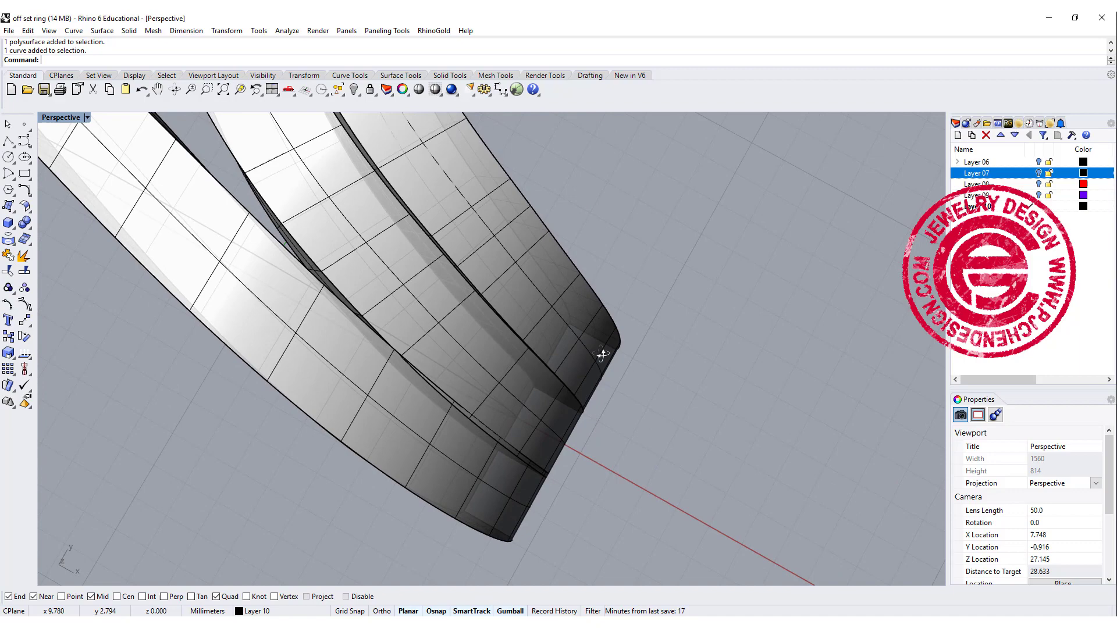
pyautogui.click(220, 202)
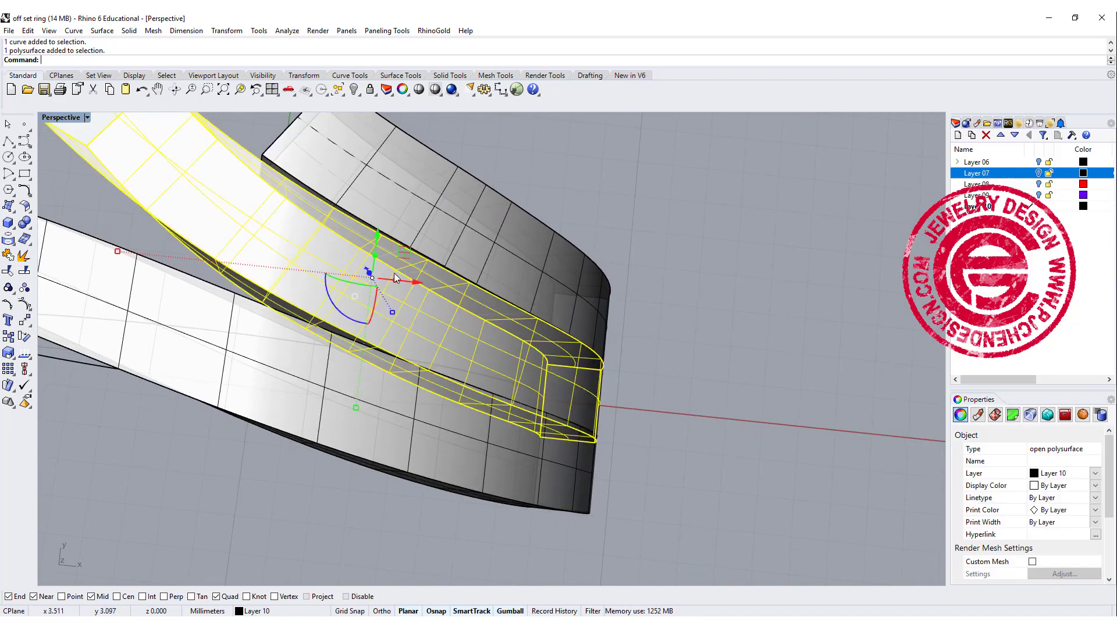
pyautogui.moveTo(376, 238); pyautogui.dragTo(396, 196)
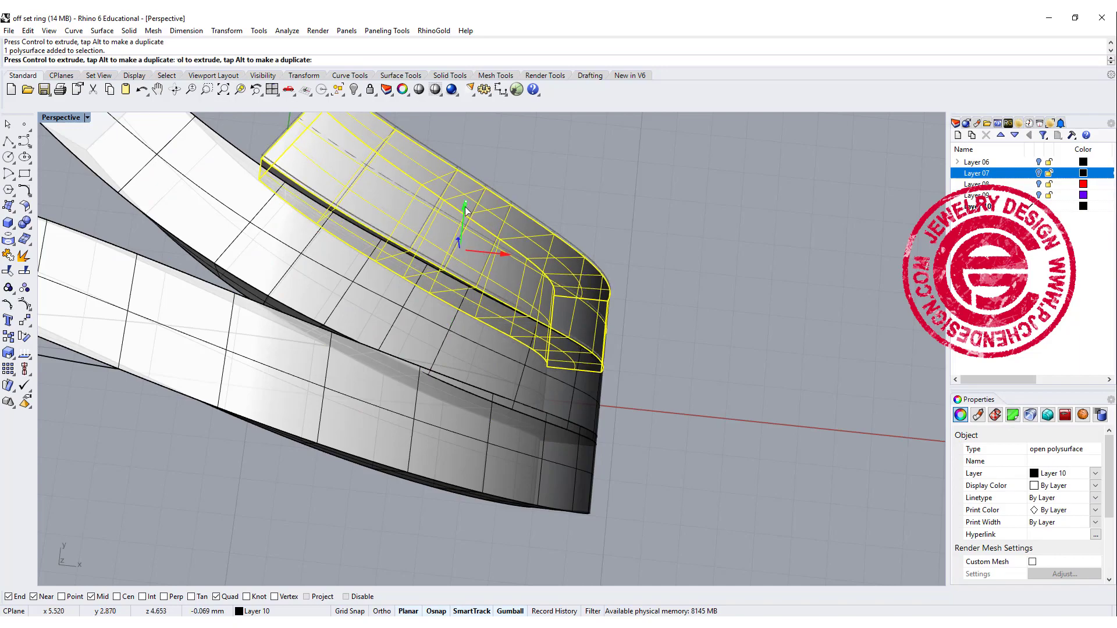
pyautogui.press('Escape')
# - Select the upper bands, leaving only the front band selected
pyautogui.moveTo(635, 218)
pyautogui.mouseDown(button='right')
pyautogui.moveTo(663, 361)
pyautogui.moveTo(672, 303)
pyautogui.moveTo(716, 349)
pyautogui.mouseUp(button='right')
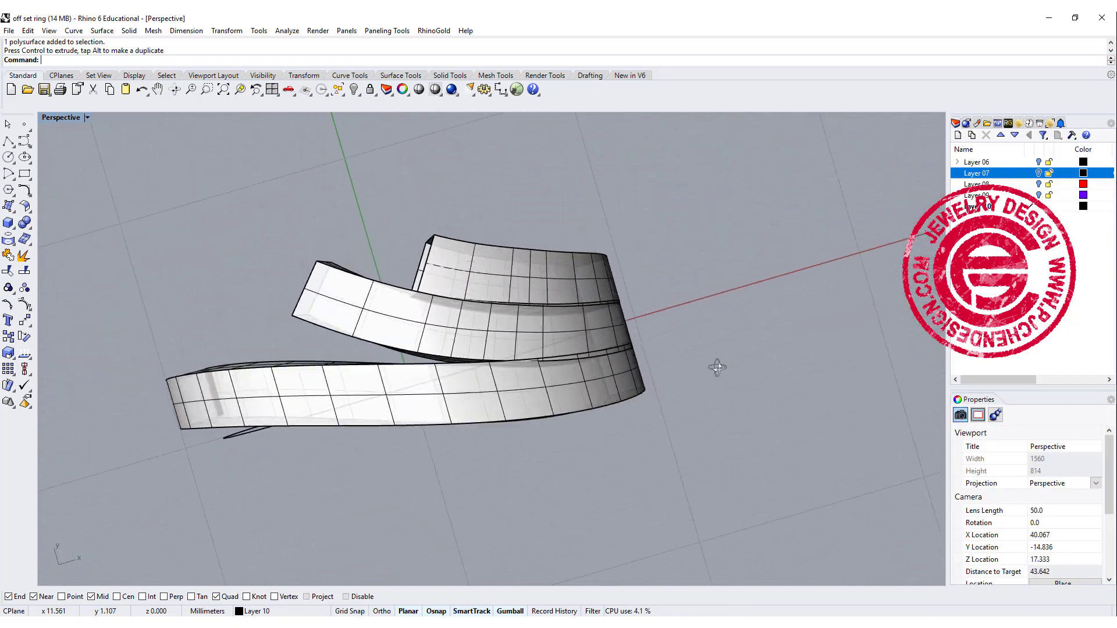
pyautogui.keyDown('shift'); pyautogui.click(491, 203); pyautogui.keyUp('shift')
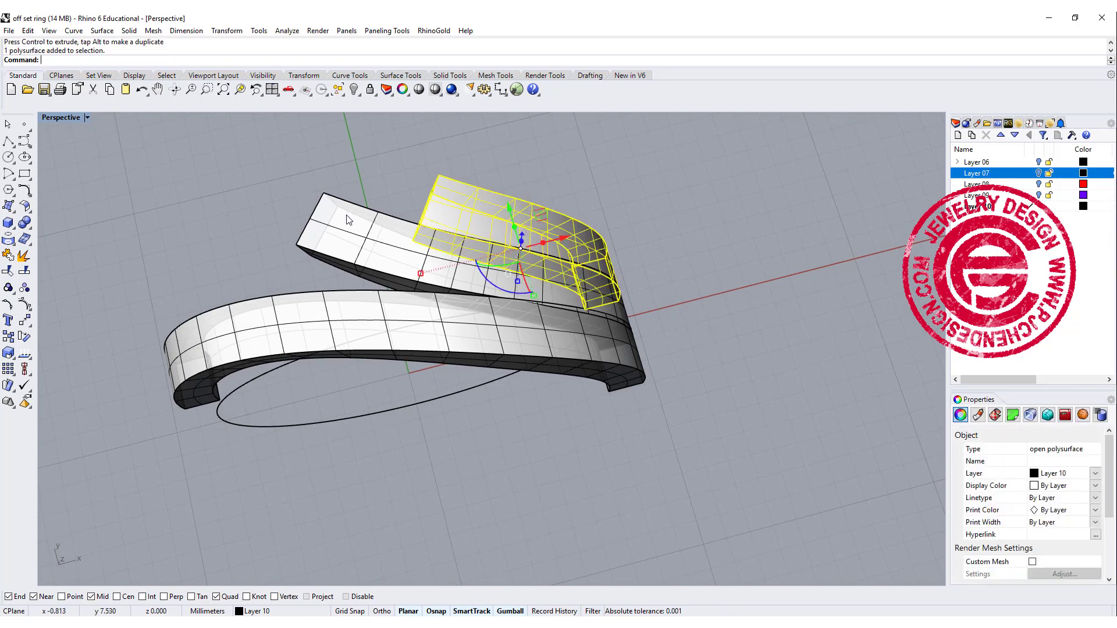
pyautogui.keyDown('shift'); pyautogui.click(349, 220); pyautogui.keyUp('shift')
pyautogui.keyDown('shift'); pyautogui.click(247, 326); pyautogui.keyUp('shift')
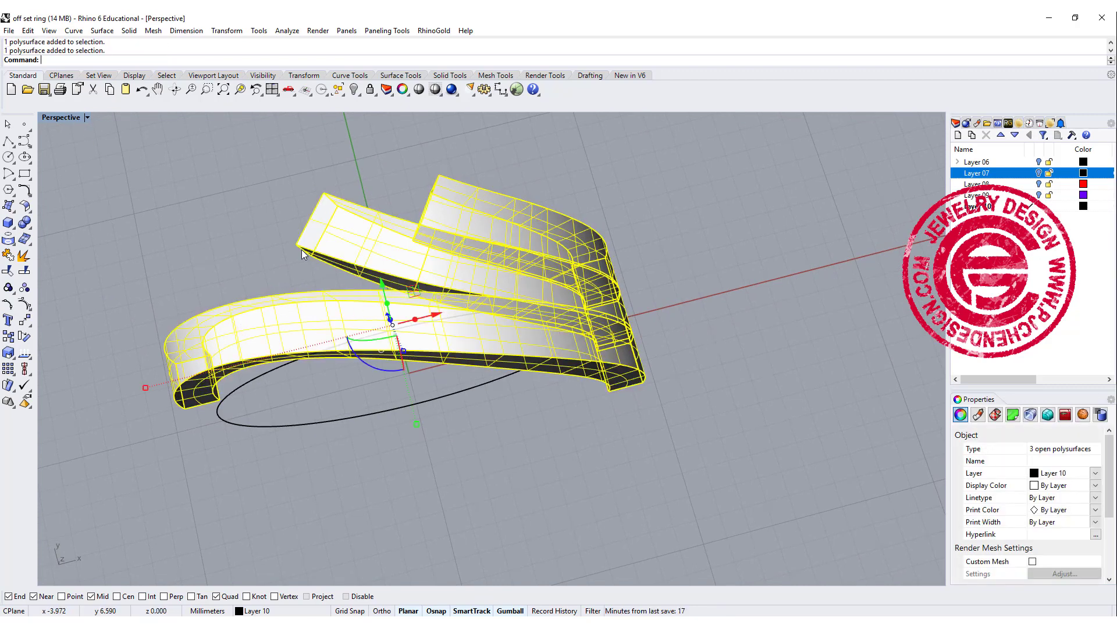
pyautogui.click(410, 230)
pyautogui.moveTo(175, 339); pyautogui.dragTo(240, 198, button='right')
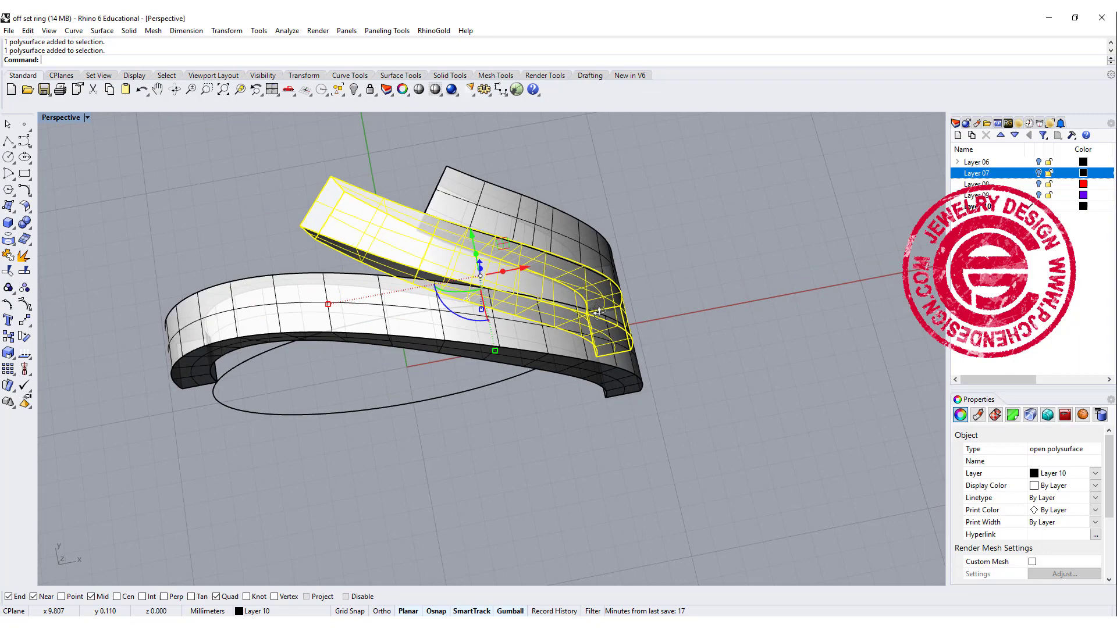
# - Restore the four-view layout and select the two upper bands
pyautogui.doubleClick(64, 117)
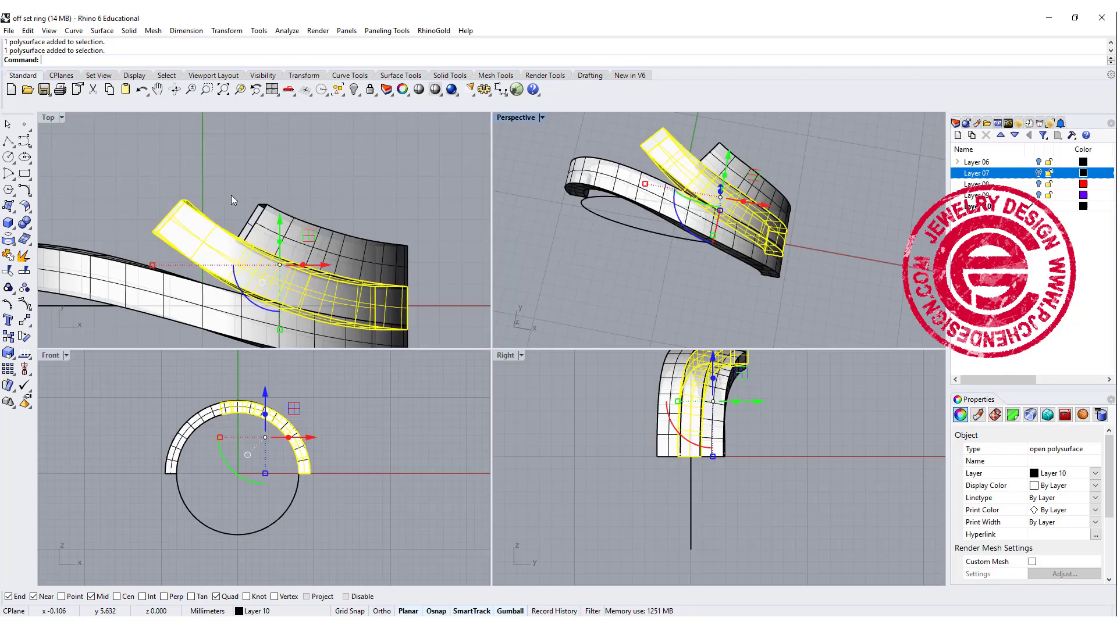
pyautogui.keyDown('shift'); pyautogui.click(199, 196); pyautogui.keyUp('shift')
pyautogui.keyDown('shift'); pyautogui.click(153, 210); pyautogui.keyUp('shift')
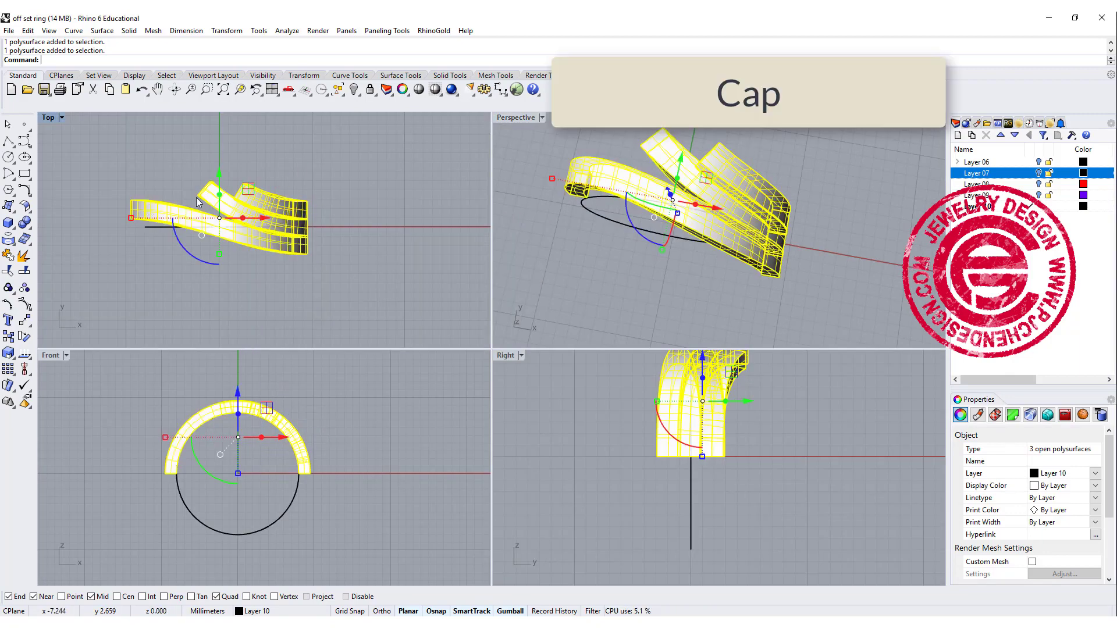
pyautogui.press('Return')
pyautogui.click(265, 193)
pyautogui.keyDown('shift'); pyautogui.click(214, 199); pyautogui.keyUp('shift')
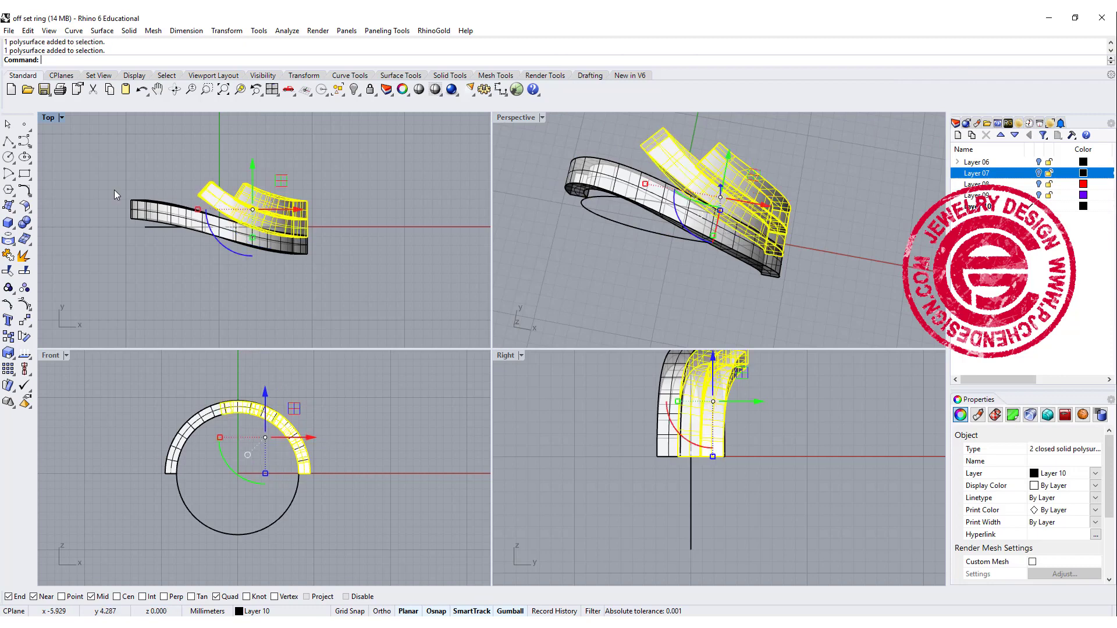
# - Rotate-copy the two upper bands about the origin to the ring's opposite side
pyautogui.click(25, 340)
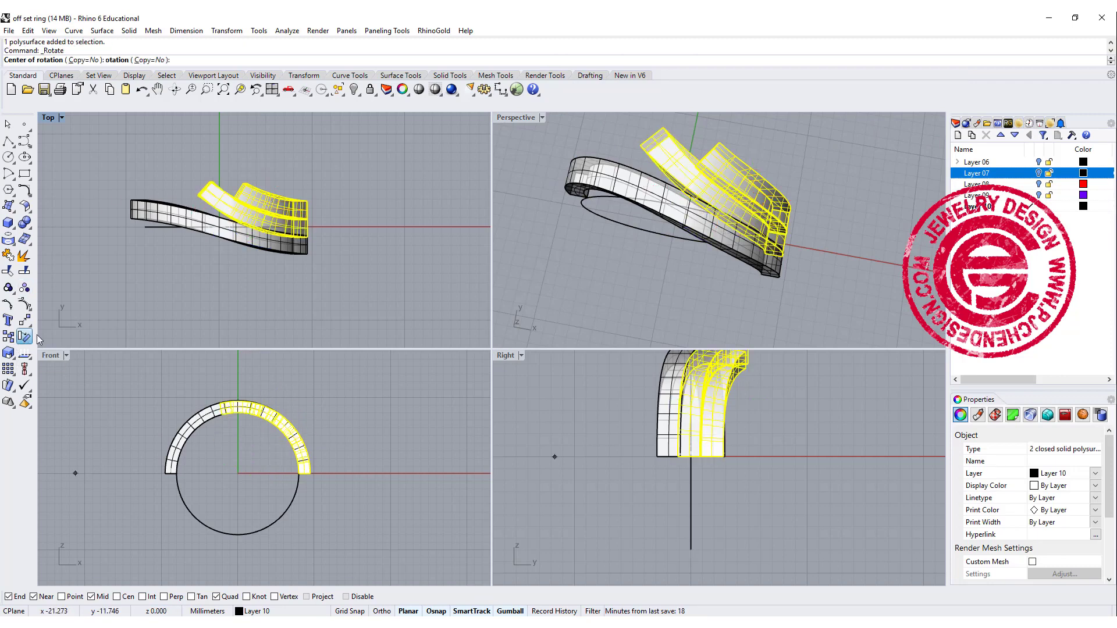
pyautogui.click(83, 60)
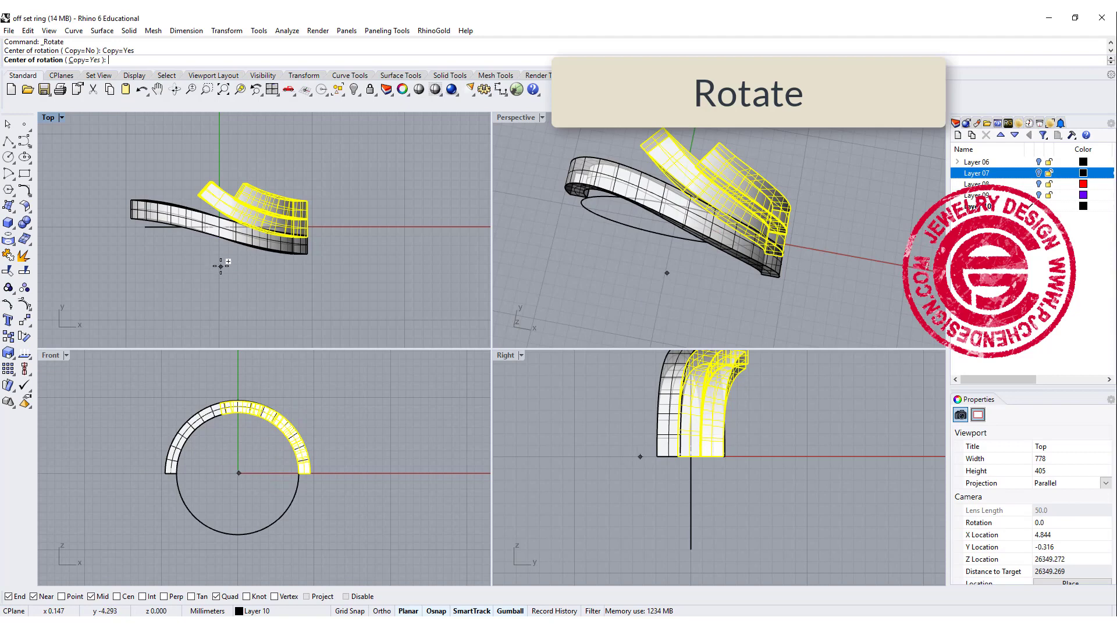
pyautogui.write('0')
pyautogui.press('Return')
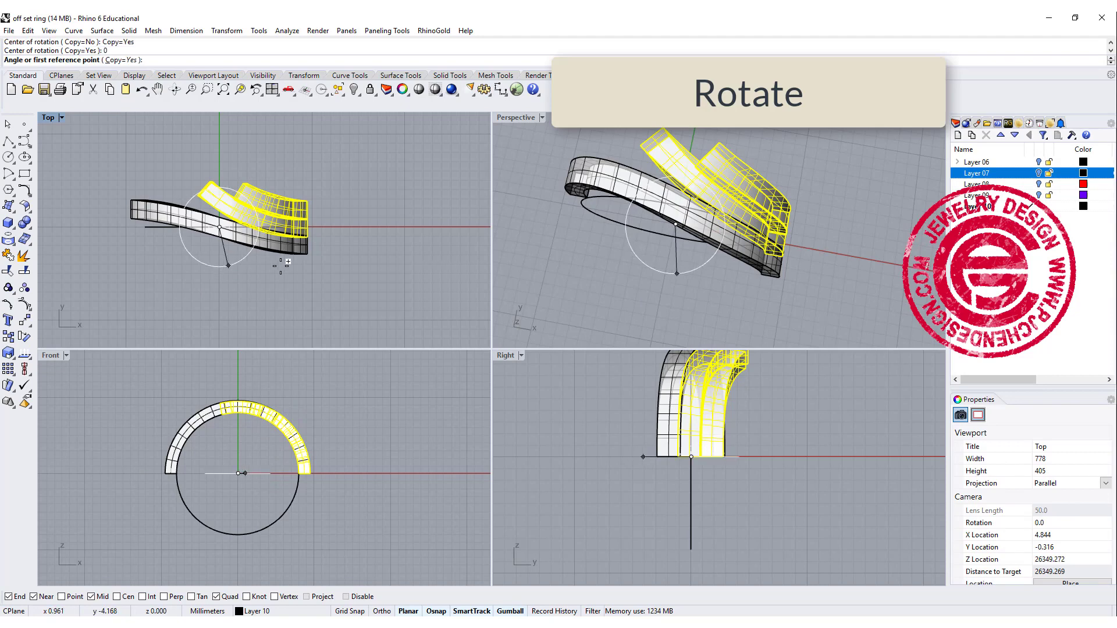
pyautogui.click(356, 225)
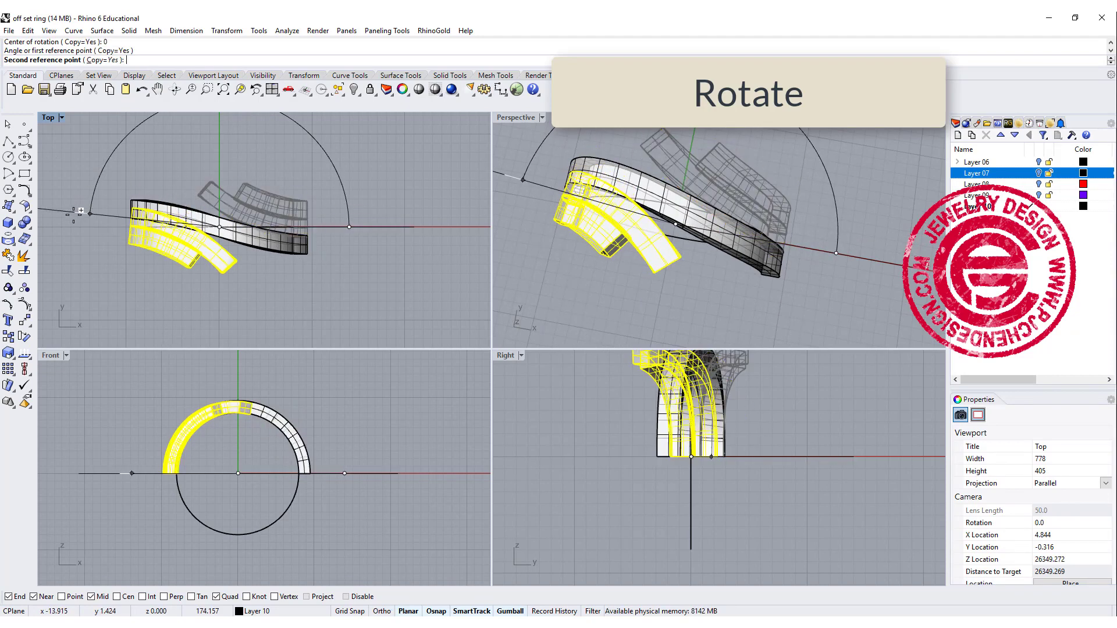
pyautogui.click(96, 261)
pyautogui.press('Return')
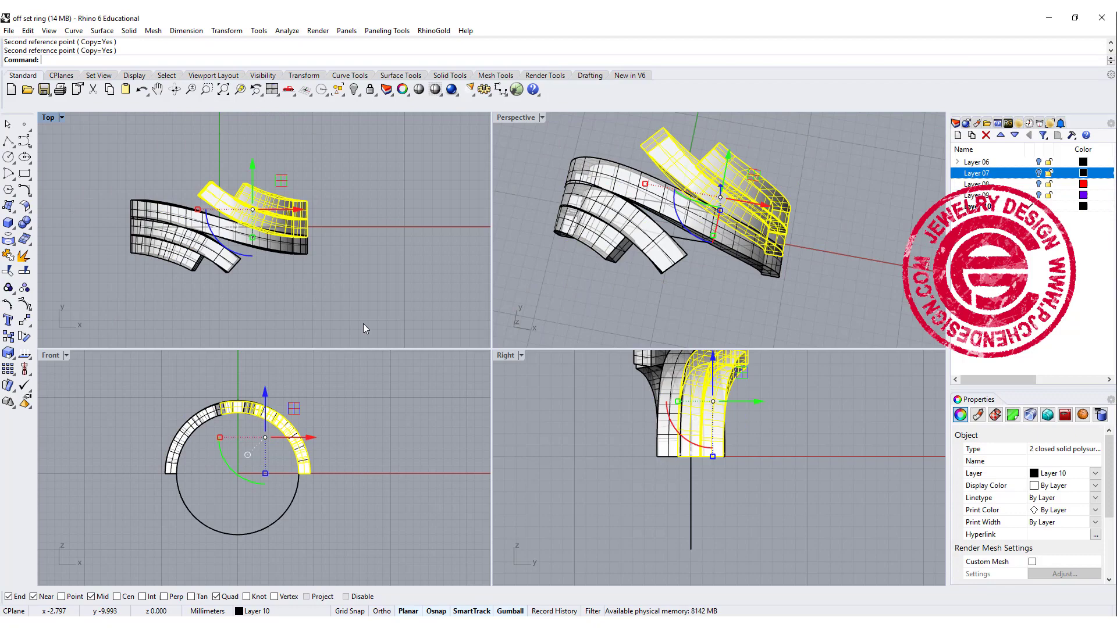
pyautogui.click(624, 309)
pyautogui.moveTo(623, 309)
pyautogui.mouseDown(button='right')
pyautogui.moveTo(703, 222)
pyautogui.moveTo(759, 218)
pyautogui.moveTo(726, 278)
pyautogui.mouseUp(button='right')
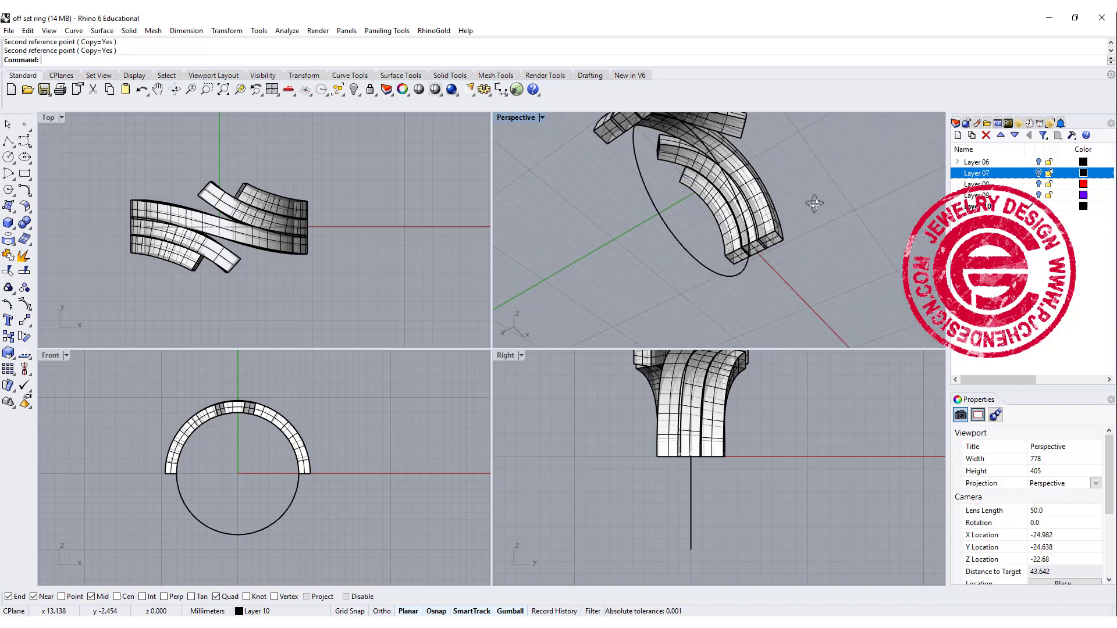
pyautogui.scroll(2, 725, 274)
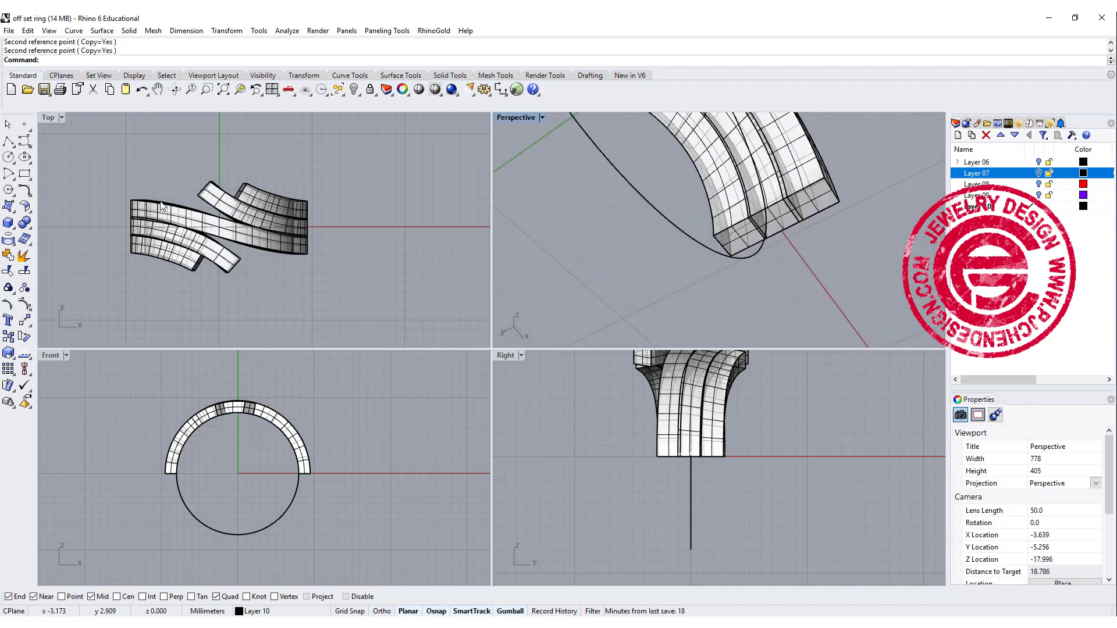
# - Draw rectangle profiles capping both band ends using End snaps
pyautogui.click(26, 177)
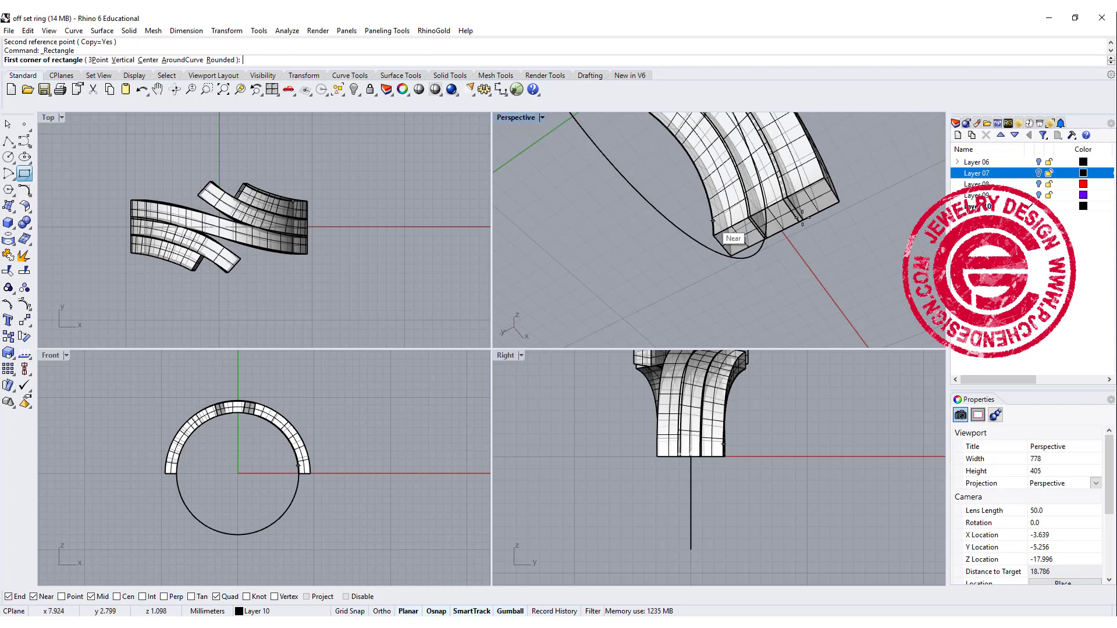
pyautogui.click(830, 185)
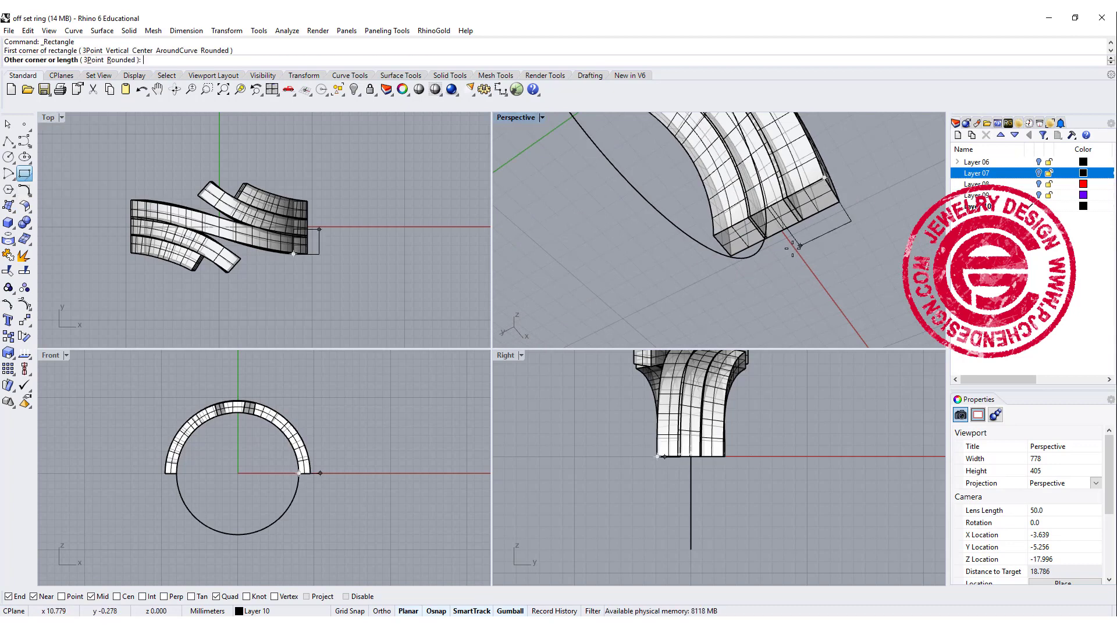
pyautogui.click(732, 257)
pyautogui.rightClick(804, 261)
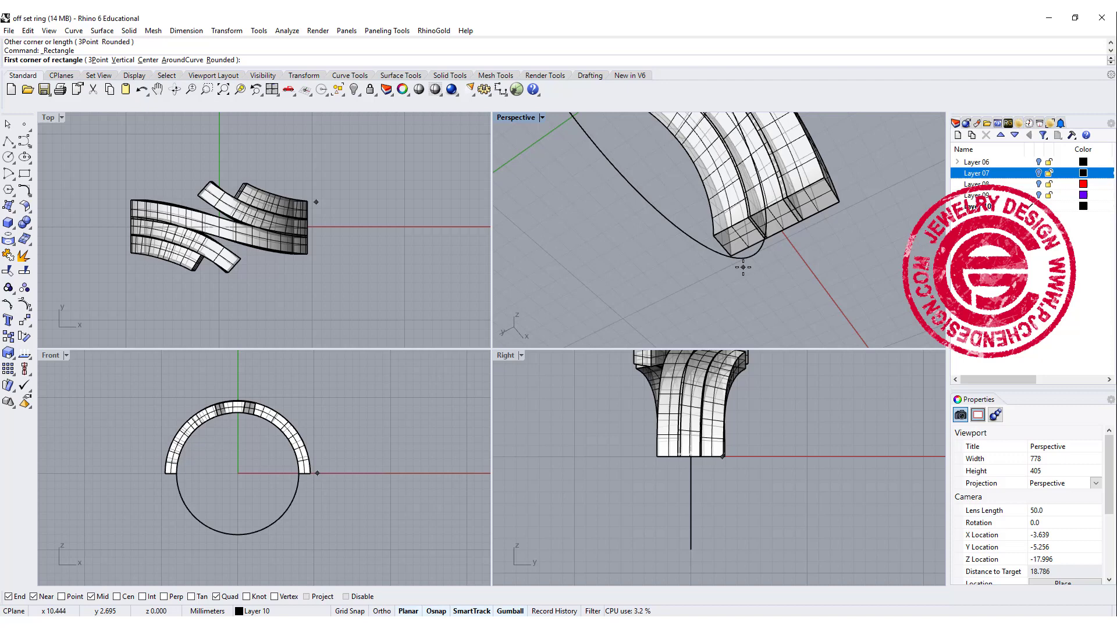
pyautogui.scroll(-1, 768, 279)
pyautogui.press('Escape')
pyautogui.moveTo(743, 272)
pyautogui.mouseDown(button='right')
pyautogui.moveTo(549, 258)
pyautogui.moveTo(631, 236)
pyautogui.mouseUp(button='right')
pyautogui.rightClick(631, 237)
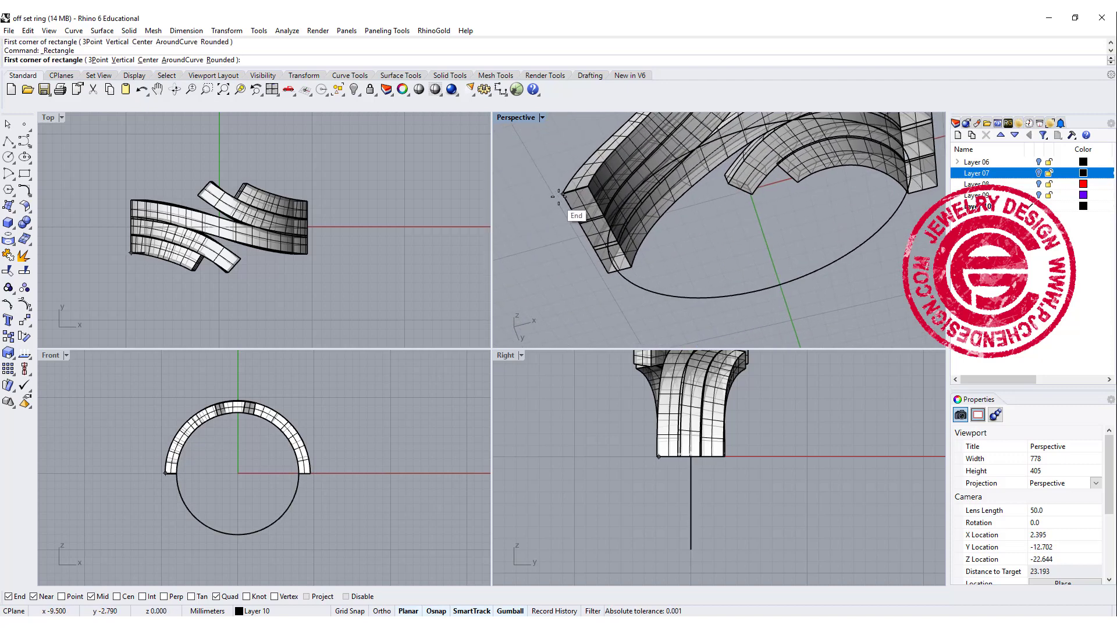
pyautogui.click(556, 198)
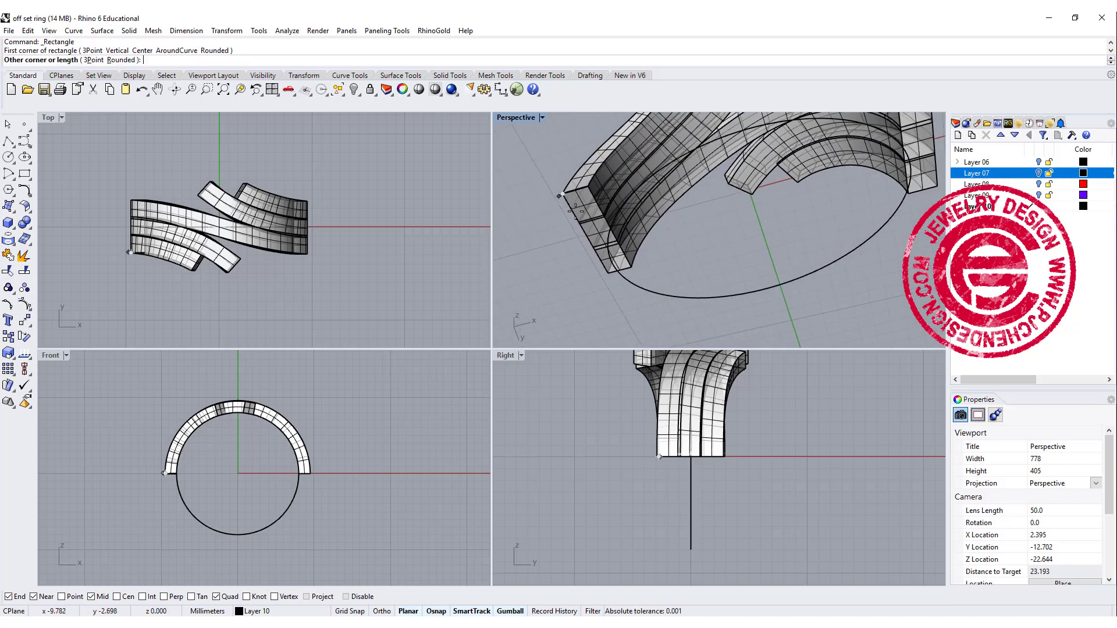
pyautogui.click(630, 269)
pyautogui.scroll(-3, 731, 253)
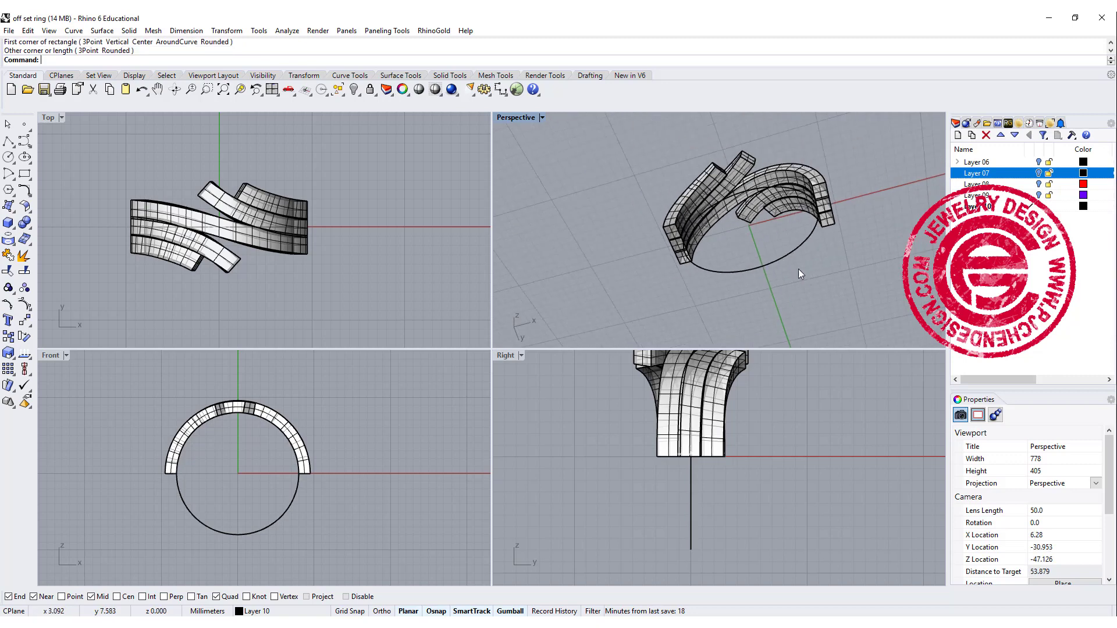
pyautogui.scroll(-2, 799, 270)
# - Draw a small rectangle at the circle's bottom and move it to straddle the circle
pyautogui.moveTo(711, 533); pyautogui.dragTo(683, 459, button='right')
pyautogui.rightClick(665, 476)
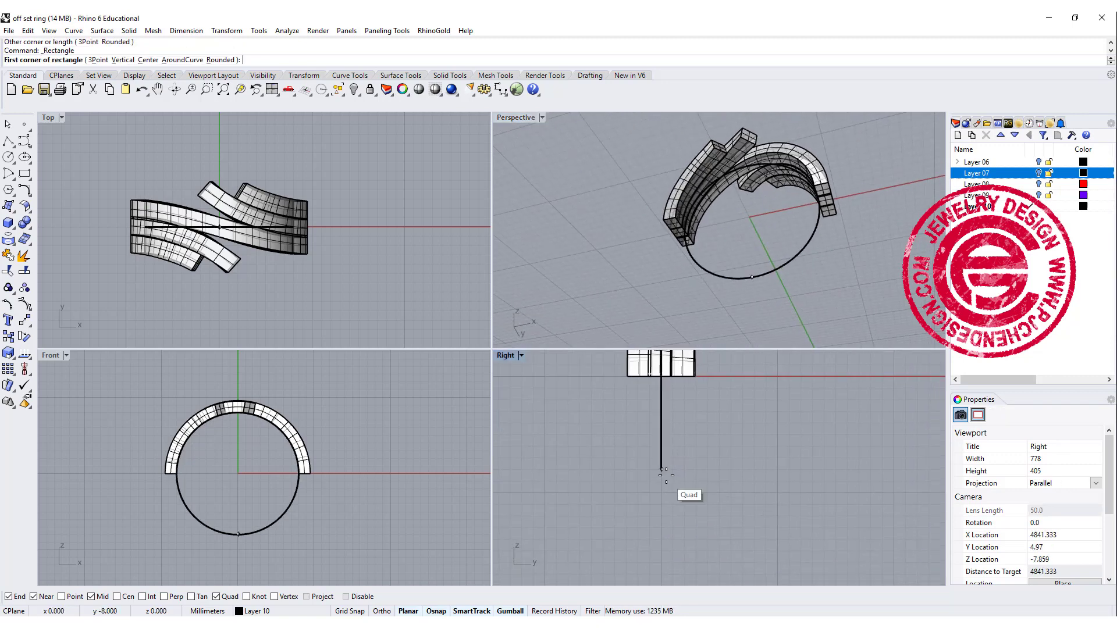
pyautogui.click(663, 473)
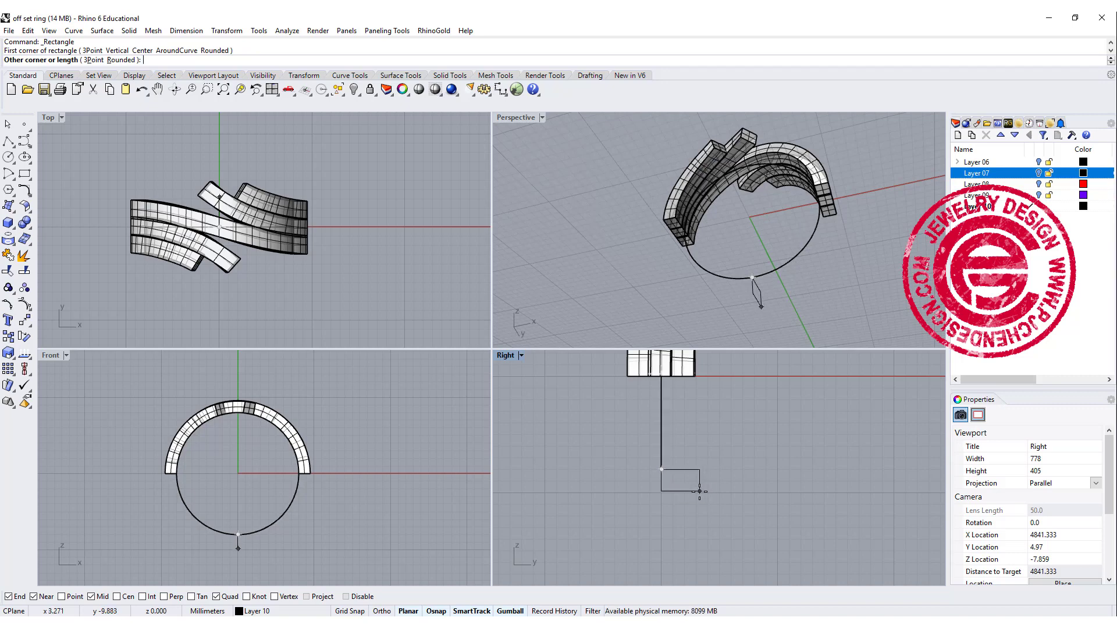
pyautogui.click(700, 490)
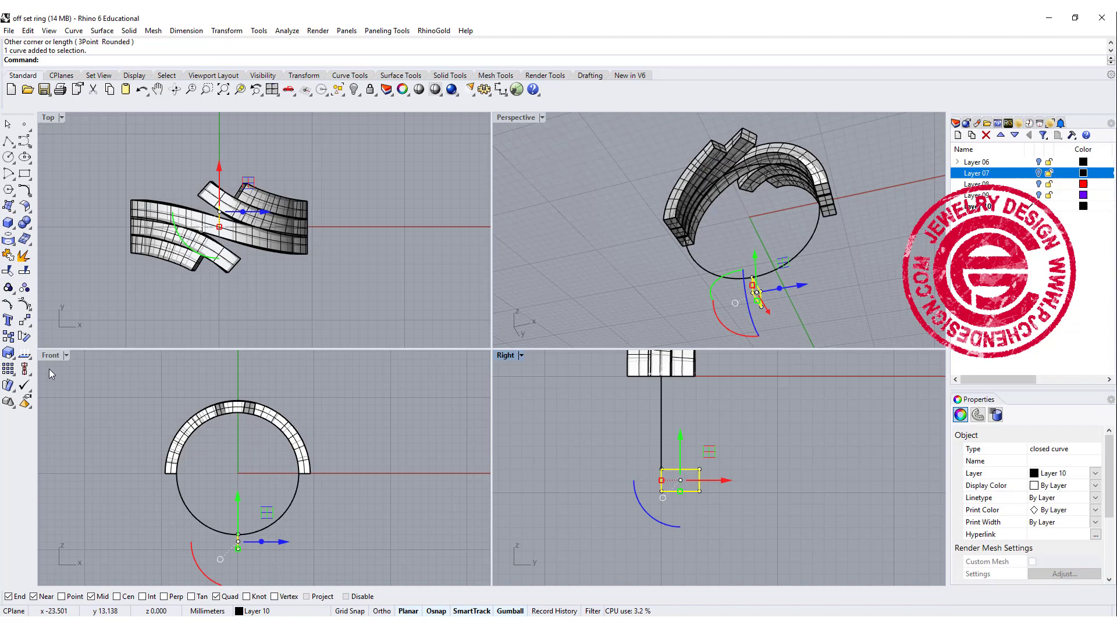
pyautogui.click(25, 321)
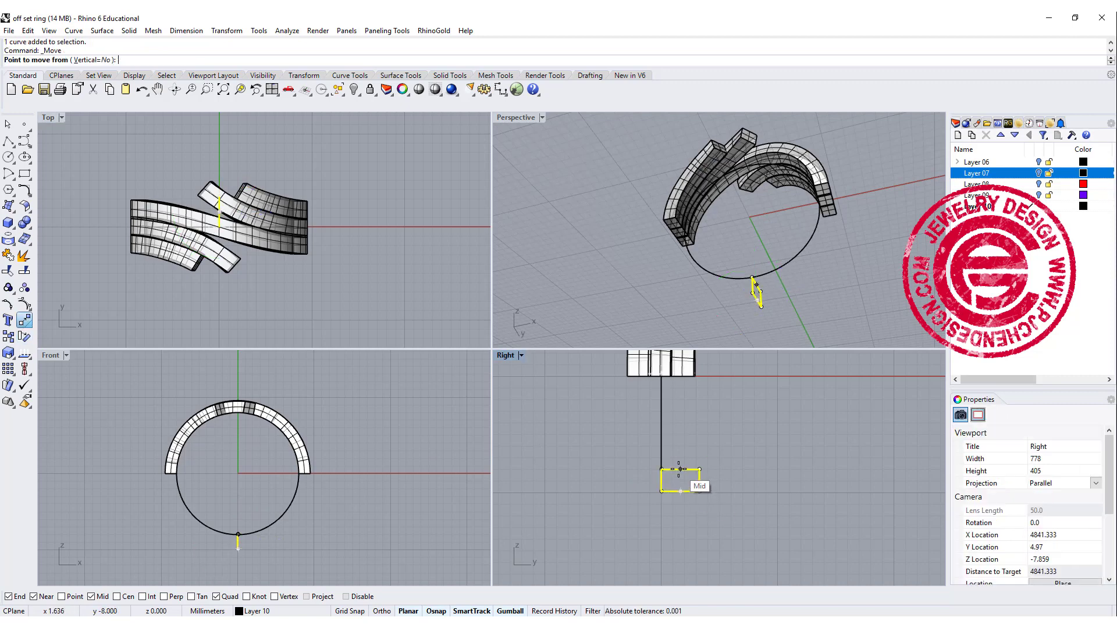
pyautogui.click(680, 487)
pyautogui.click(662, 480)
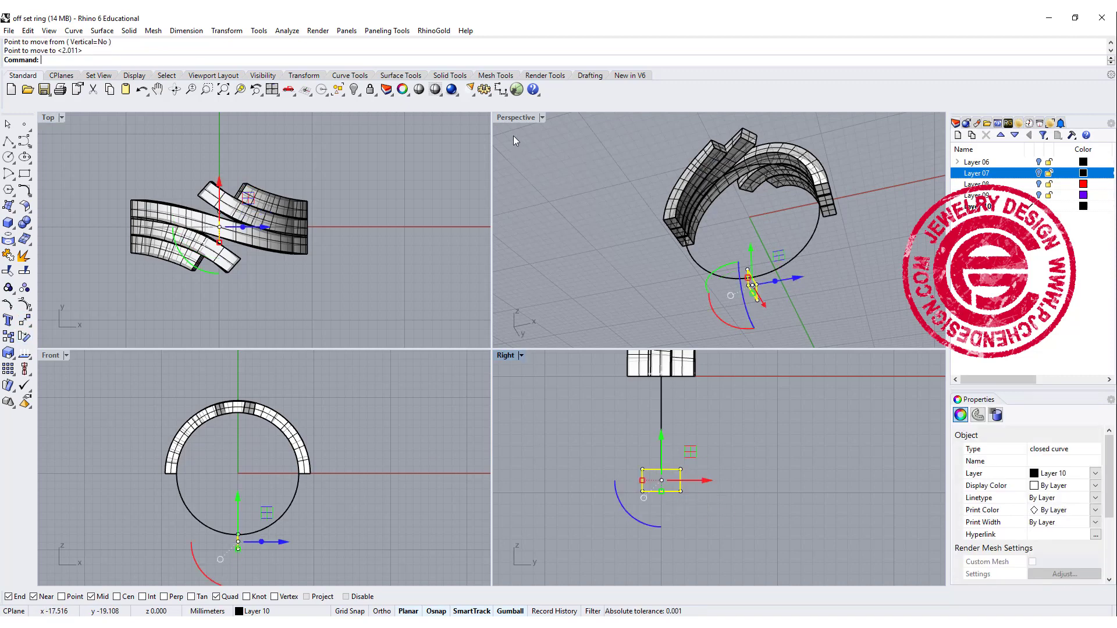
pyautogui.doubleClick(515, 117)
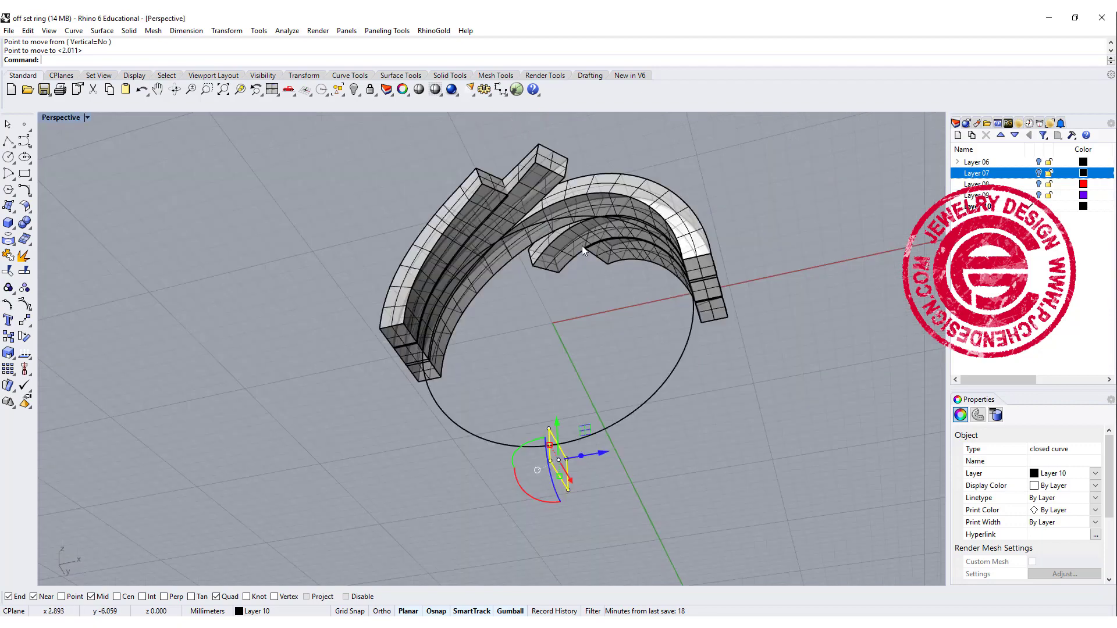
pyautogui.moveTo(583, 245); pyautogui.dragTo(564, 326, button='right')
# - Sweep along the ring circle rail through both band-end profiles and the bottom rectangle
pyautogui.click(565, 327)
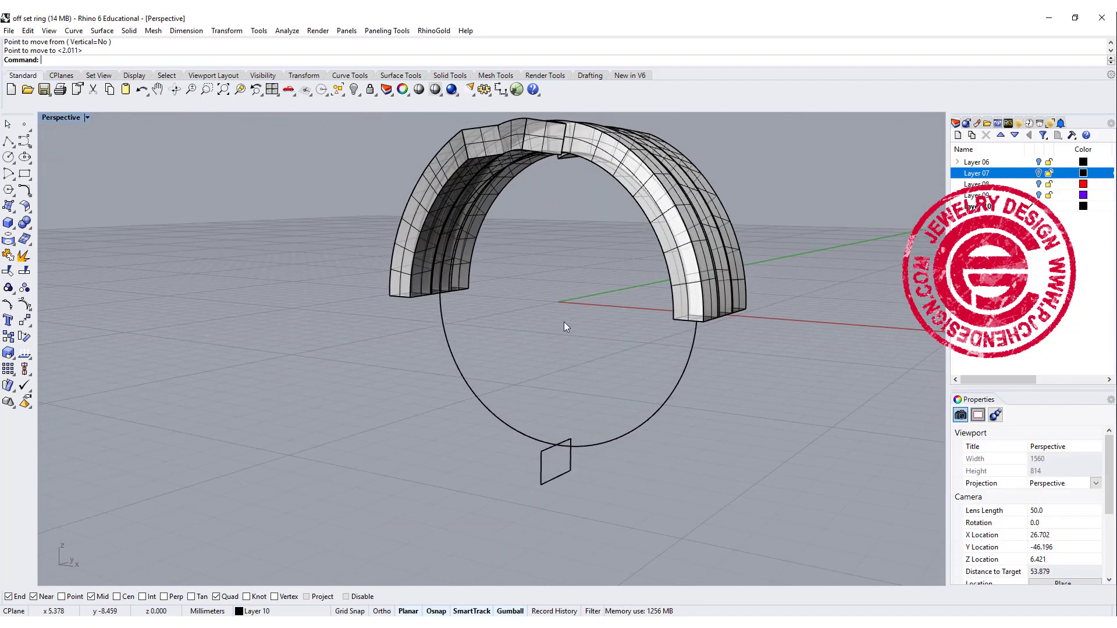
pyautogui.click(122, 31)
pyautogui.moveTo(103, 30)
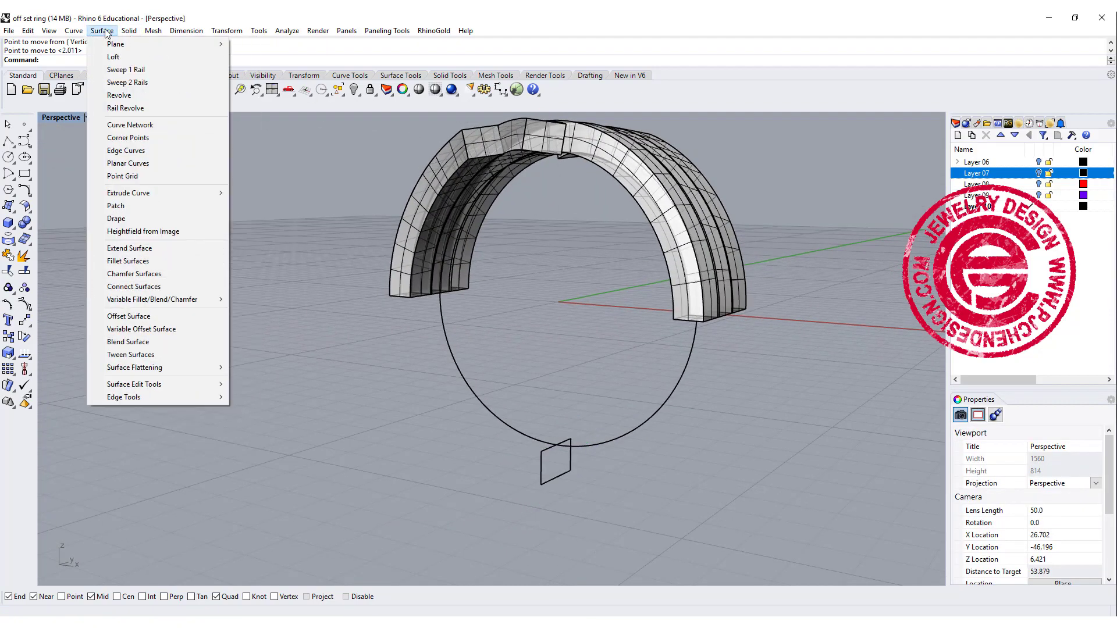
pyautogui.click(126, 68)
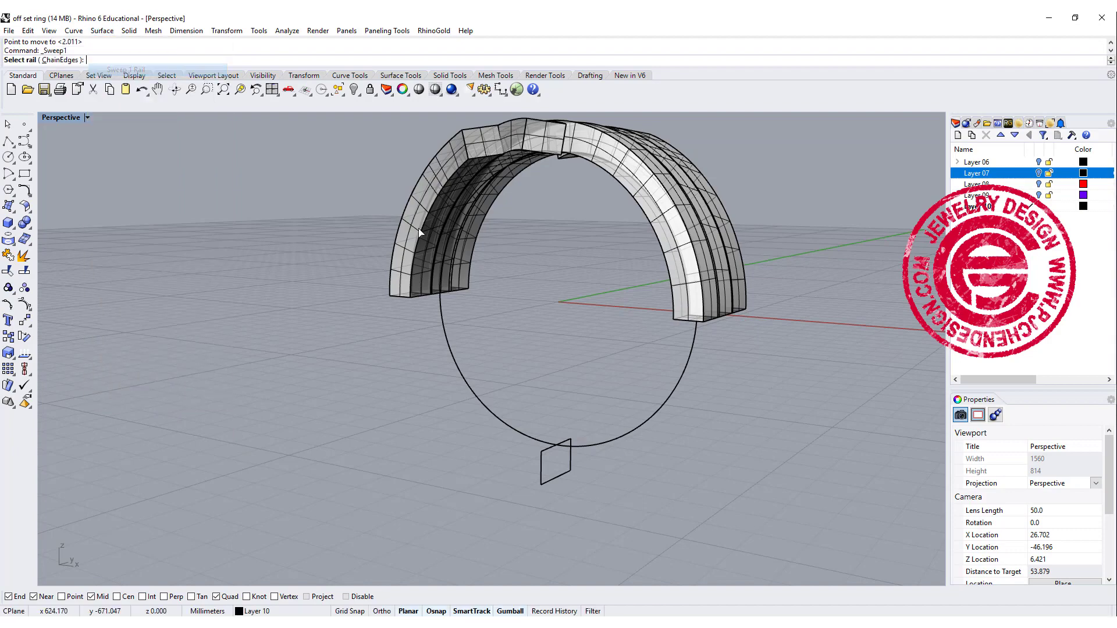
pyautogui.click(687, 364)
pyautogui.moveTo(741, 360)
pyautogui.mouseDown(button='right')
pyautogui.moveTo(763, 336)
pyautogui.moveTo(715, 321)
pyautogui.mouseUp(button='right')
pyautogui.click(715, 311)
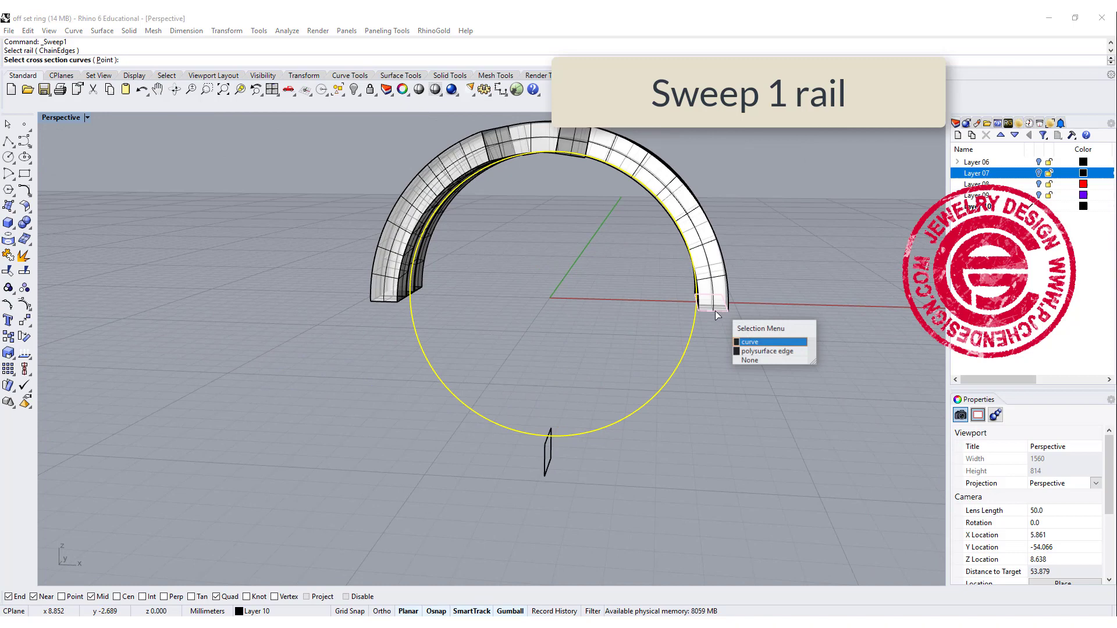
pyautogui.click(747, 334)
pyautogui.click(544, 462)
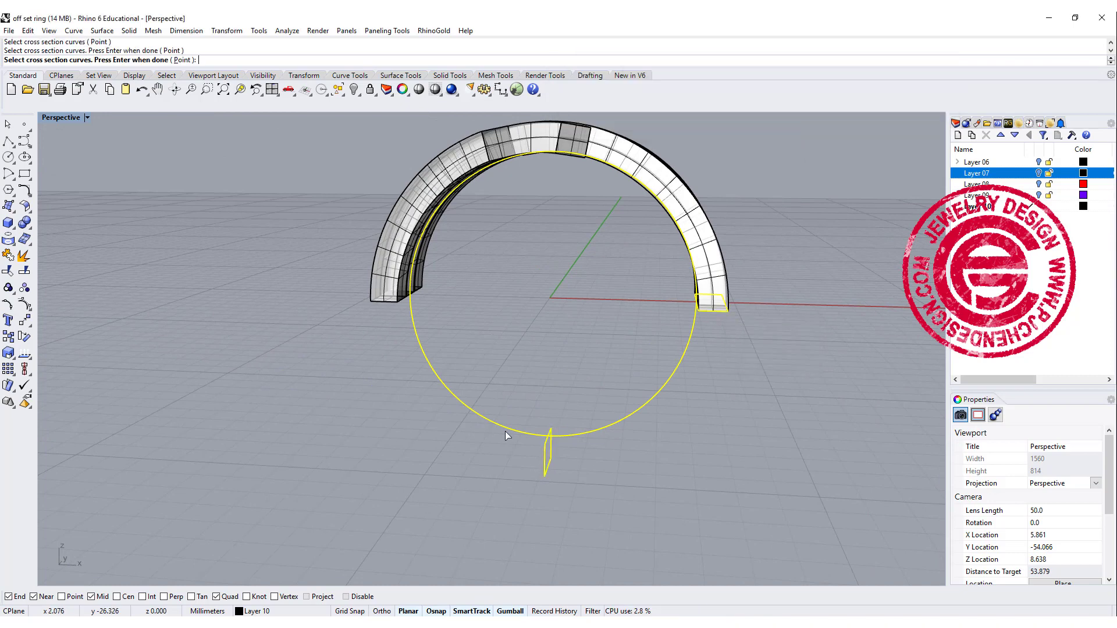
pyautogui.click(389, 305)
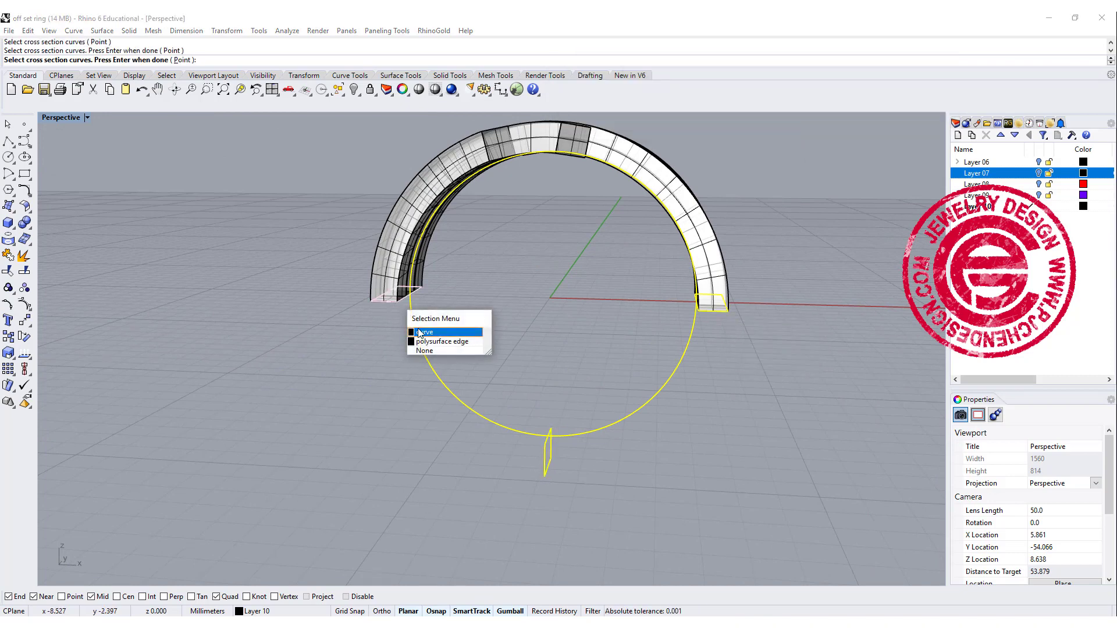
pyautogui.click(445, 339)
# - Accept the seam points and sweep options to create the tapered lower shank
pyautogui.press('Return')
pyautogui.moveTo(728, 396)
pyautogui.mouseDown(button='right')
pyautogui.moveTo(650, 409)
pyautogui.moveTo(696, 414)
pyautogui.mouseUp(button='right')
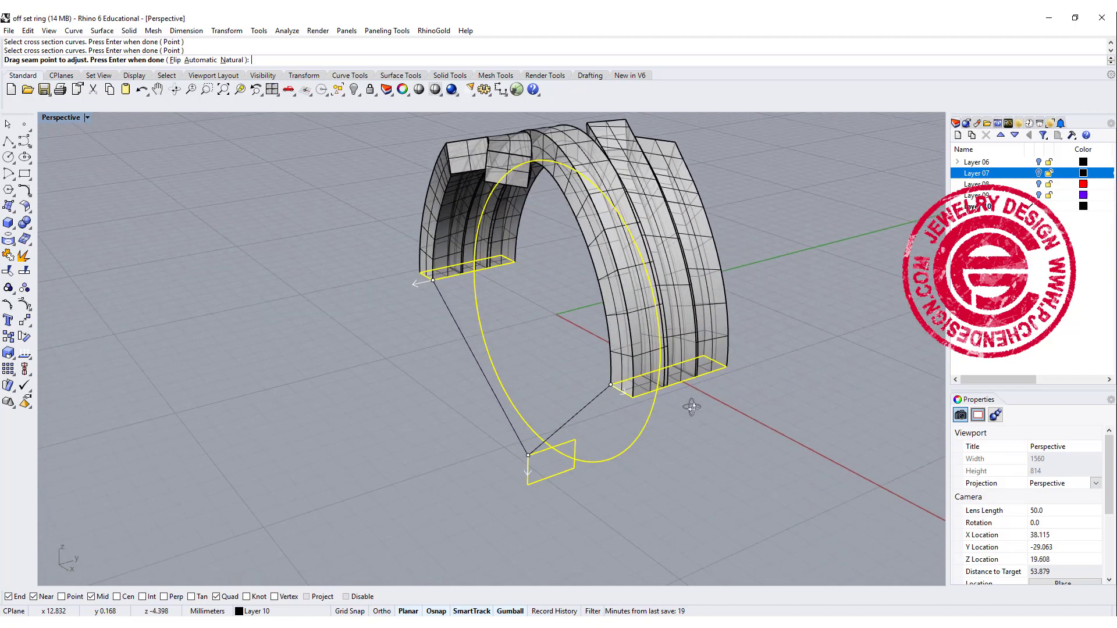
pyautogui.press('Return')
pyautogui.click(899, 454)
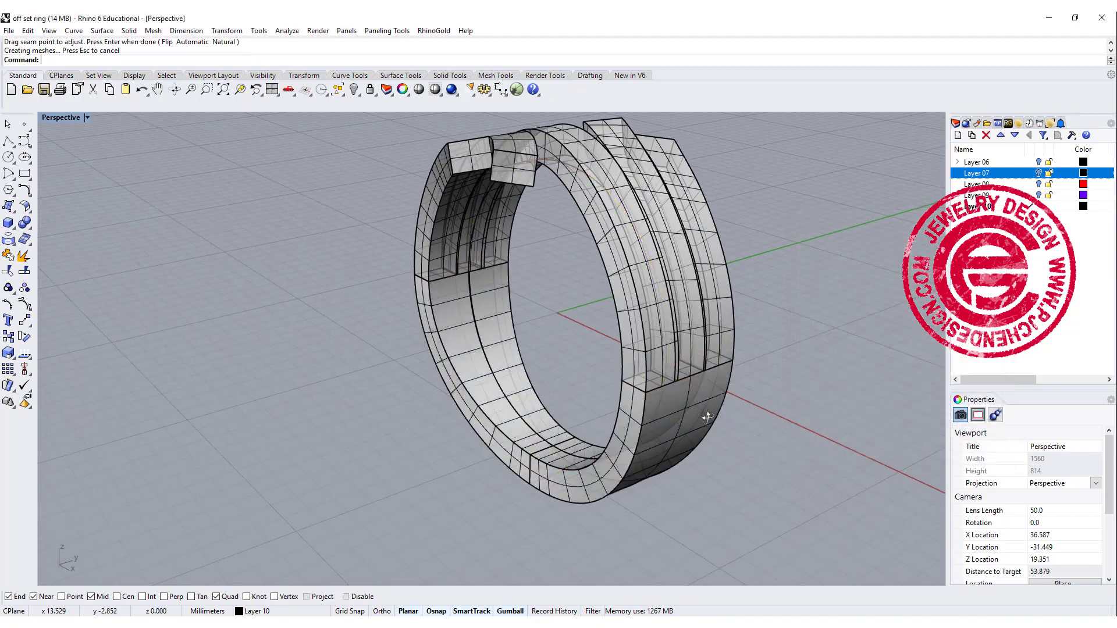
pyautogui.moveTo(706, 418); pyautogui.dragTo(646, 355, button='right')
pyautogui.moveTo(639, 400)
pyautogui.mouseDown(button='right')
pyautogui.moveTo(625, 471)
pyautogui.moveTo(633, 422)
pyautogui.moveTo(493, 434)
pyautogui.moveTo(615, 373)
pyautogui.mouseUp(button='right')
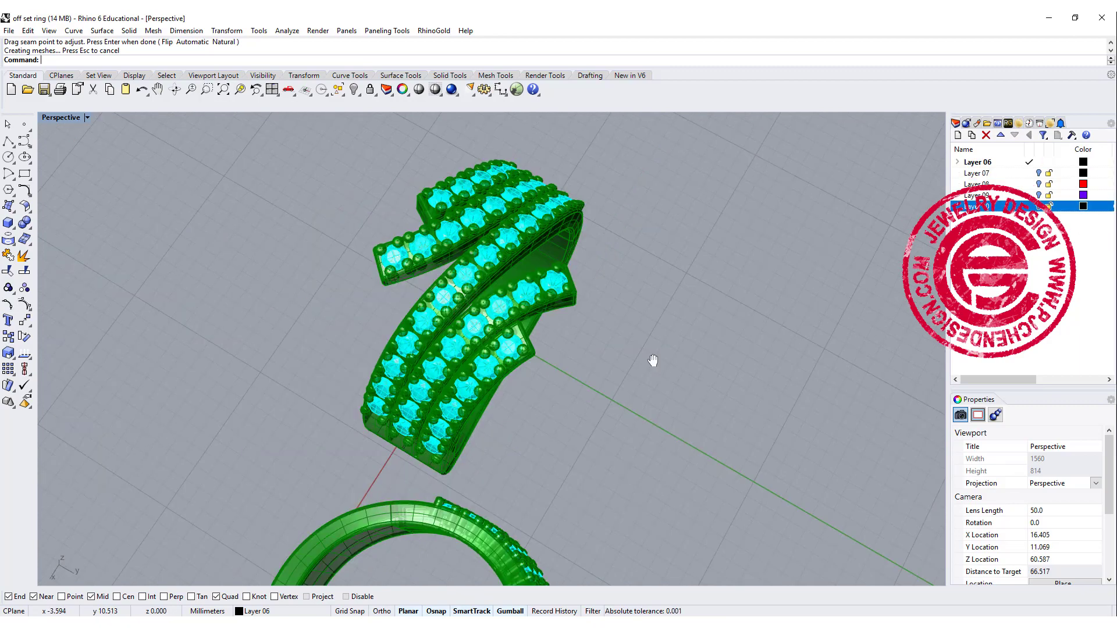
# - Orbit the Perspective view to present the green stone-set ring with cyan stones
pyautogui.moveTo(646, 366)
pyautogui.mouseDown(button='right')
pyautogui.moveTo(495, 321)
pyautogui.moveTo(541, 310)
pyautogui.moveTo(528, 314)
pyautogui.moveTo(533, 293)
pyautogui.moveTo(535, 336)
pyautogui.moveTo(550, 305)
pyautogui.moveTo(611, 304)
pyautogui.moveTo(637, 286)
pyautogui.mouseUp(button='right')
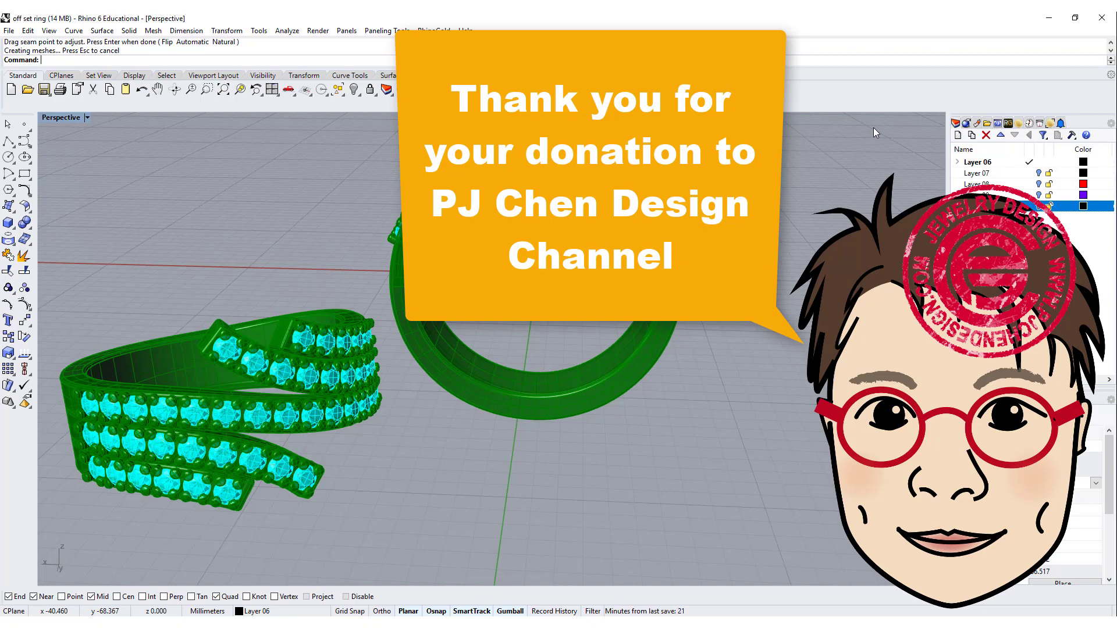
pyautogui.moveTo(825, 164)
pyautogui.mouseDown(button='right')
pyautogui.moveTo(787, 218)
pyautogui.moveTo(734, 224)
pyautogui.moveTo(785, 205)
pyautogui.moveTo(809, 163)
pyautogui.mouseUp(button='right')
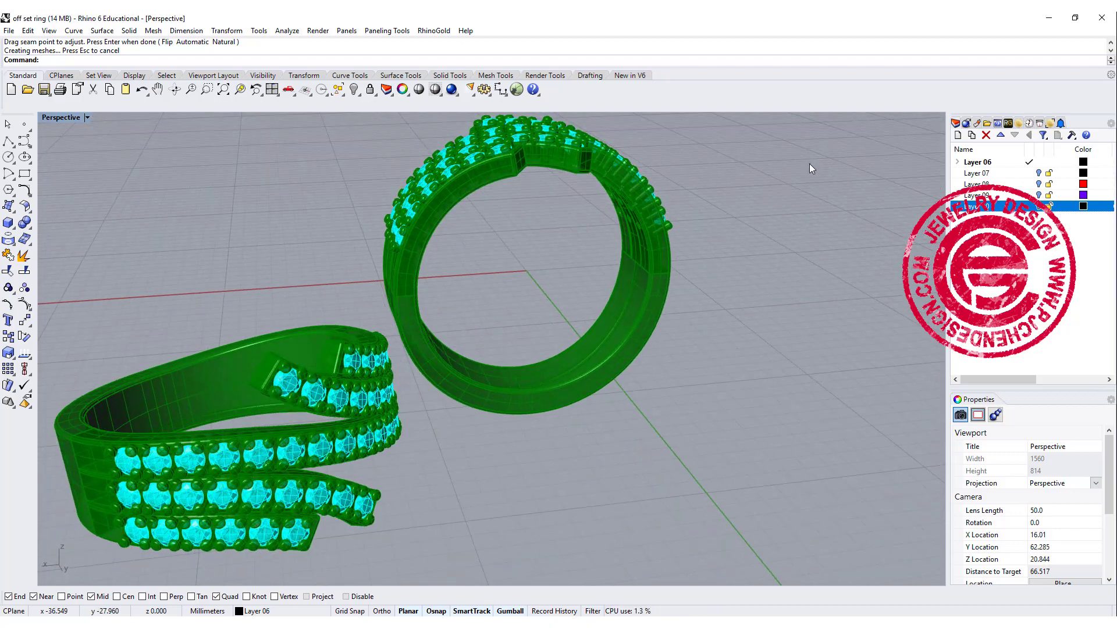